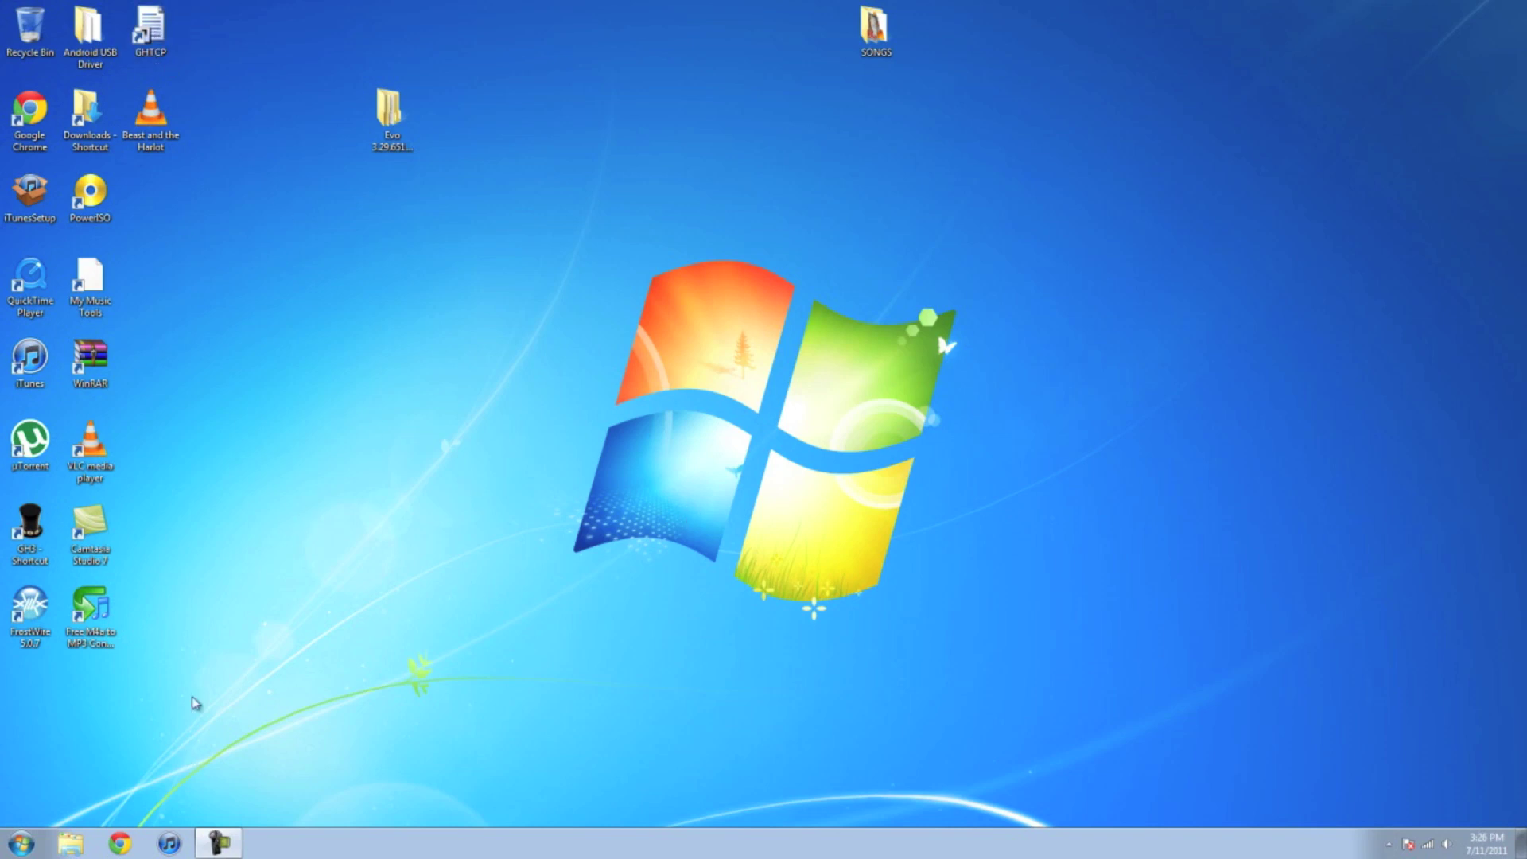
click(126, 847)
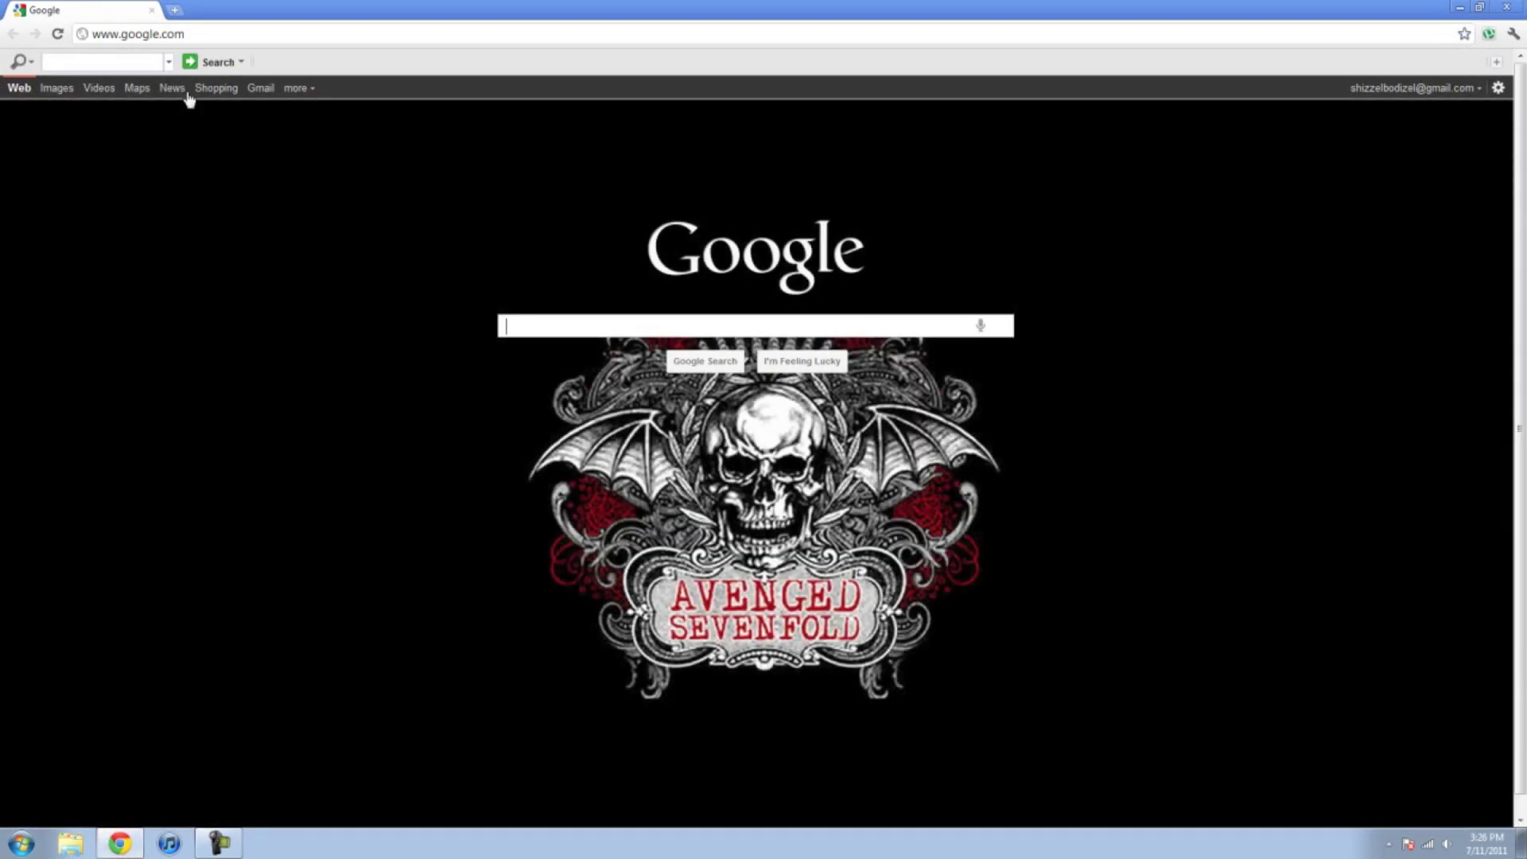
click(211, 35)
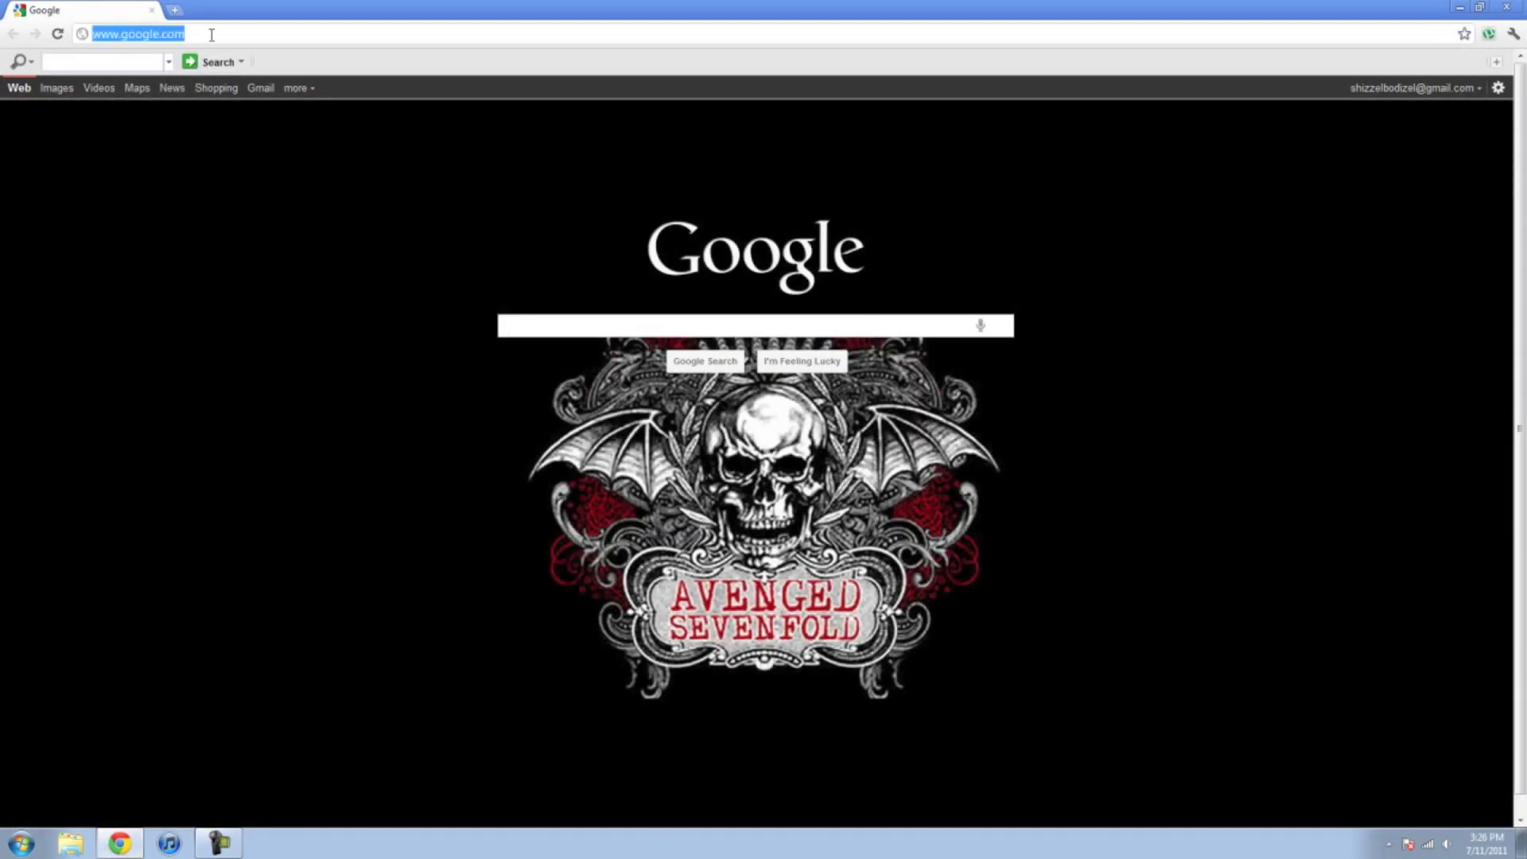
text(sc)
key(Return)
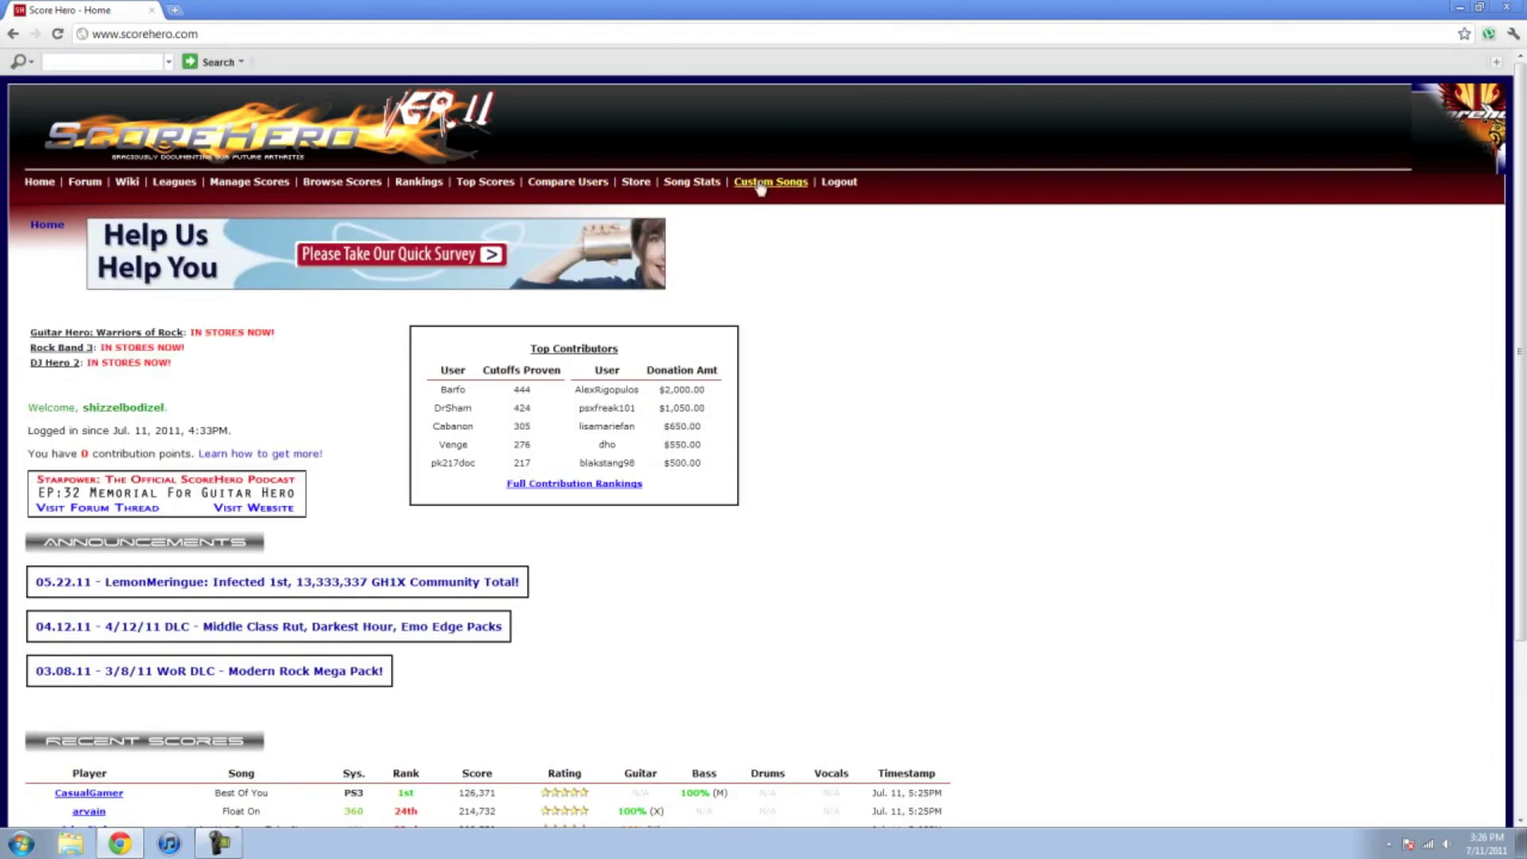
- Search the Score Hero custom songs database for the song "fever" by "bullet for my valentine"
click(761, 185)
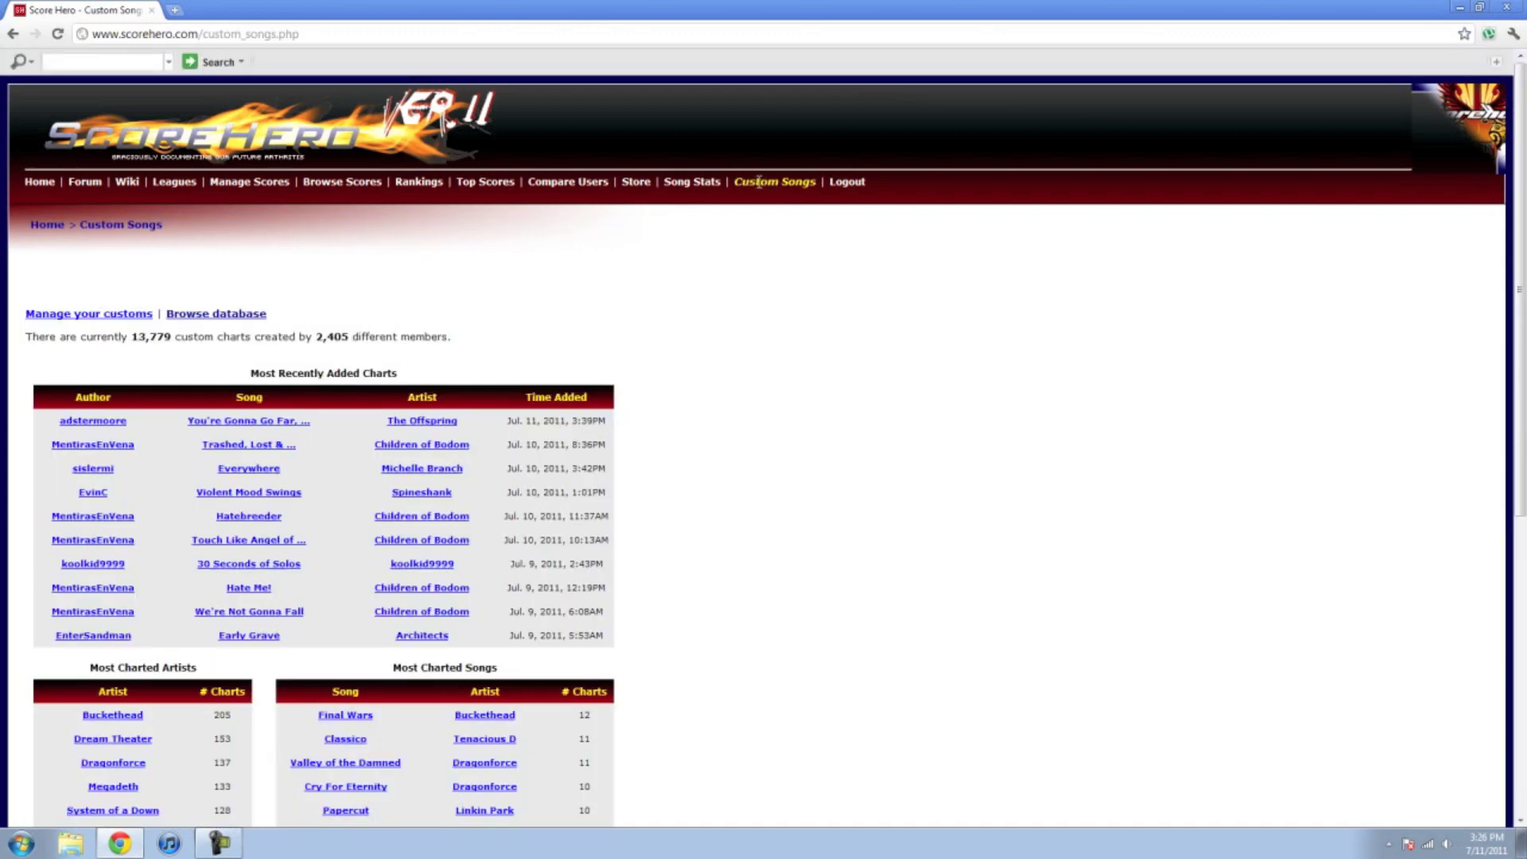
click(221, 316)
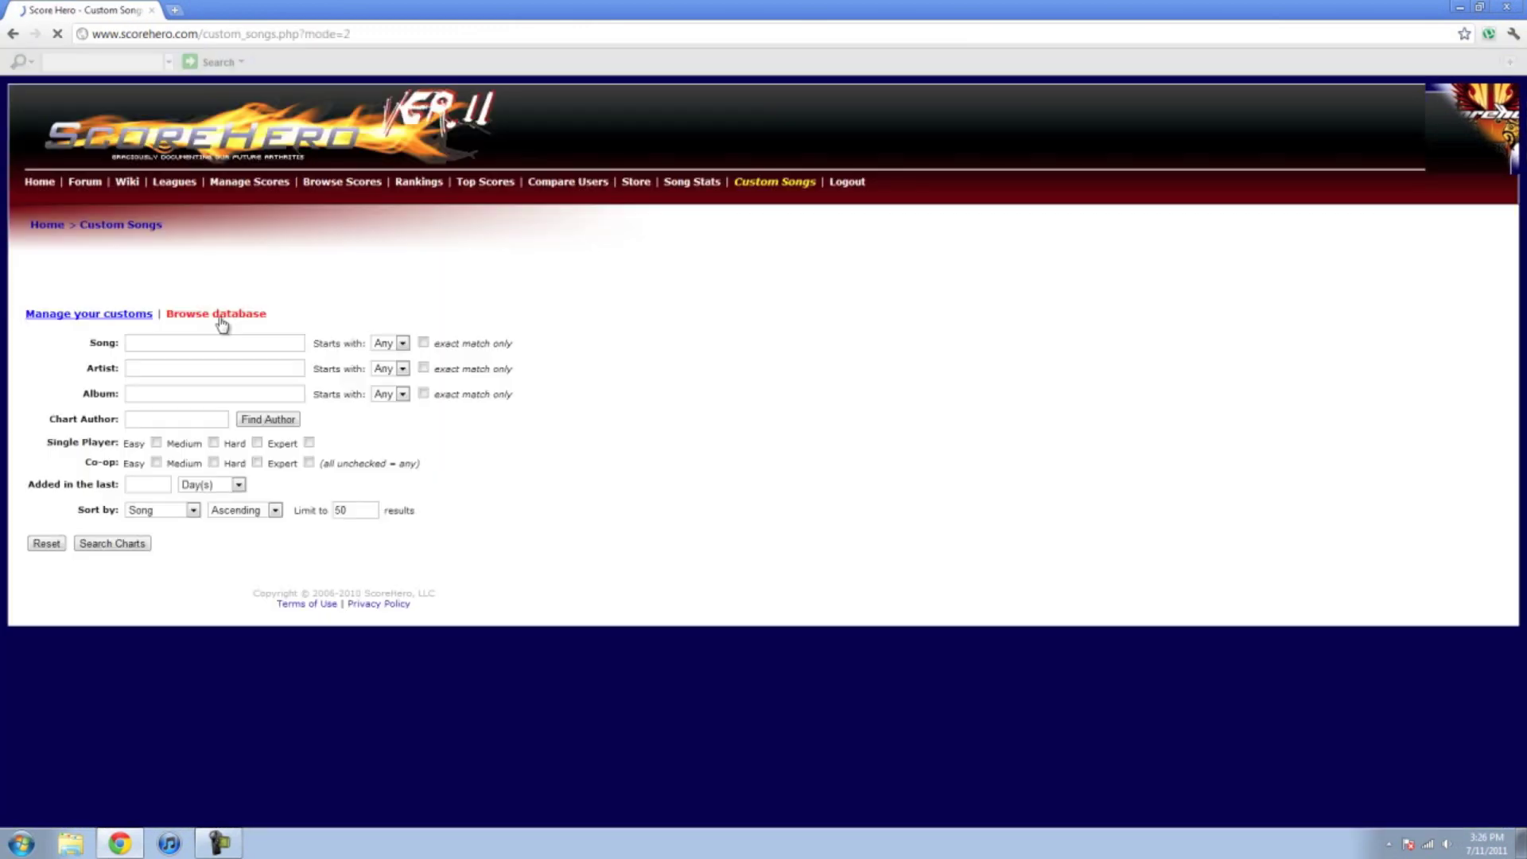
click(213, 338)
text(fever)
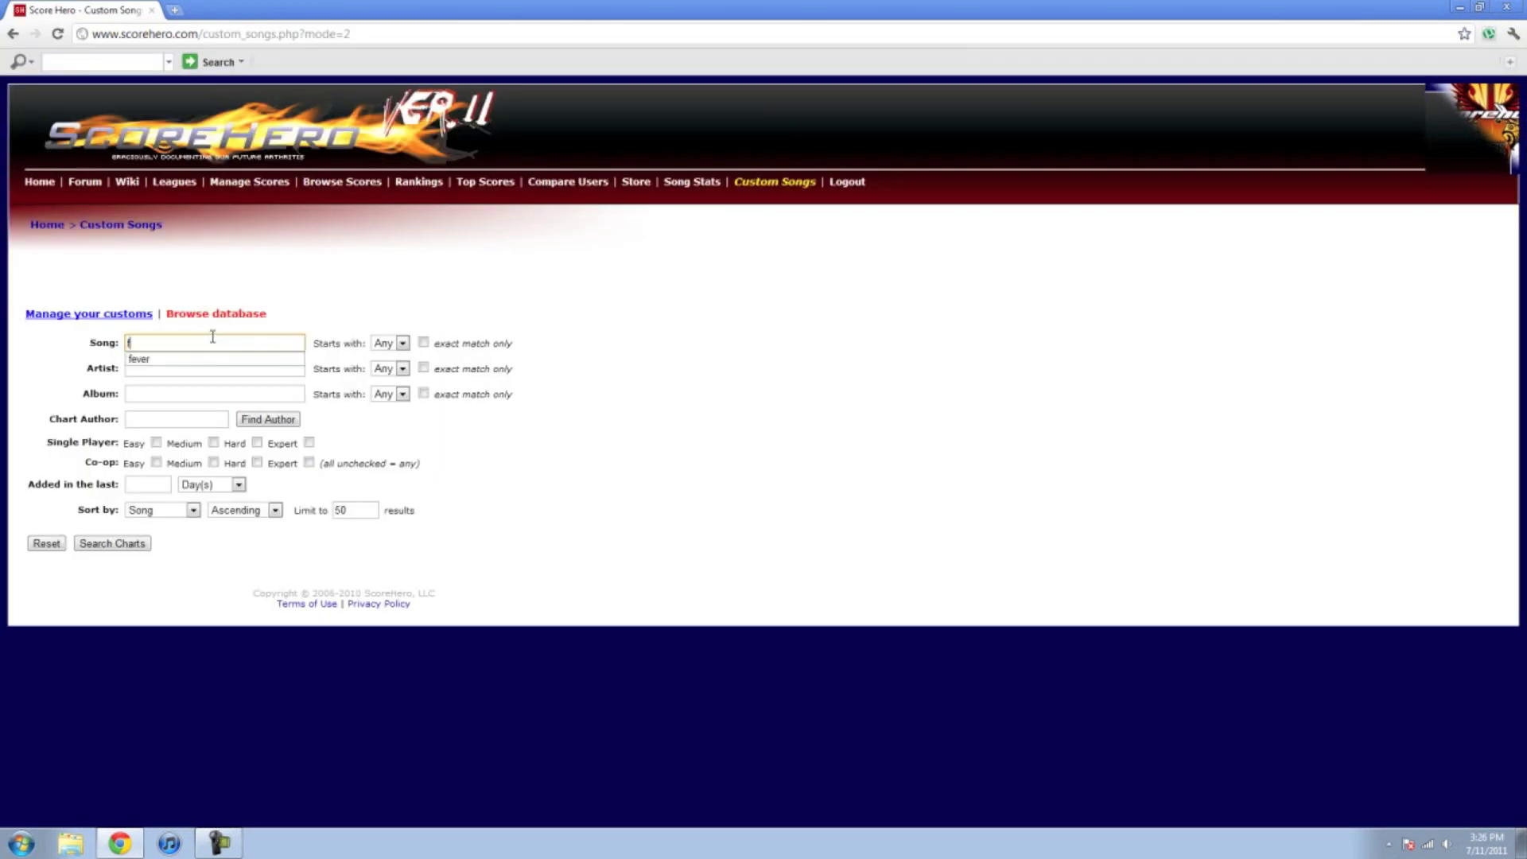
click(170, 369)
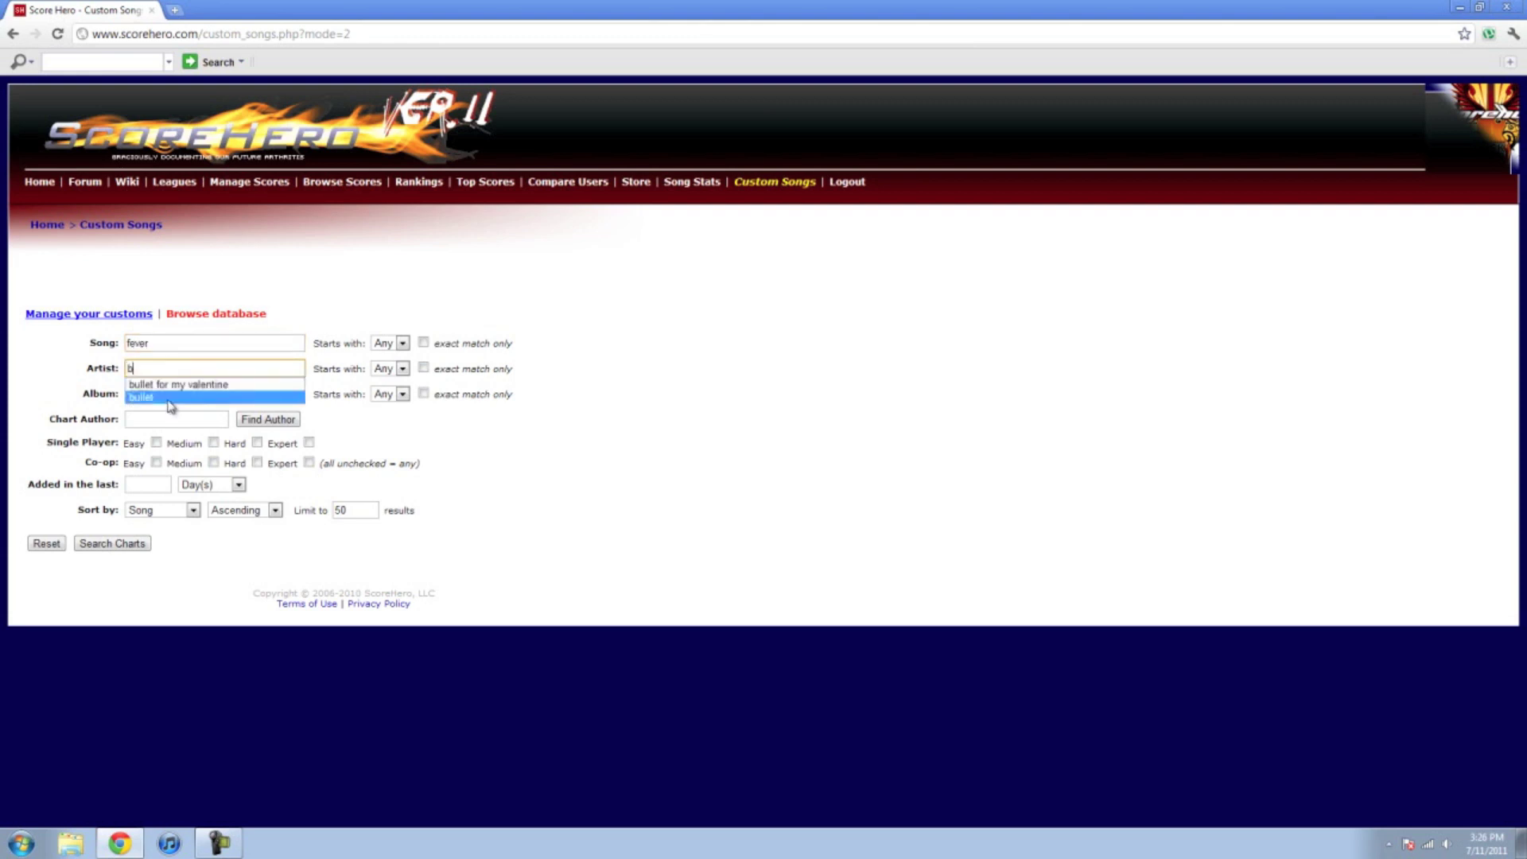
click(170, 398)
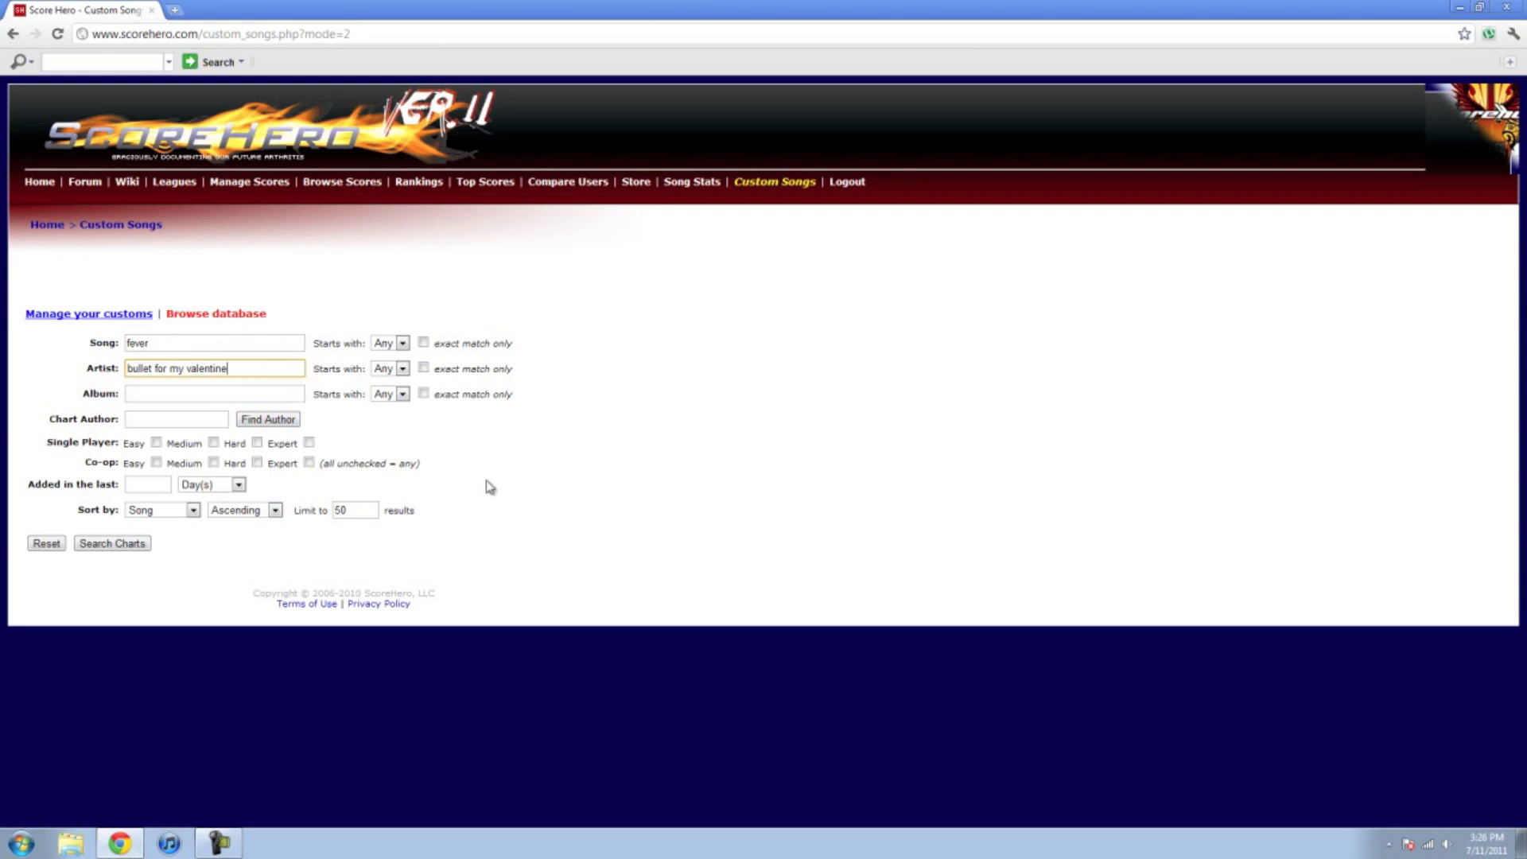
key(Return)
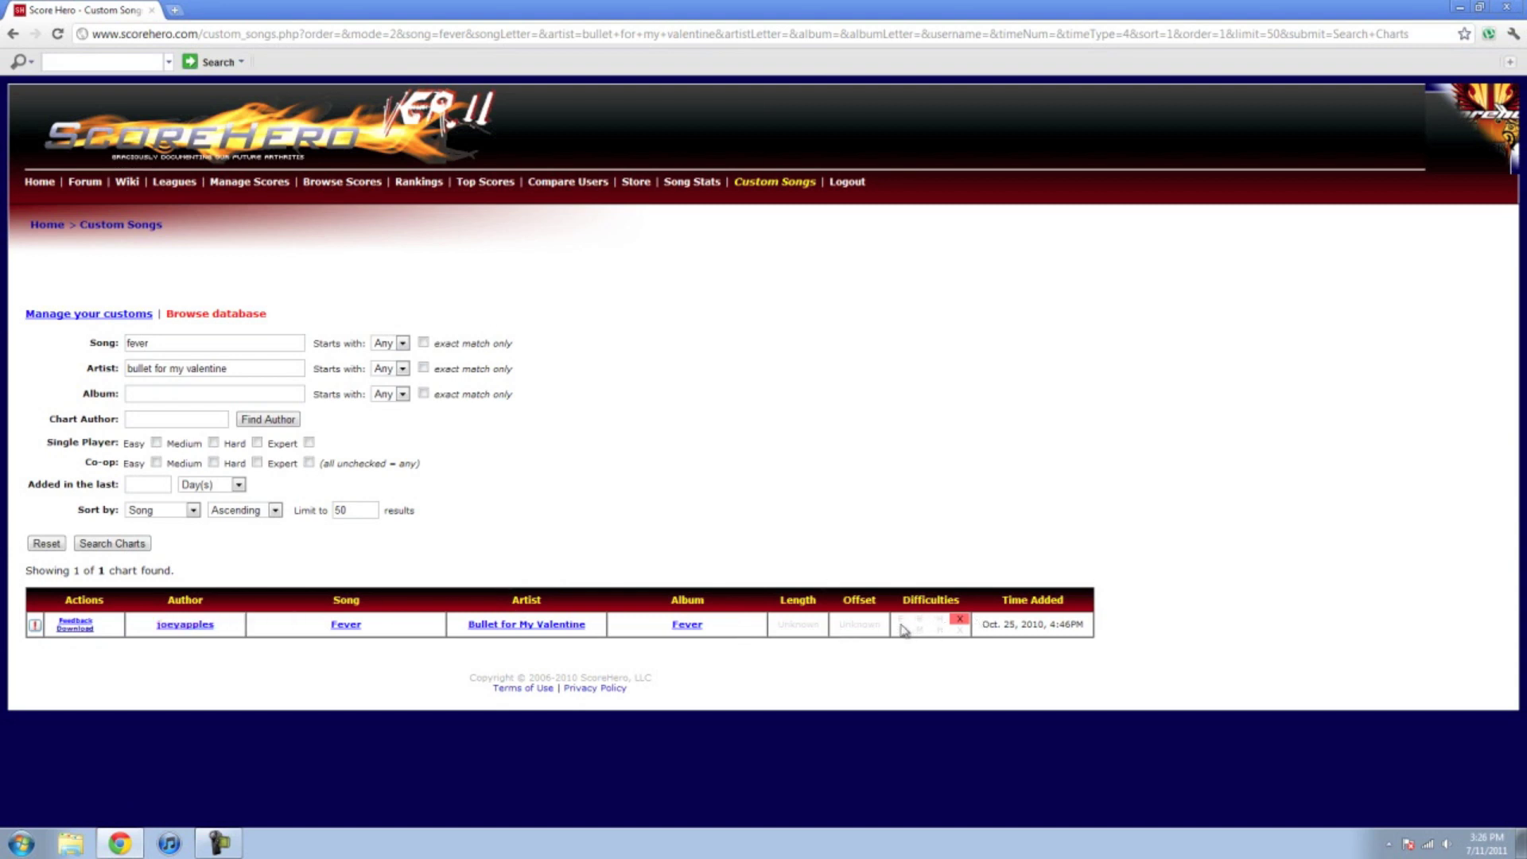
- Check the difficulties of the Fever chart, view its MediaFire download page, and close that page and the browser
drag(901, 618, 964, 623)
click(959, 645)
click(76, 628)
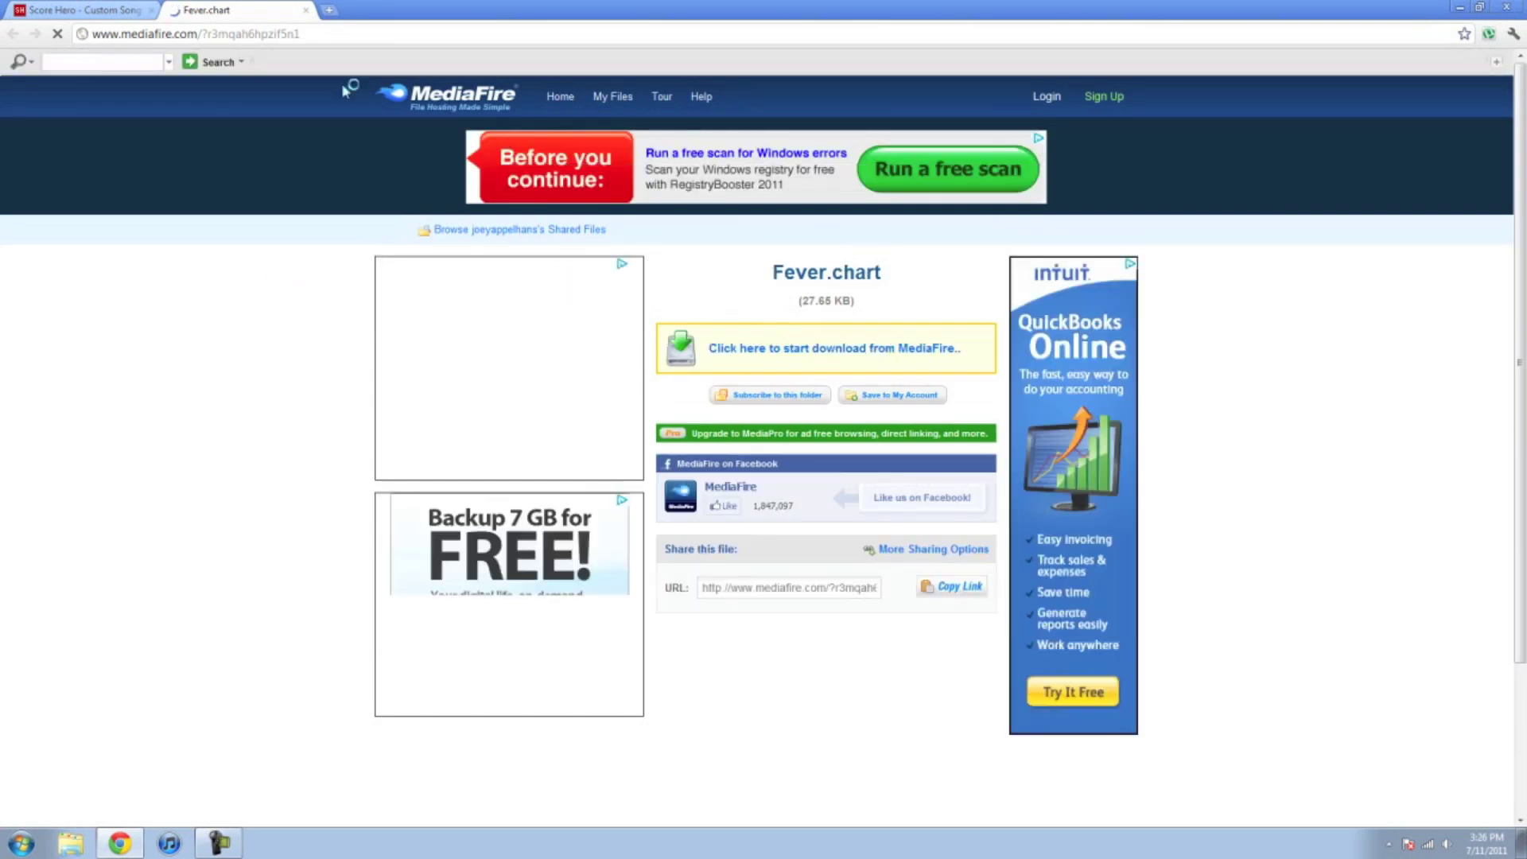
click(305, 10)
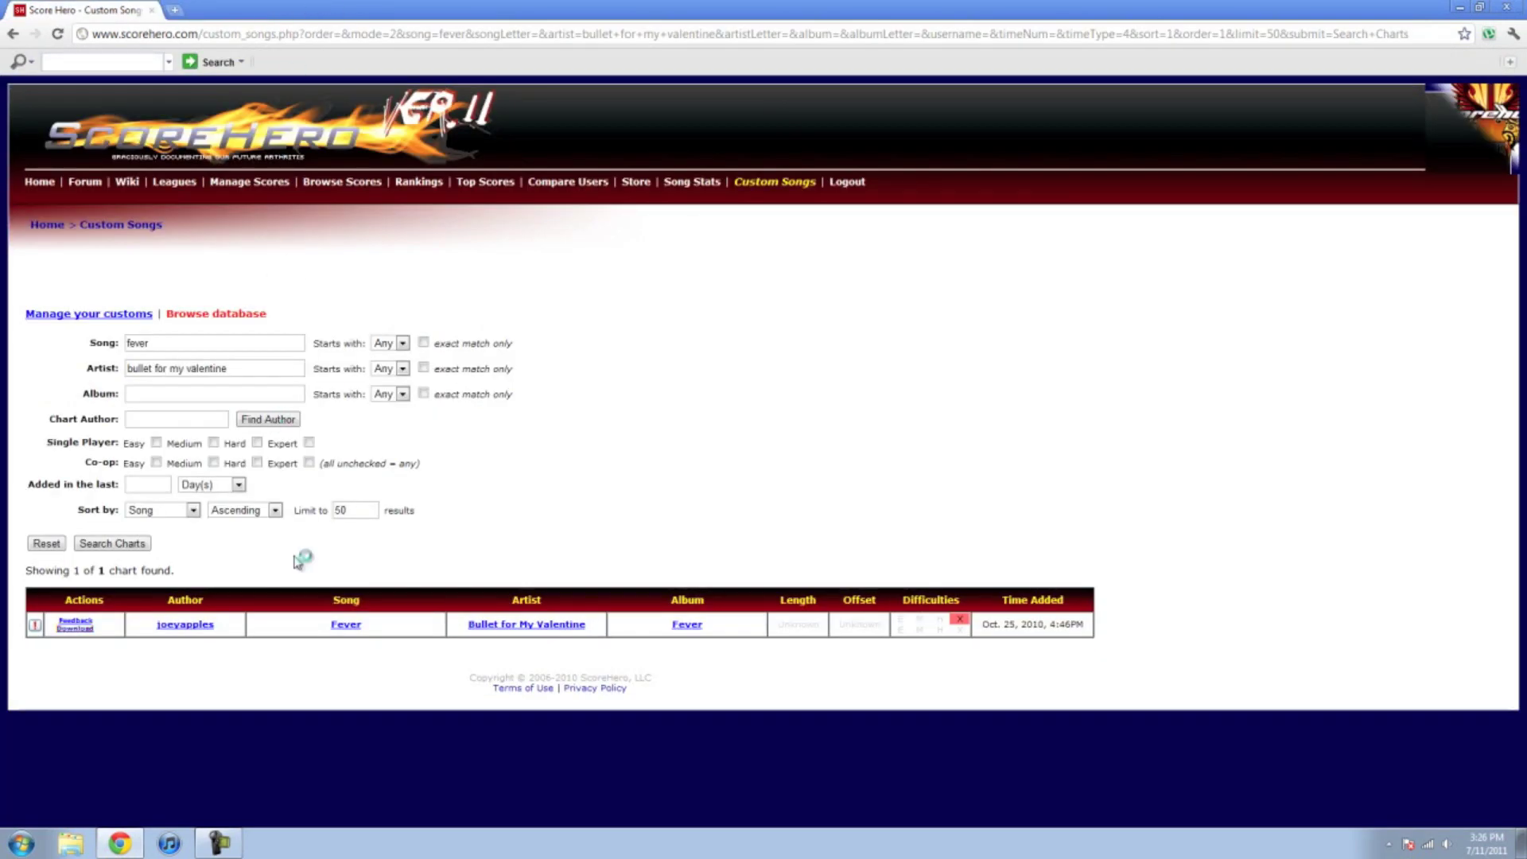
click(1515, 8)
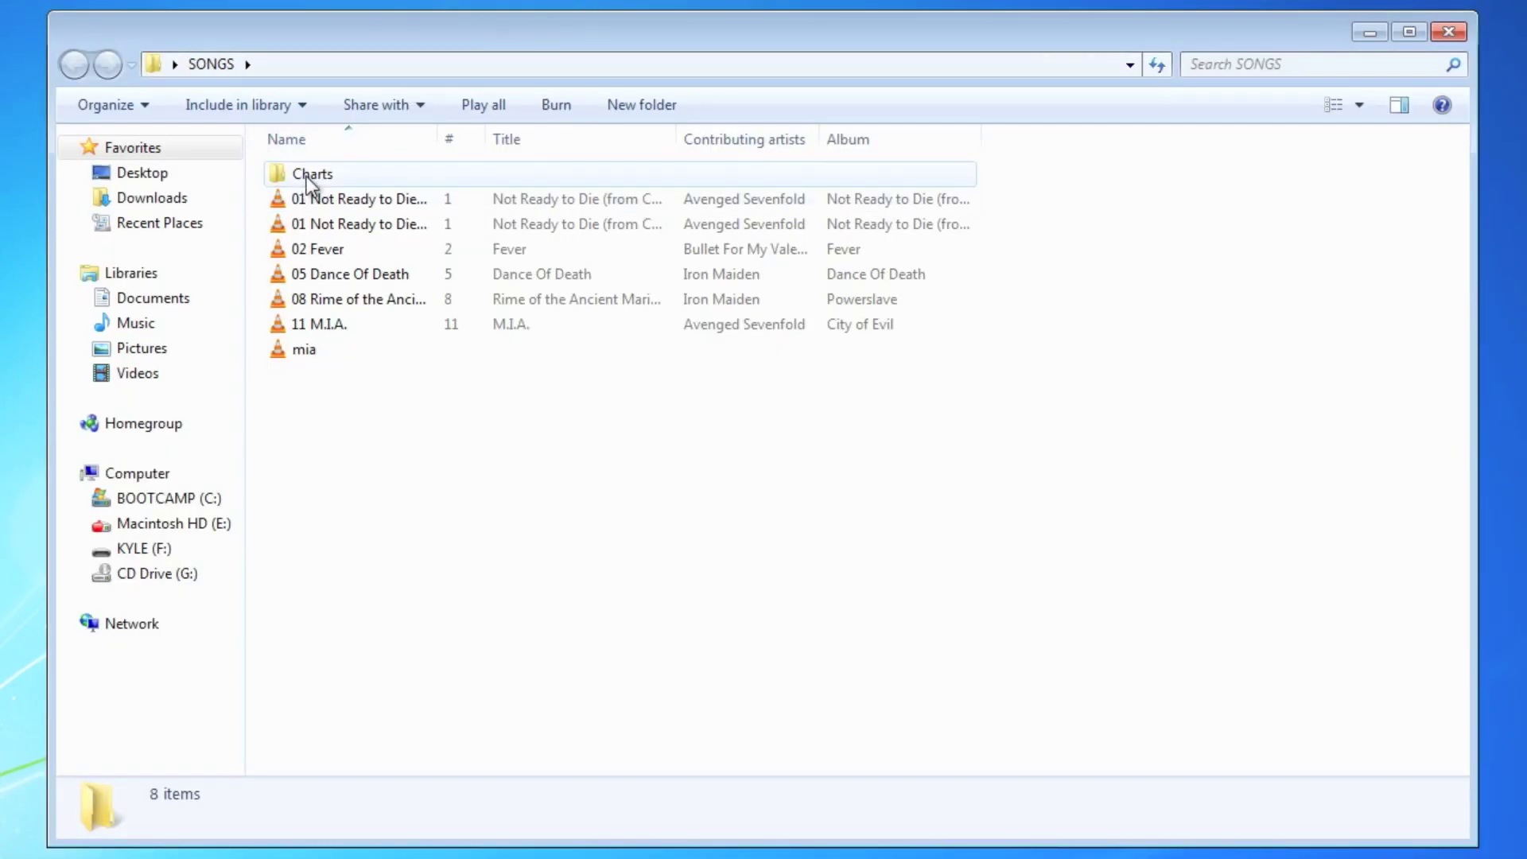
- Check the SONGS folder for Fever.chart in Charts and the 02 Fever audio file, then close the folder
double_click(310, 175)
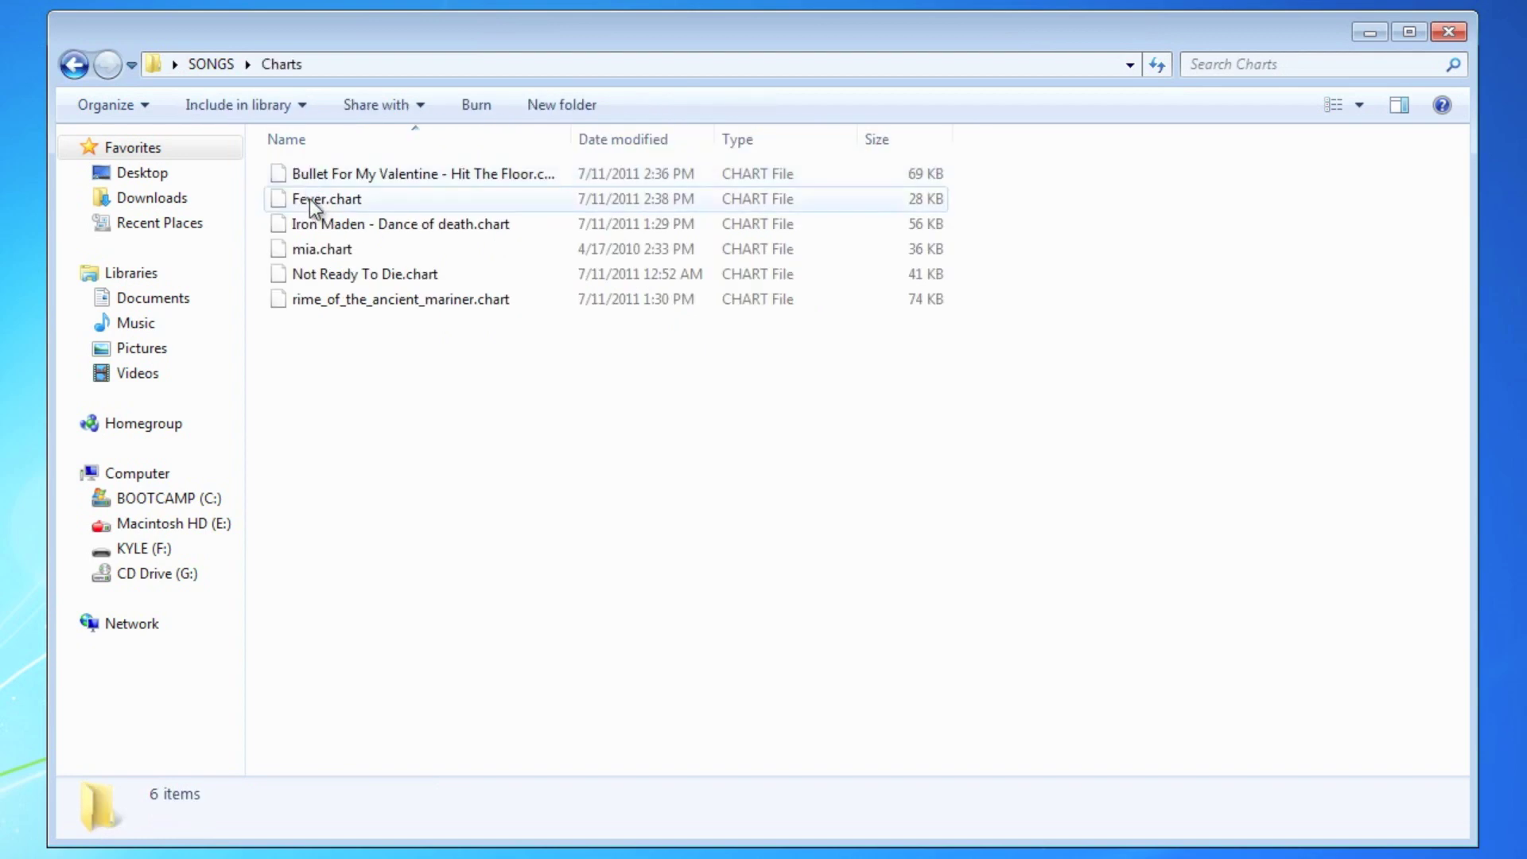
click(322, 198)
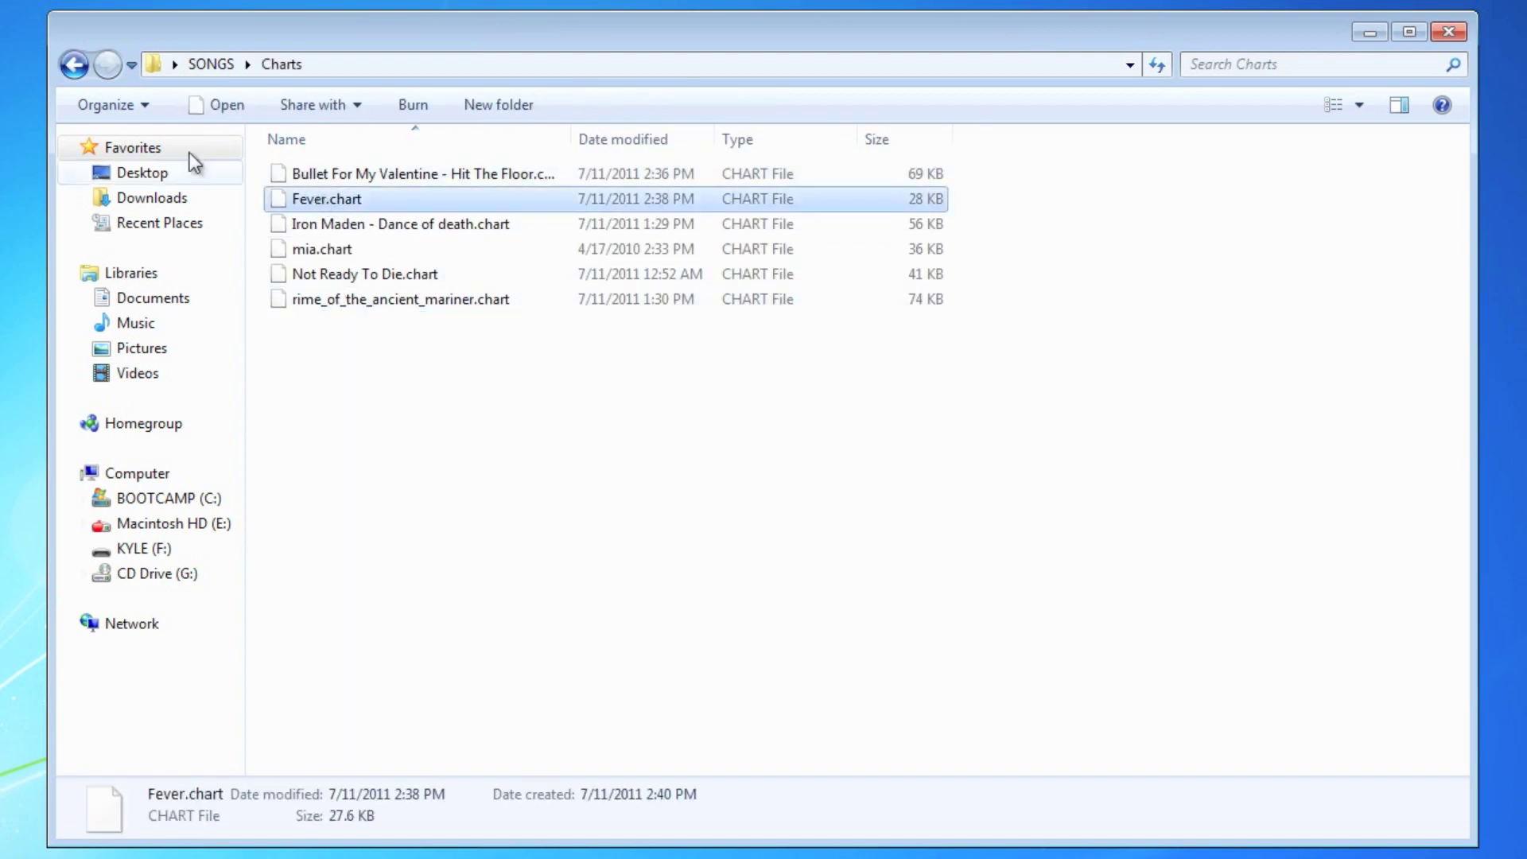
click(74, 65)
click(364, 254)
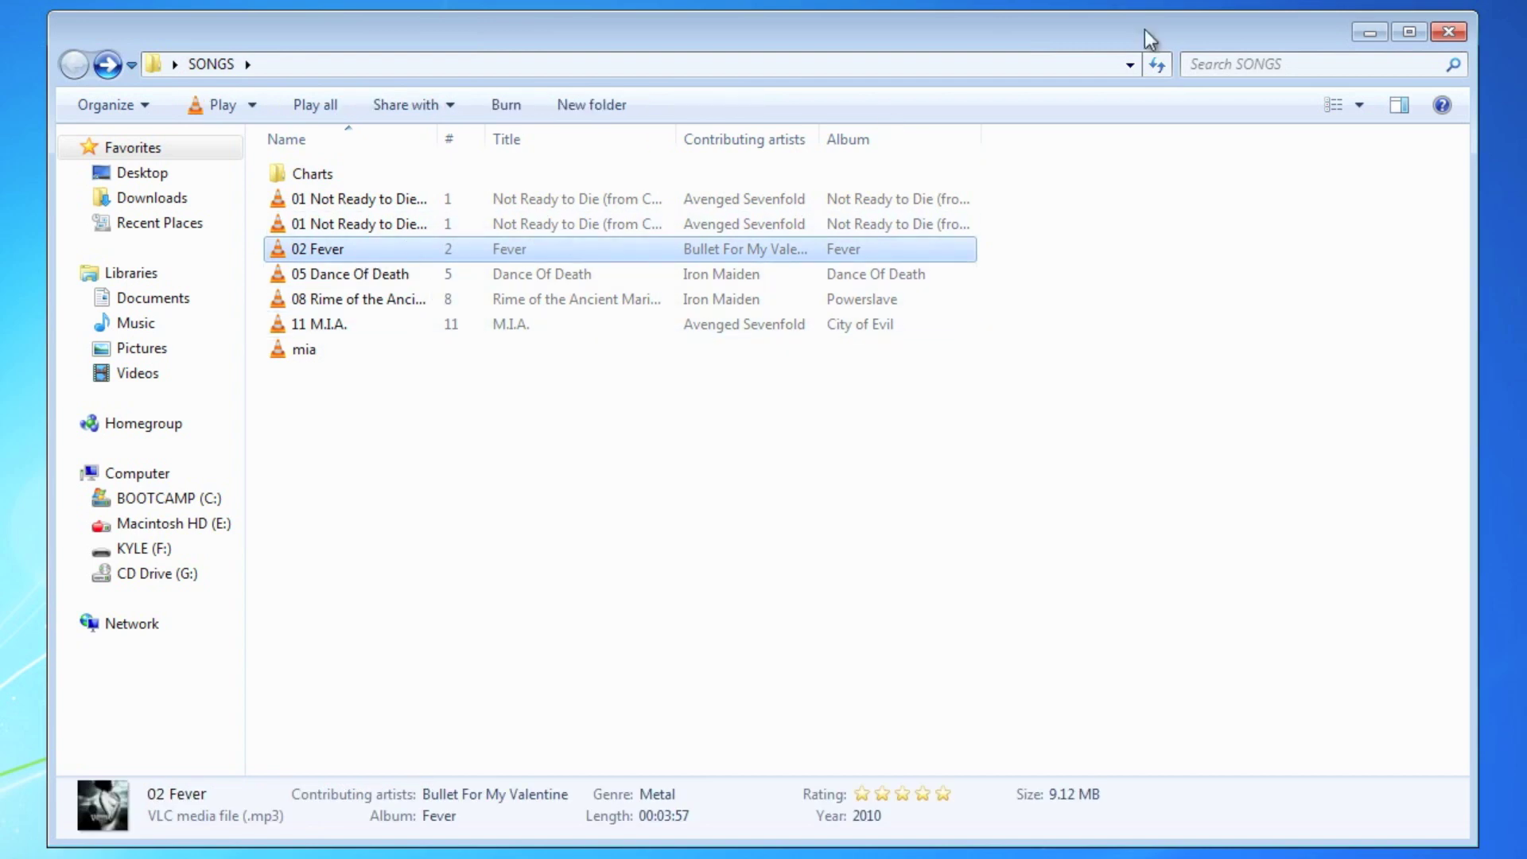
click(1448, 32)
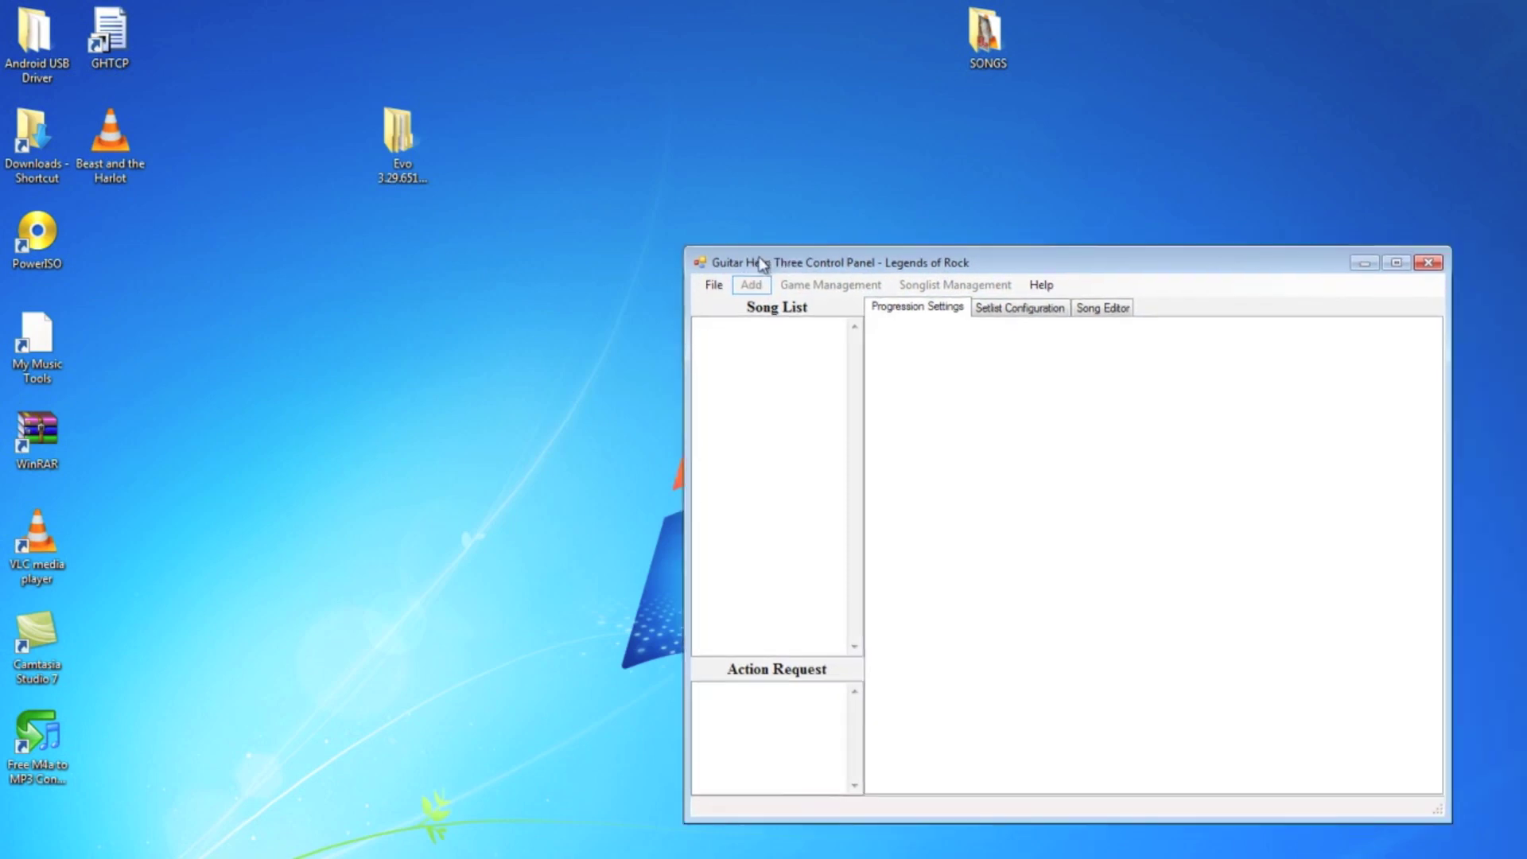
- Load the Guitar Hero III (English) game settings in Guitar Hero Three Control Panel
click(576, 238)
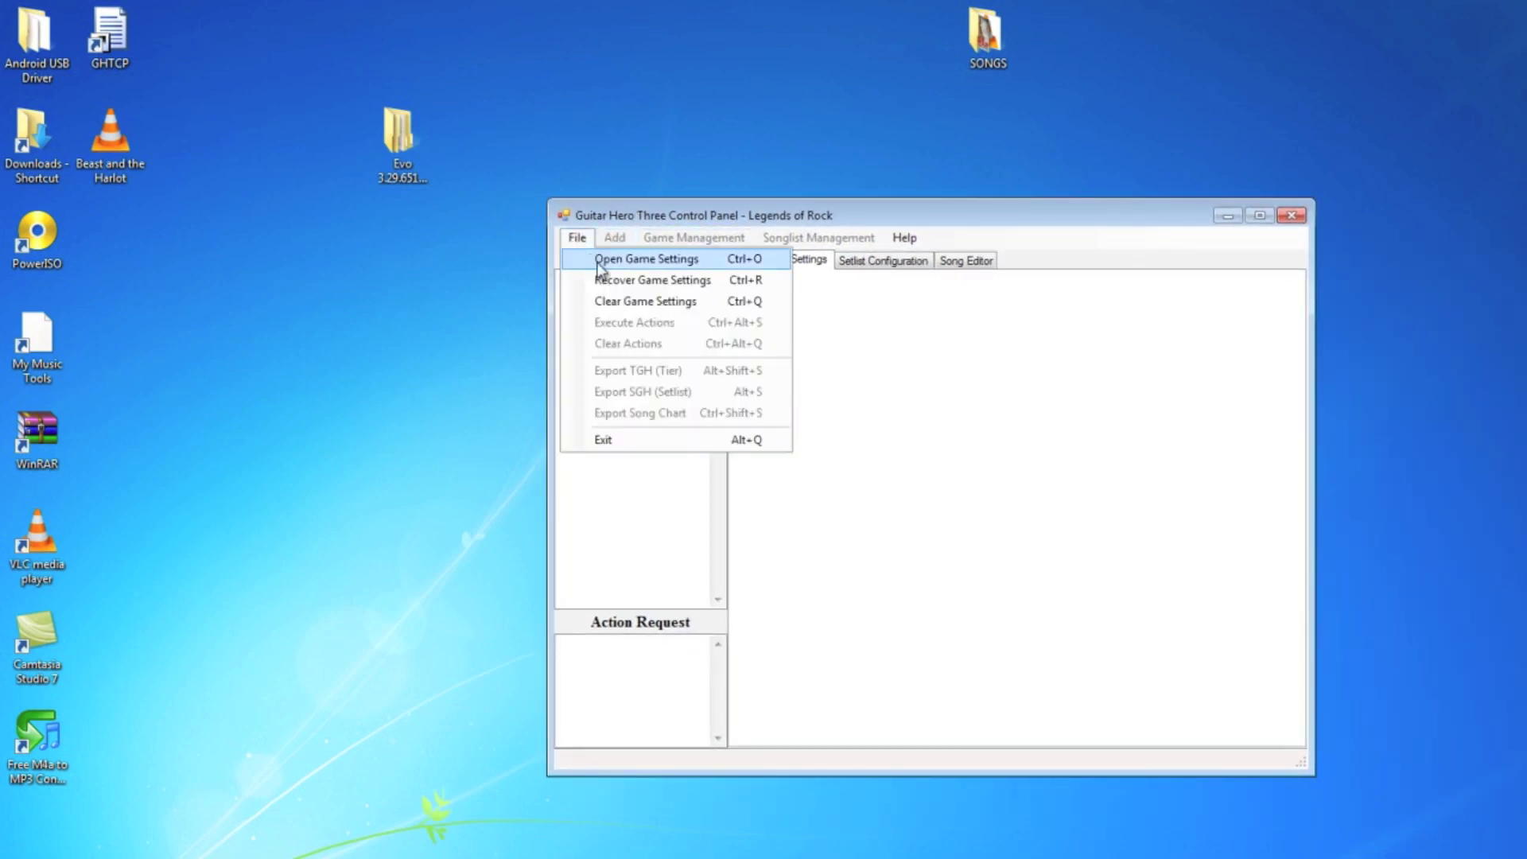
click(743, 191)
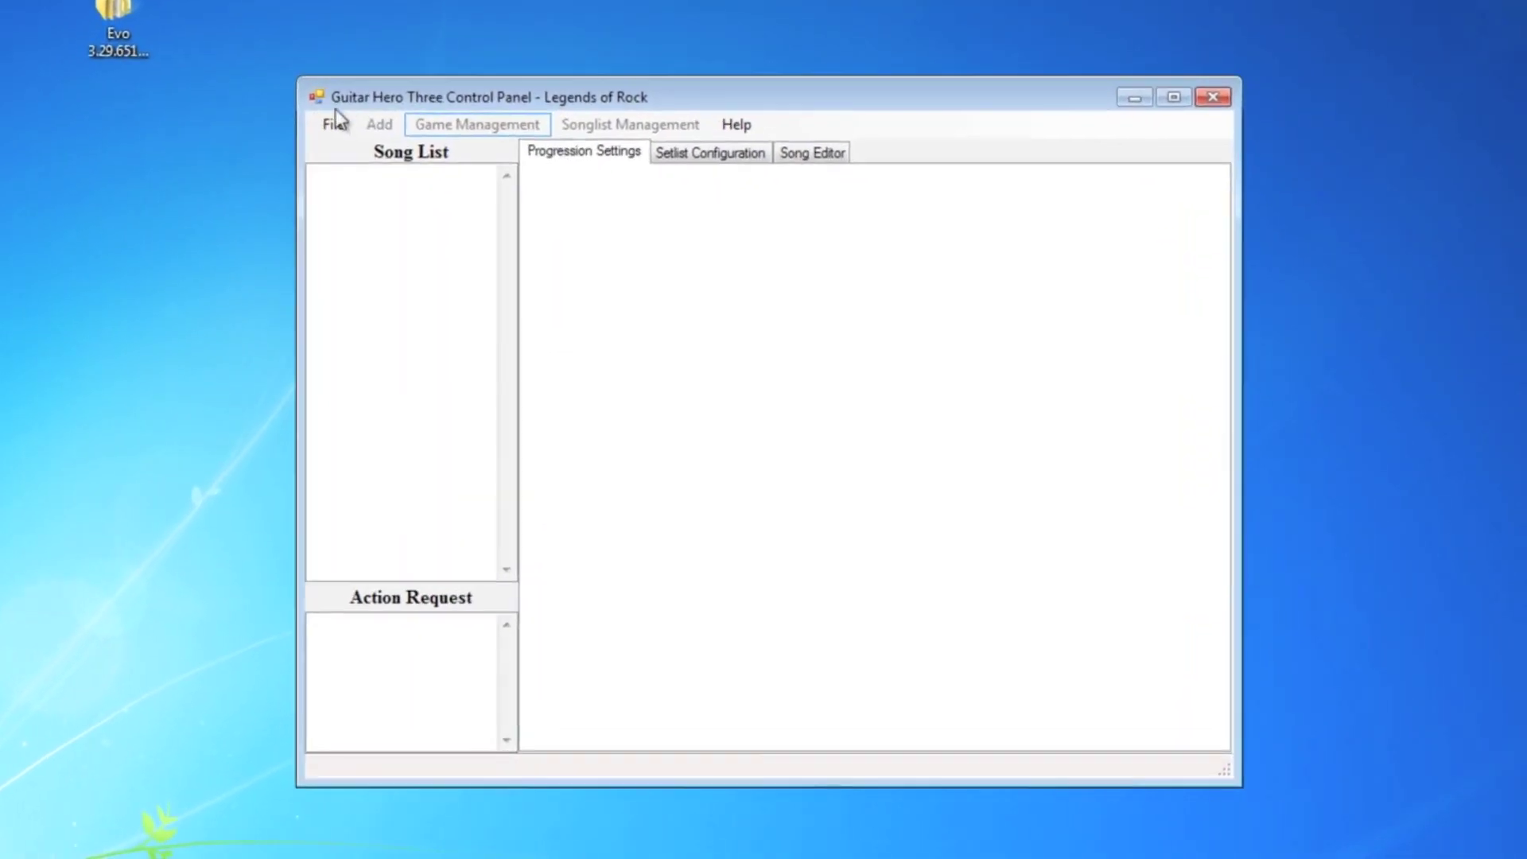
click(497, 201)
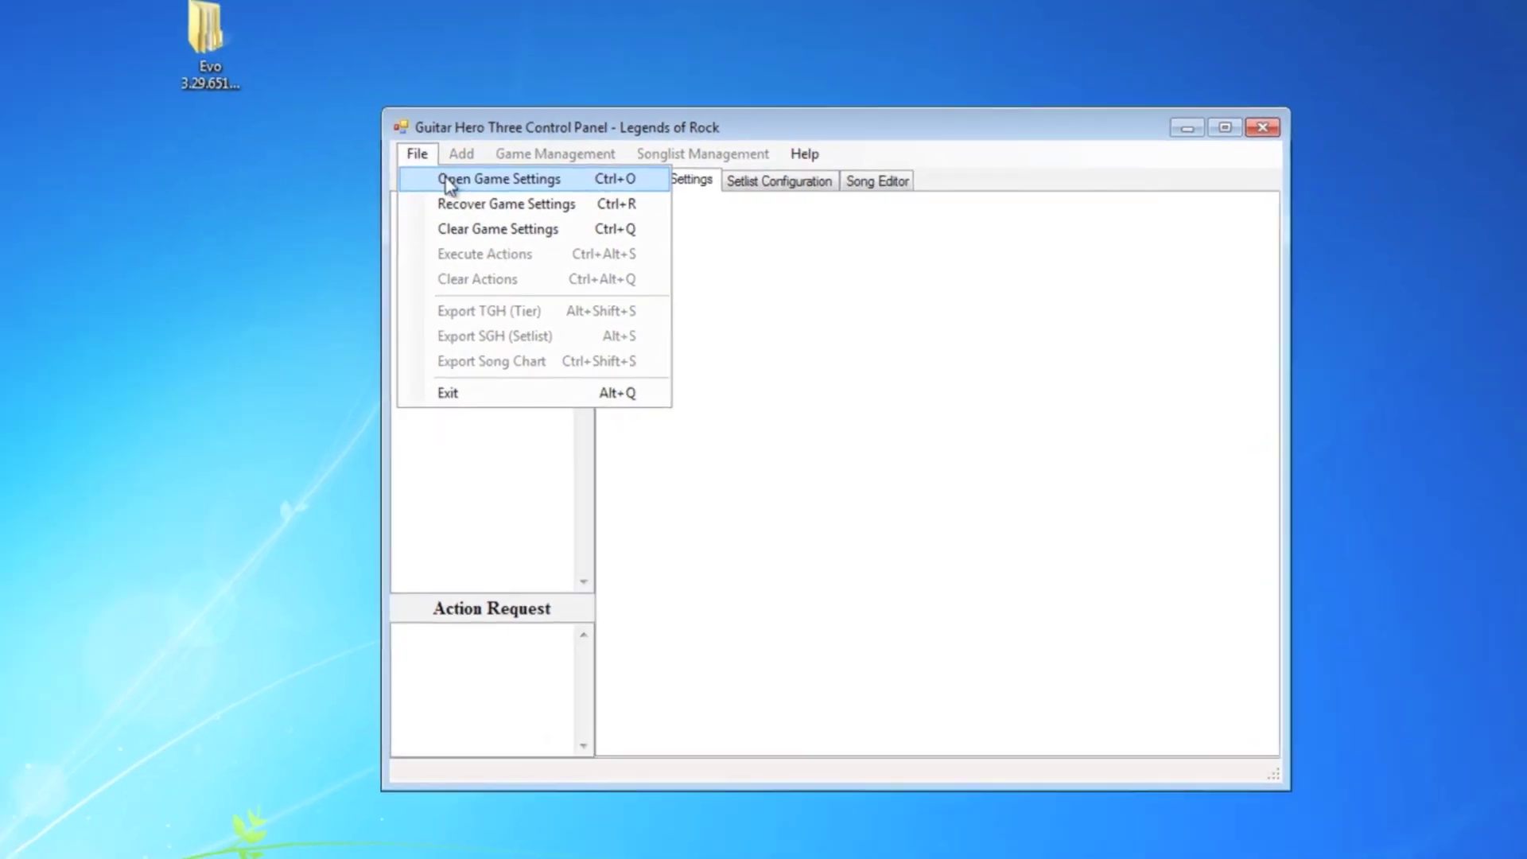
click(350, 146)
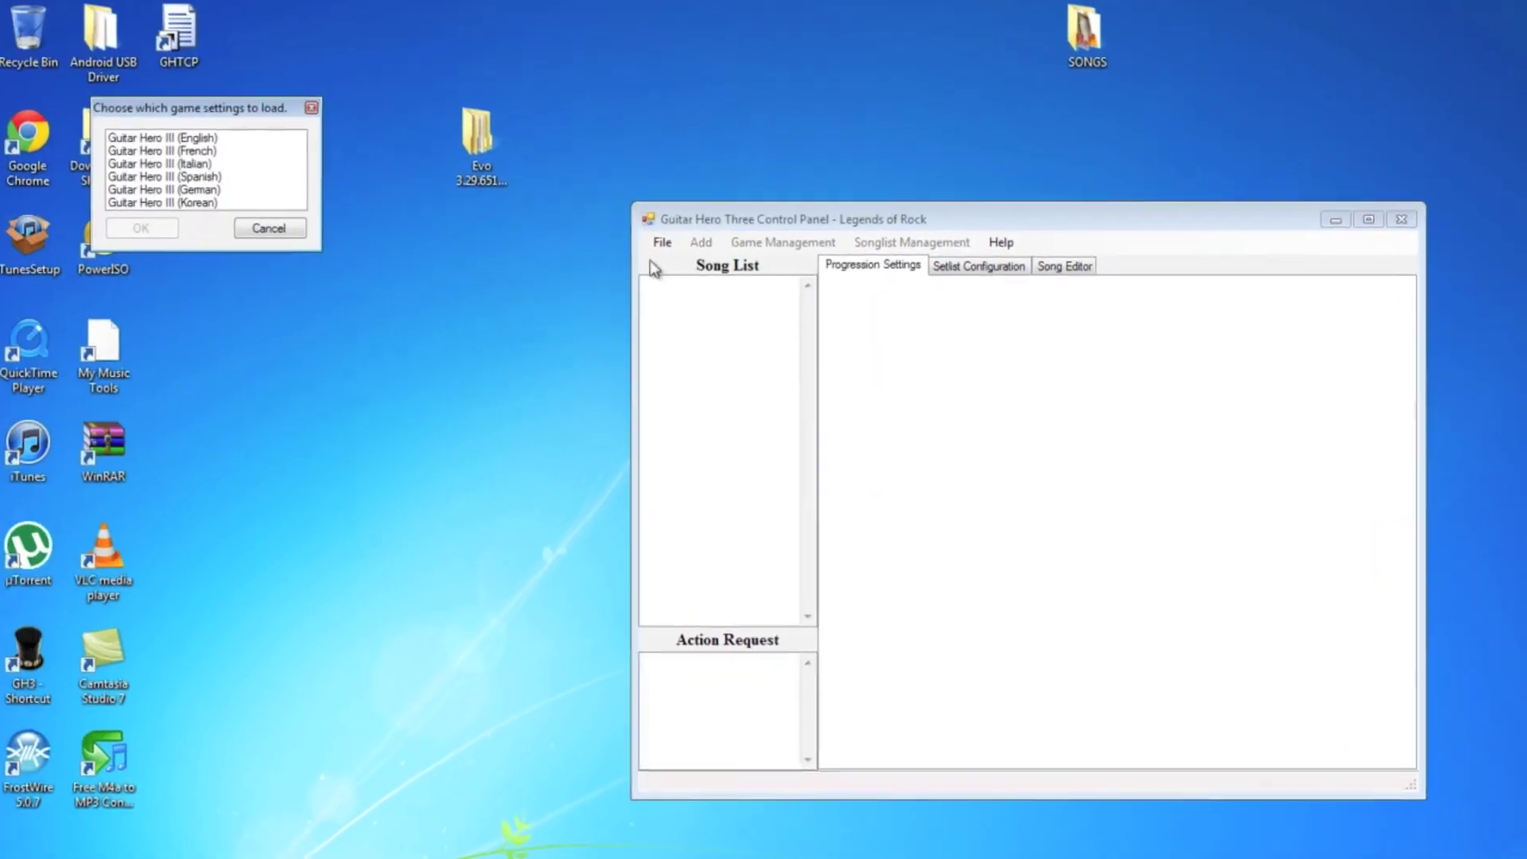
click(163, 141)
click(150, 231)
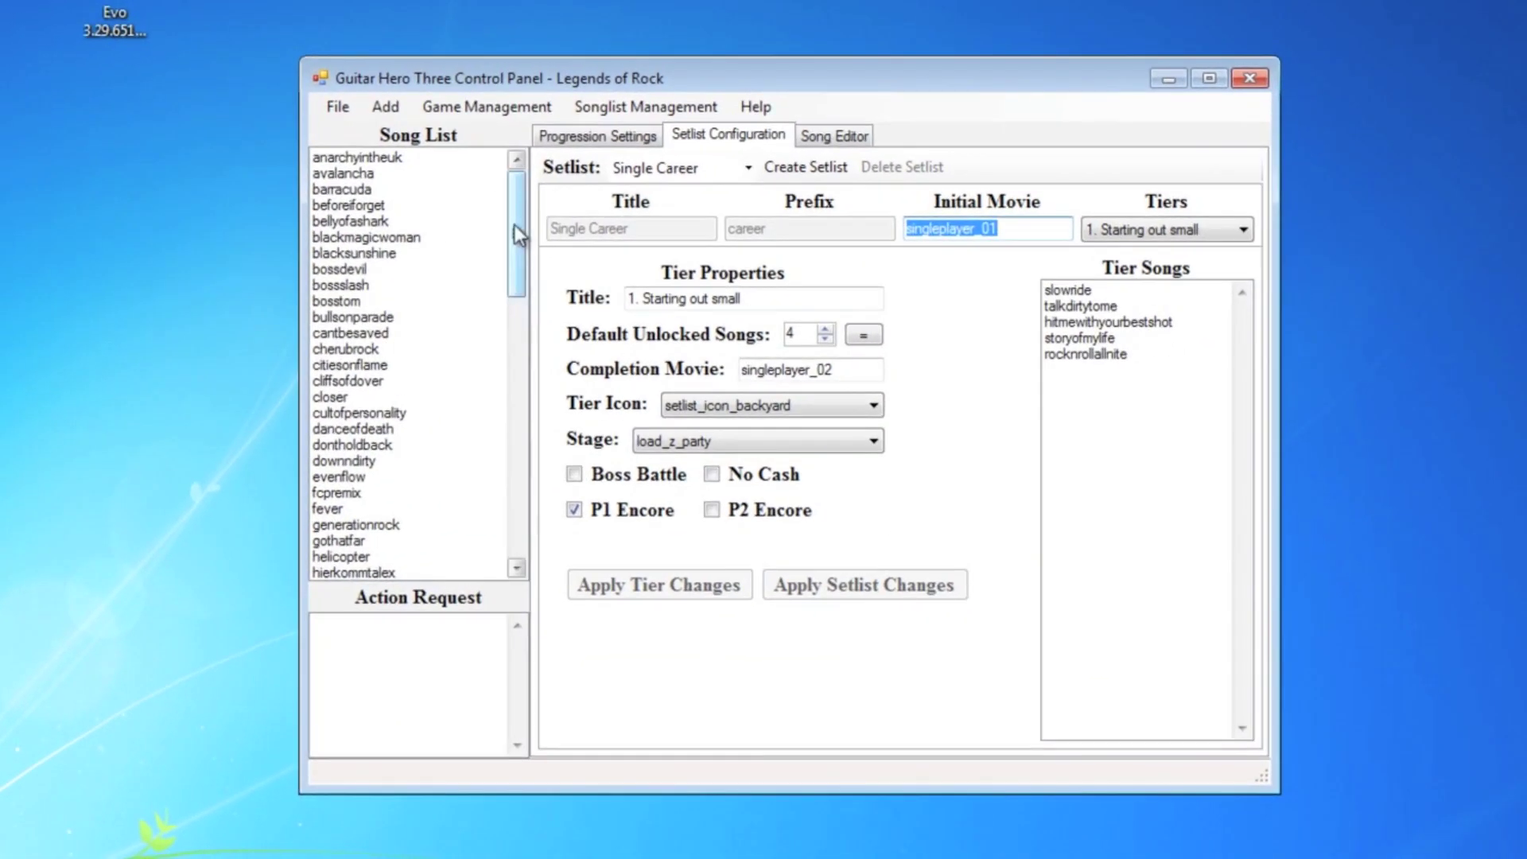
- Remove the existing song "fever" from the song list
drag(813, 347, 817, 396)
click(374, 286)
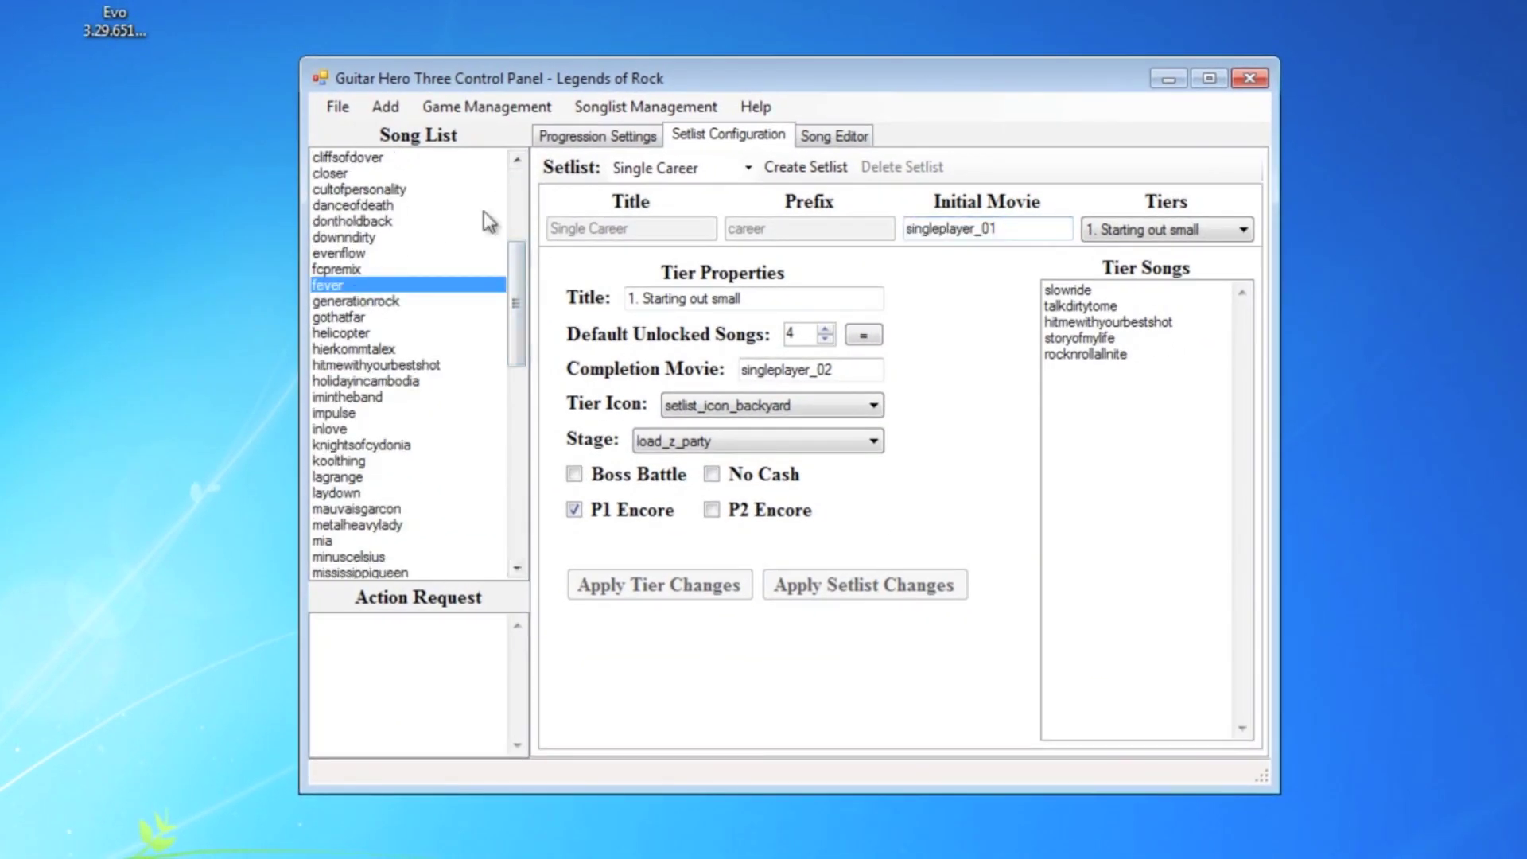
click(466, 107)
click(479, 258)
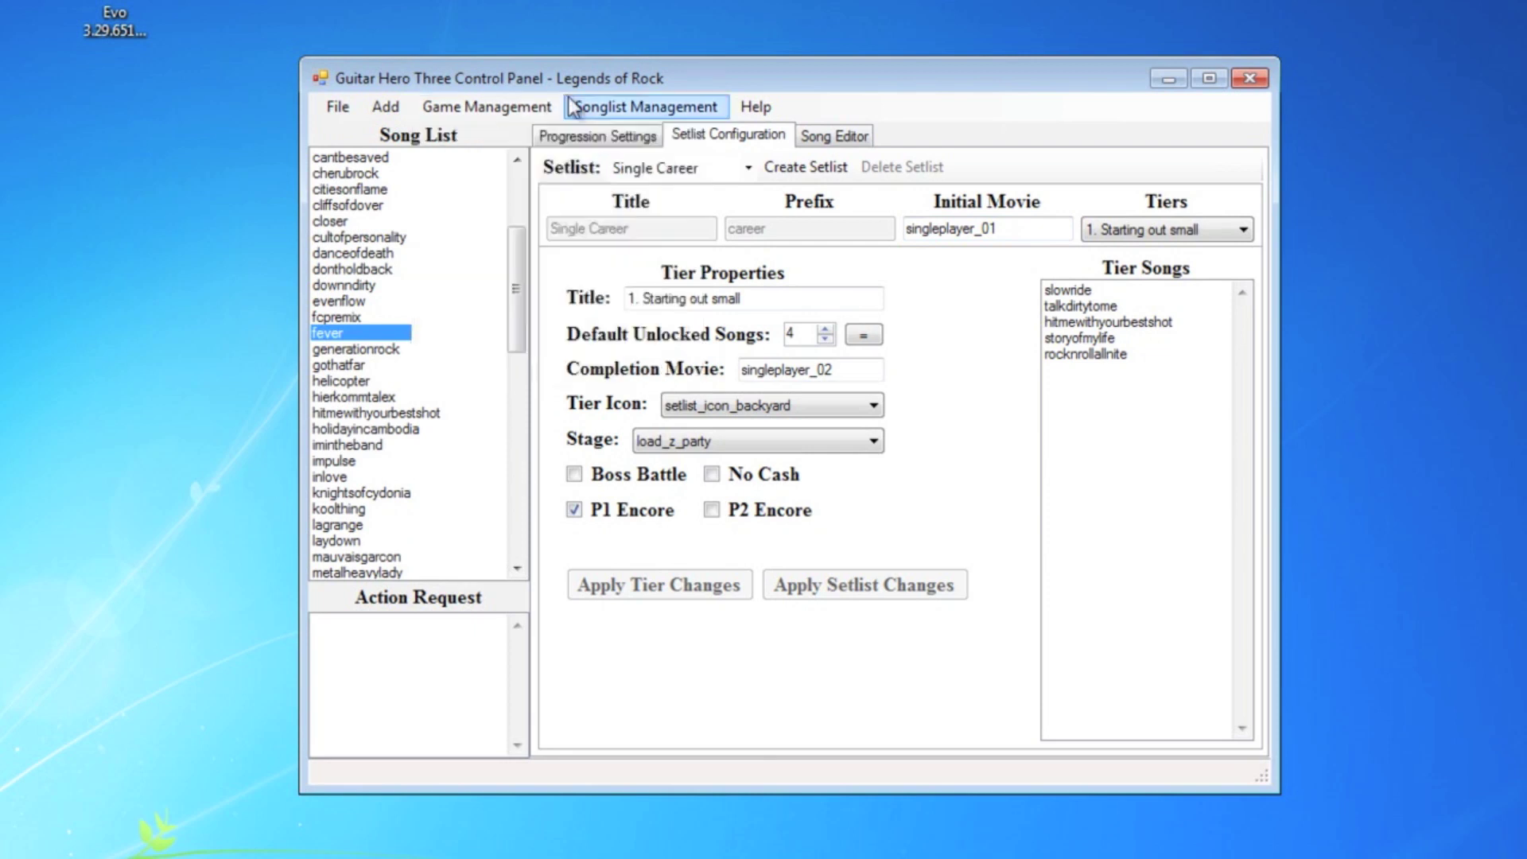
click(646, 107)
click(617, 241)
click(665, 538)
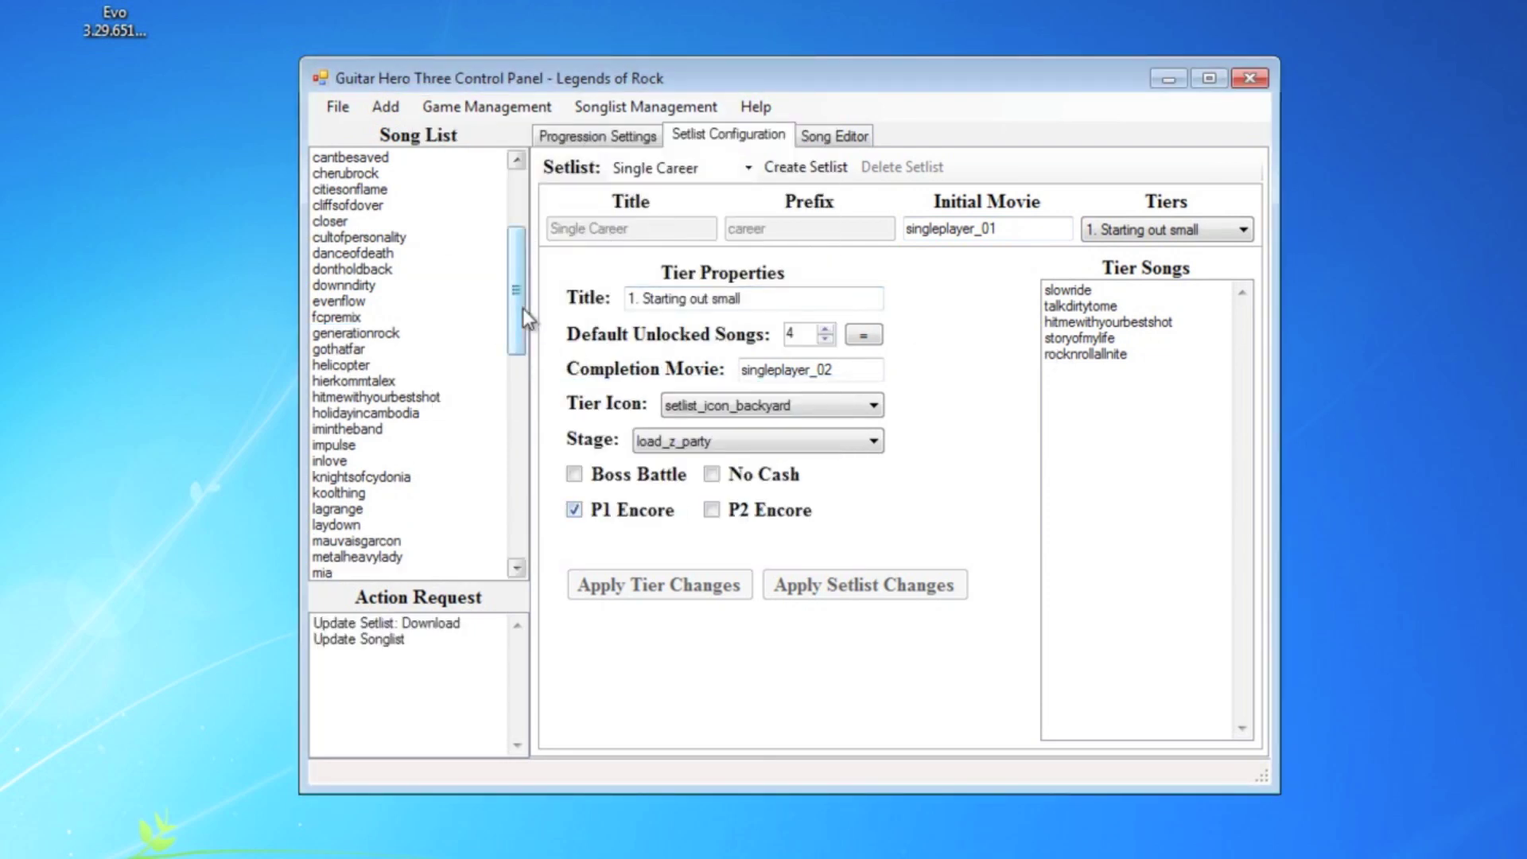
- Show the Download setlist in the setlist configuration
drag(522, 308, 493, 253)
click(672, 168)
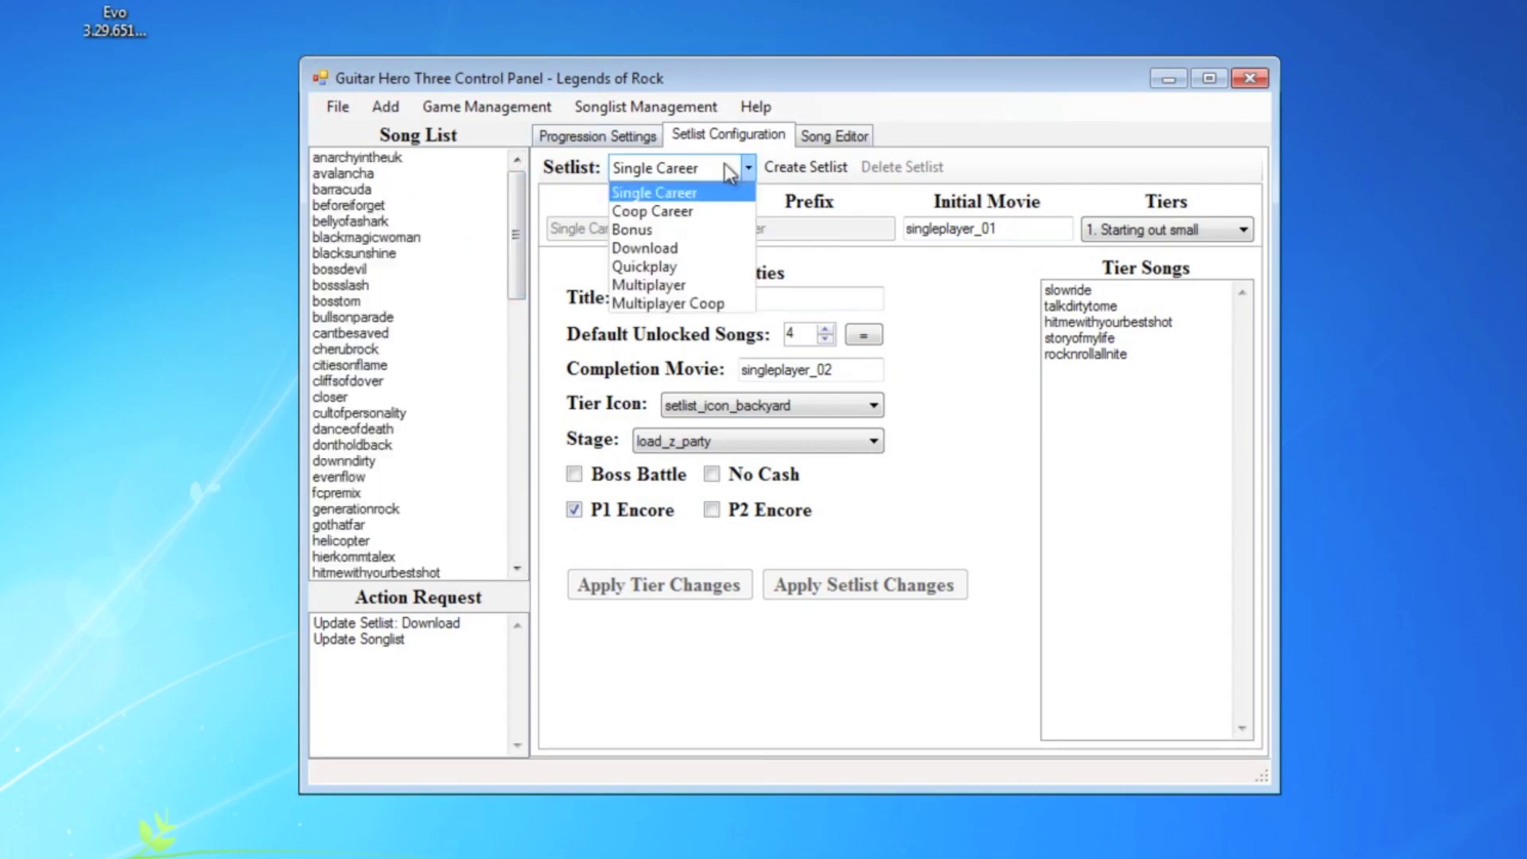
click(648, 244)
click(1128, 482)
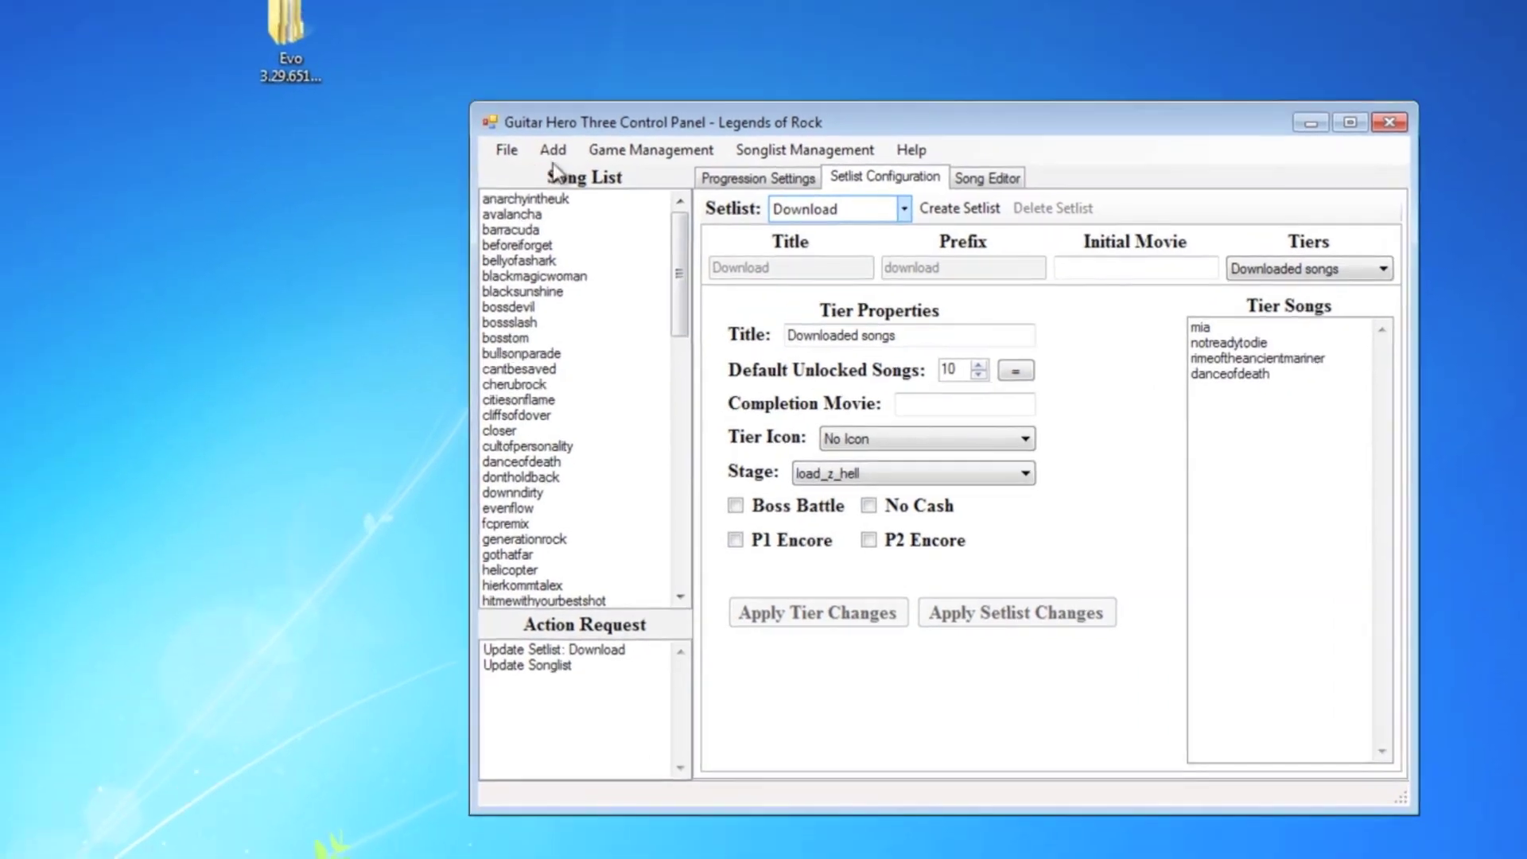
- Start a new song named "fever", set 02 Fever from SONGS as its single audio track, and preview the track
click(386, 106)
click(695, 209)
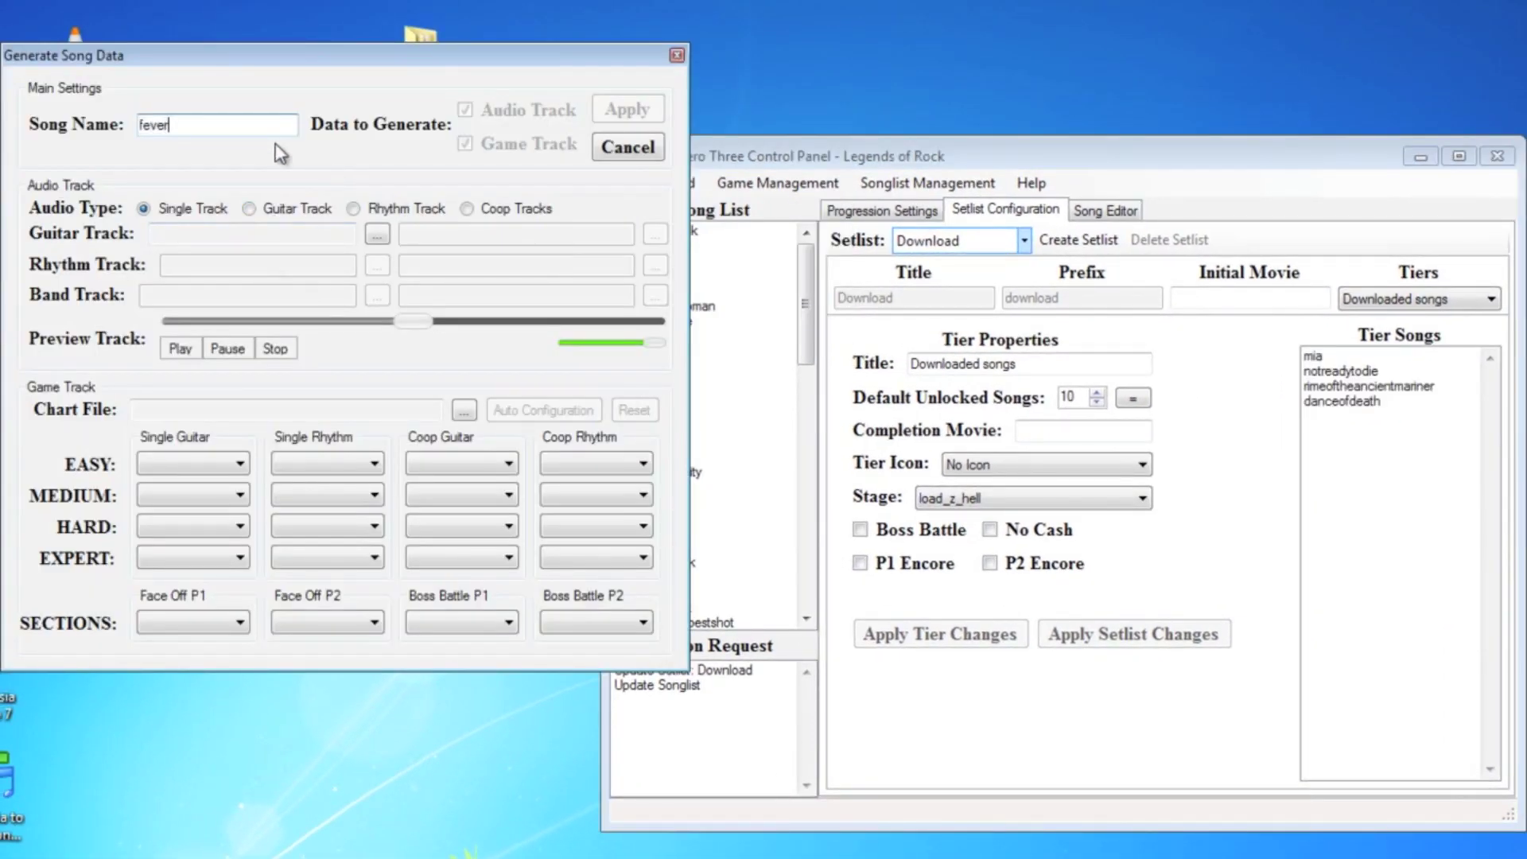
click(377, 233)
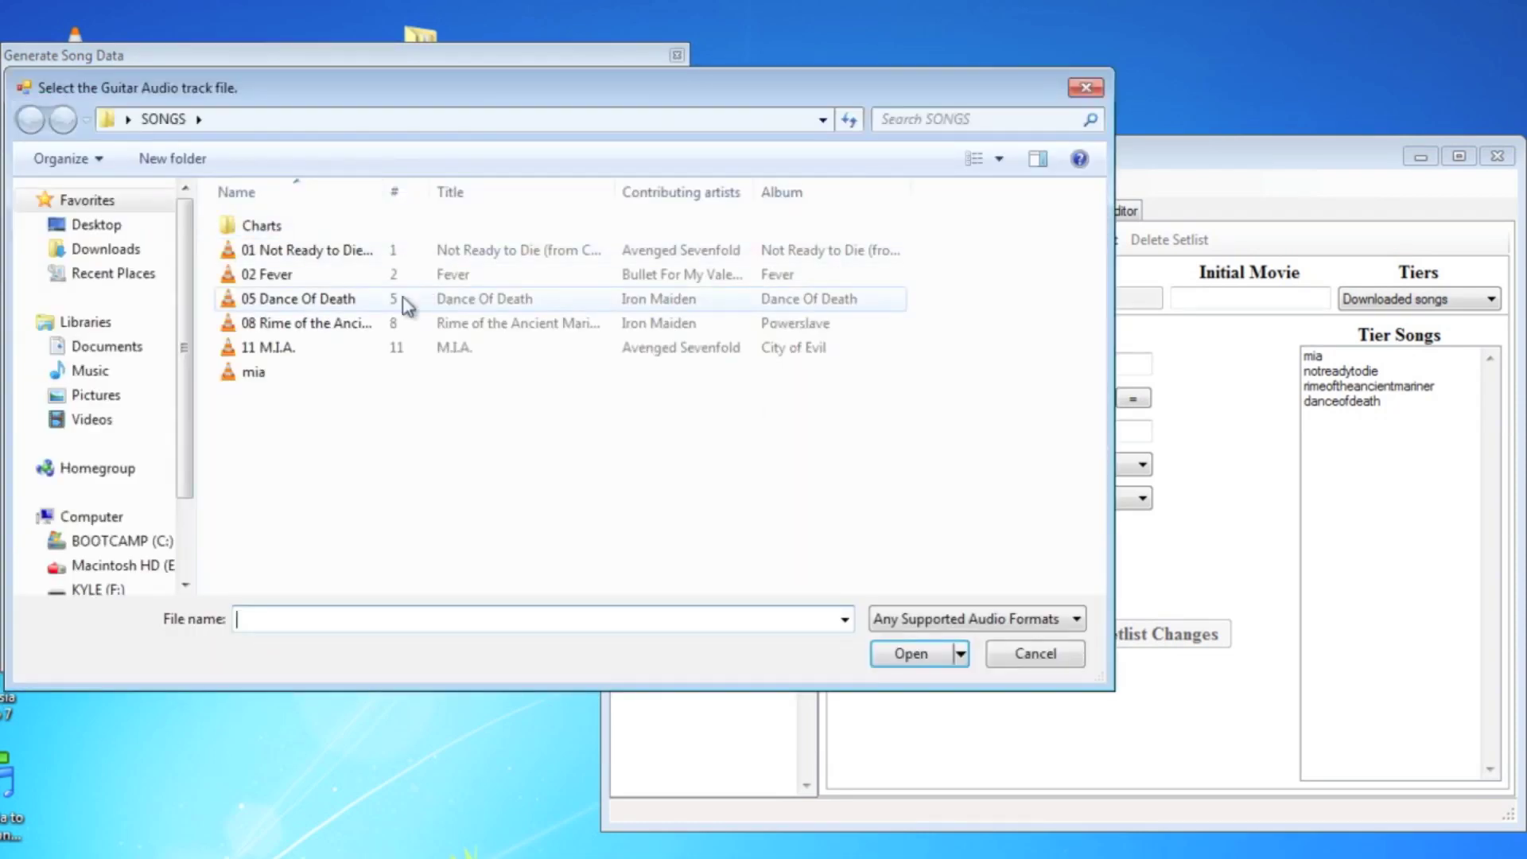
click(318, 278)
click(907, 653)
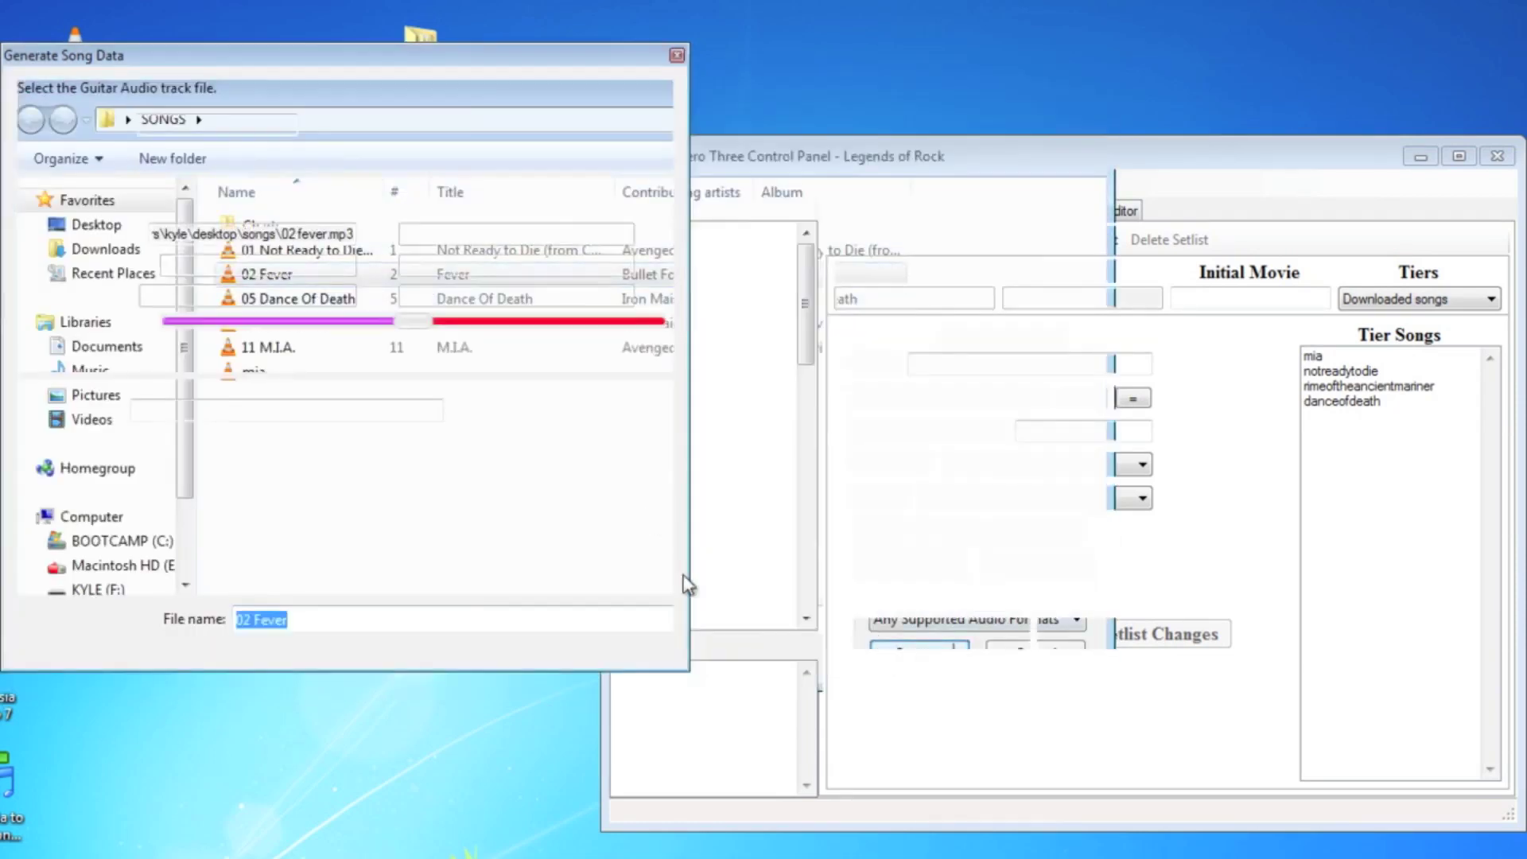
click(179, 349)
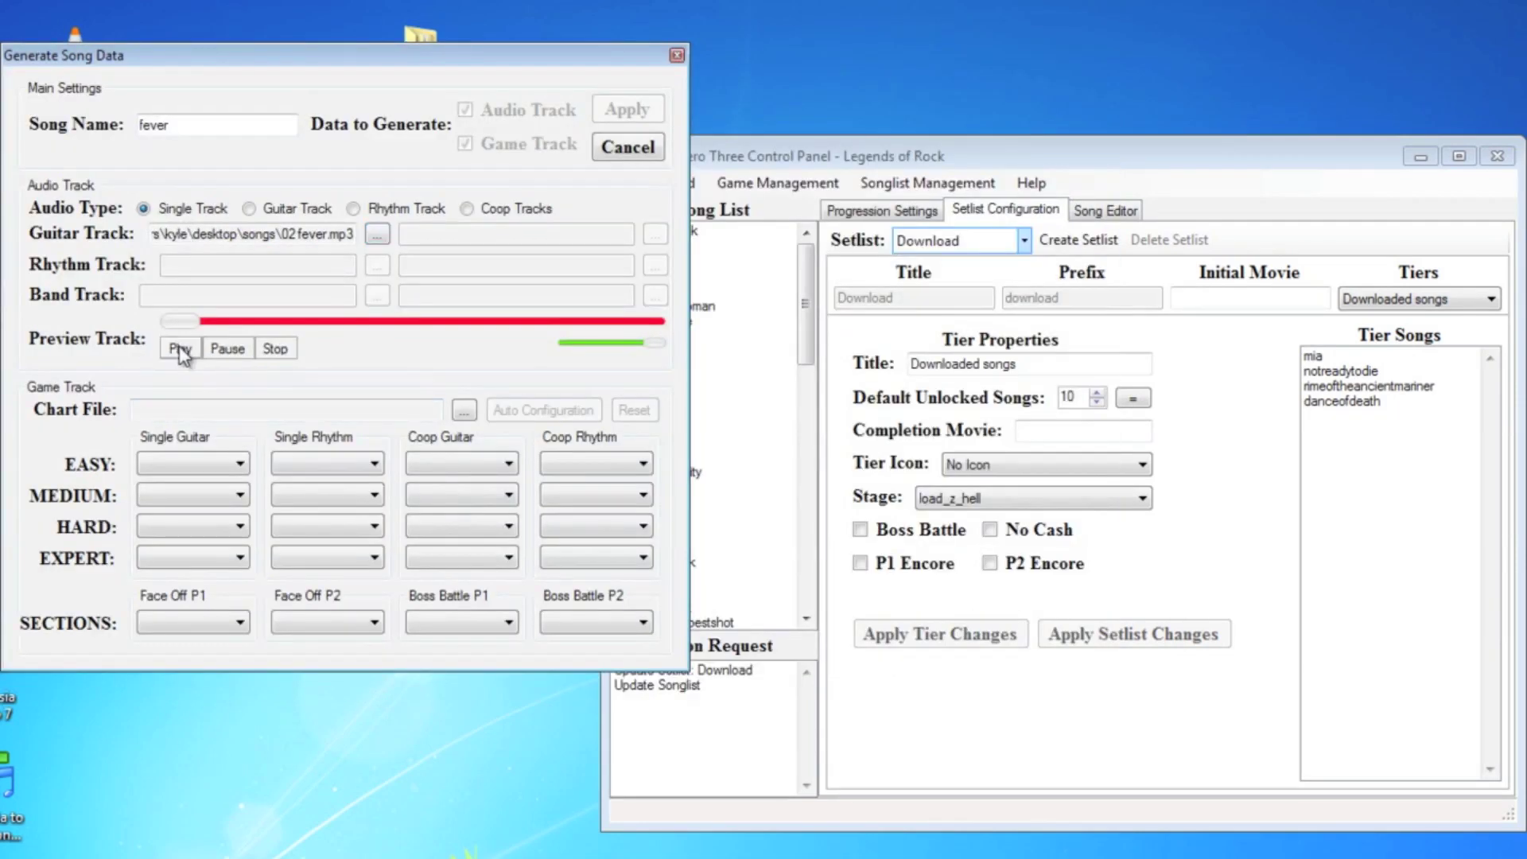
click(275, 350)
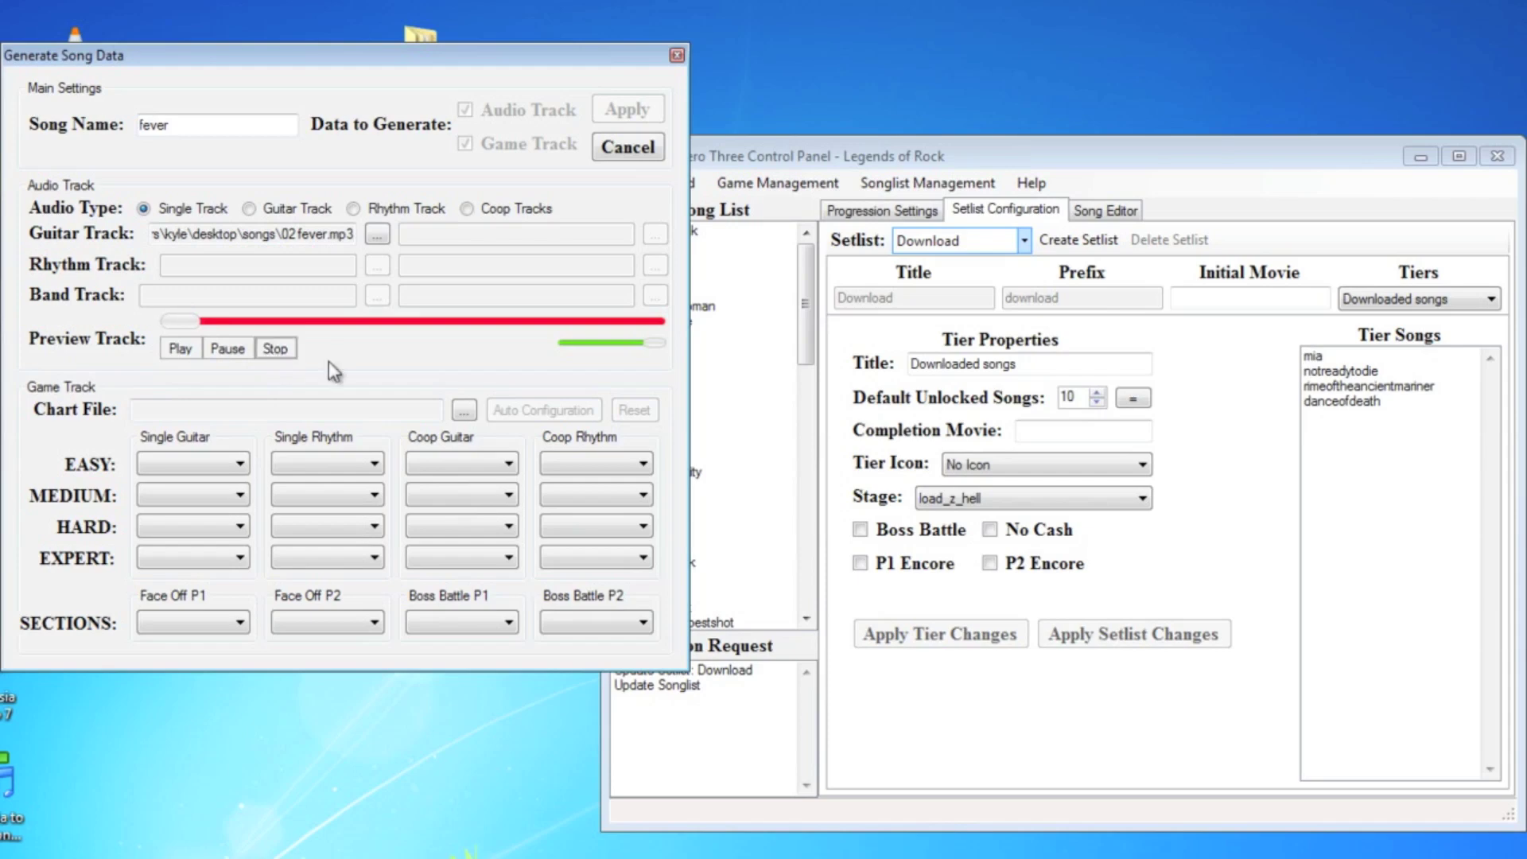
- Load Fever.chart from the Charts folder as the game track and apply the song data
click(465, 410)
double_click(288, 226)
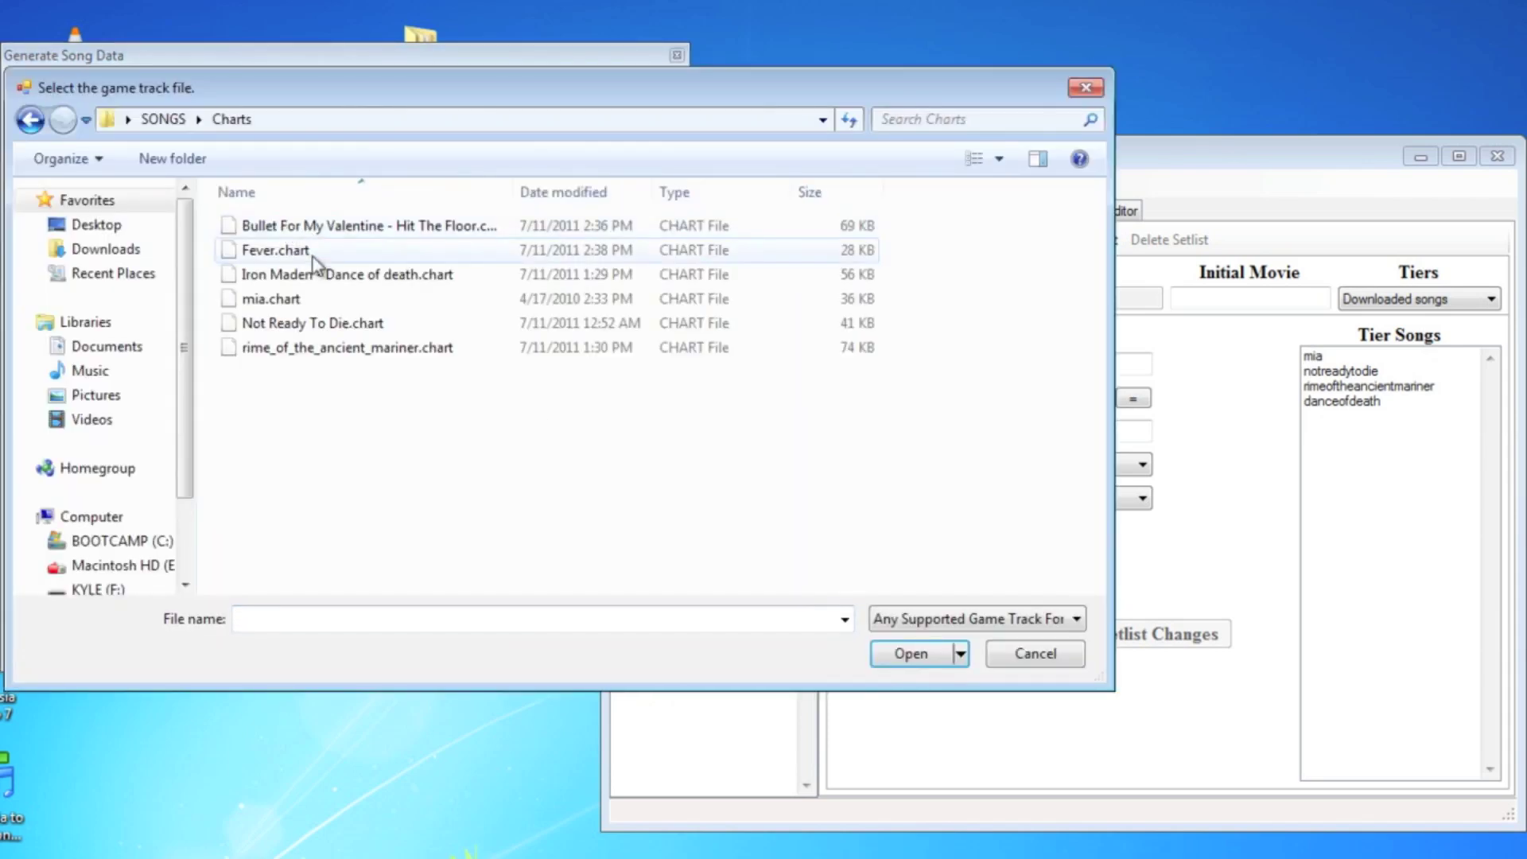
click(318, 249)
click(906, 654)
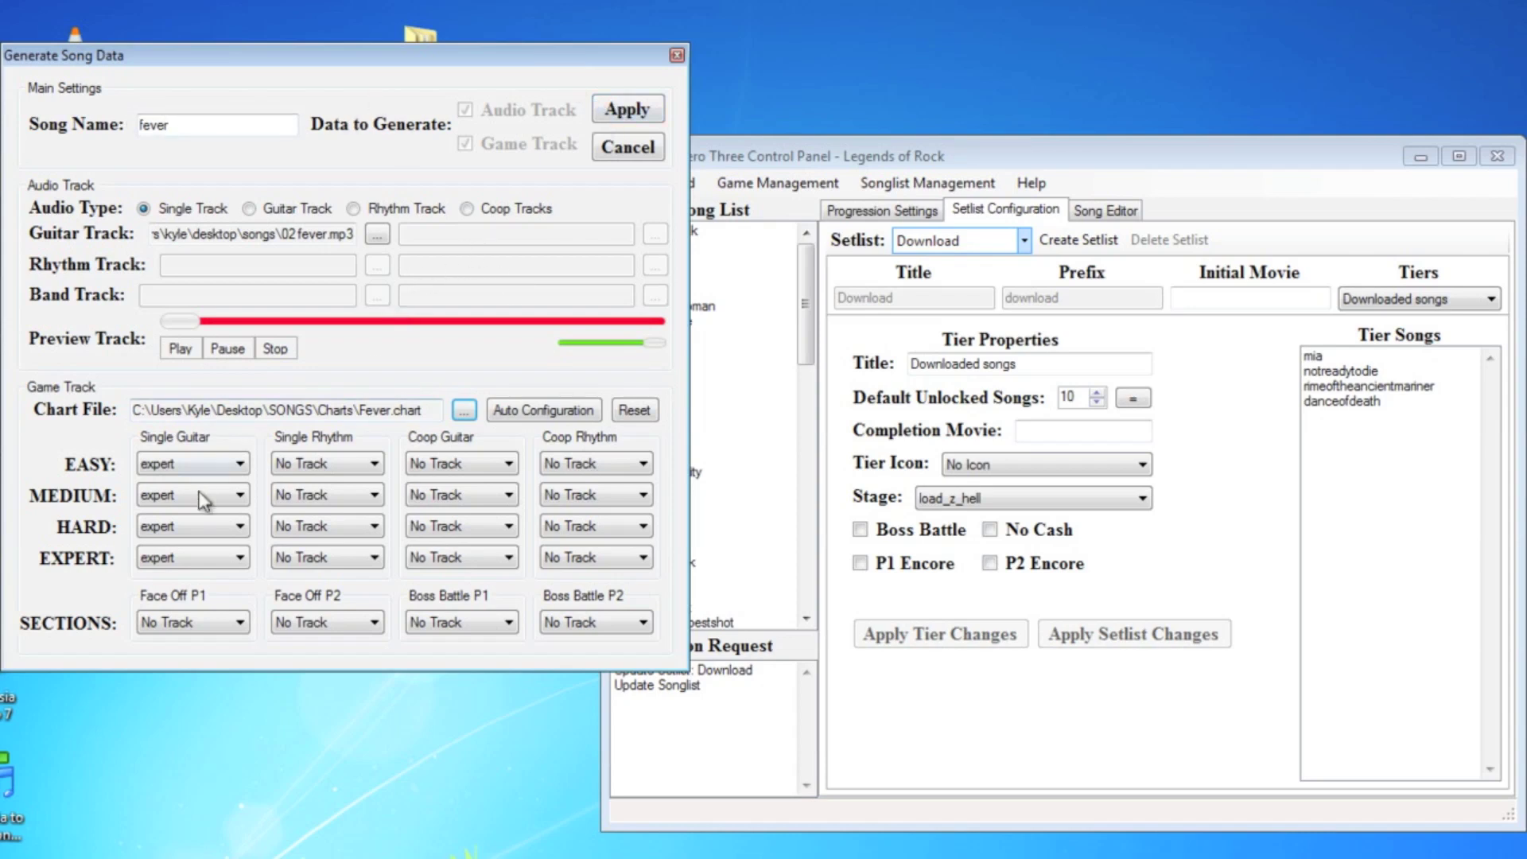
click(626, 112)
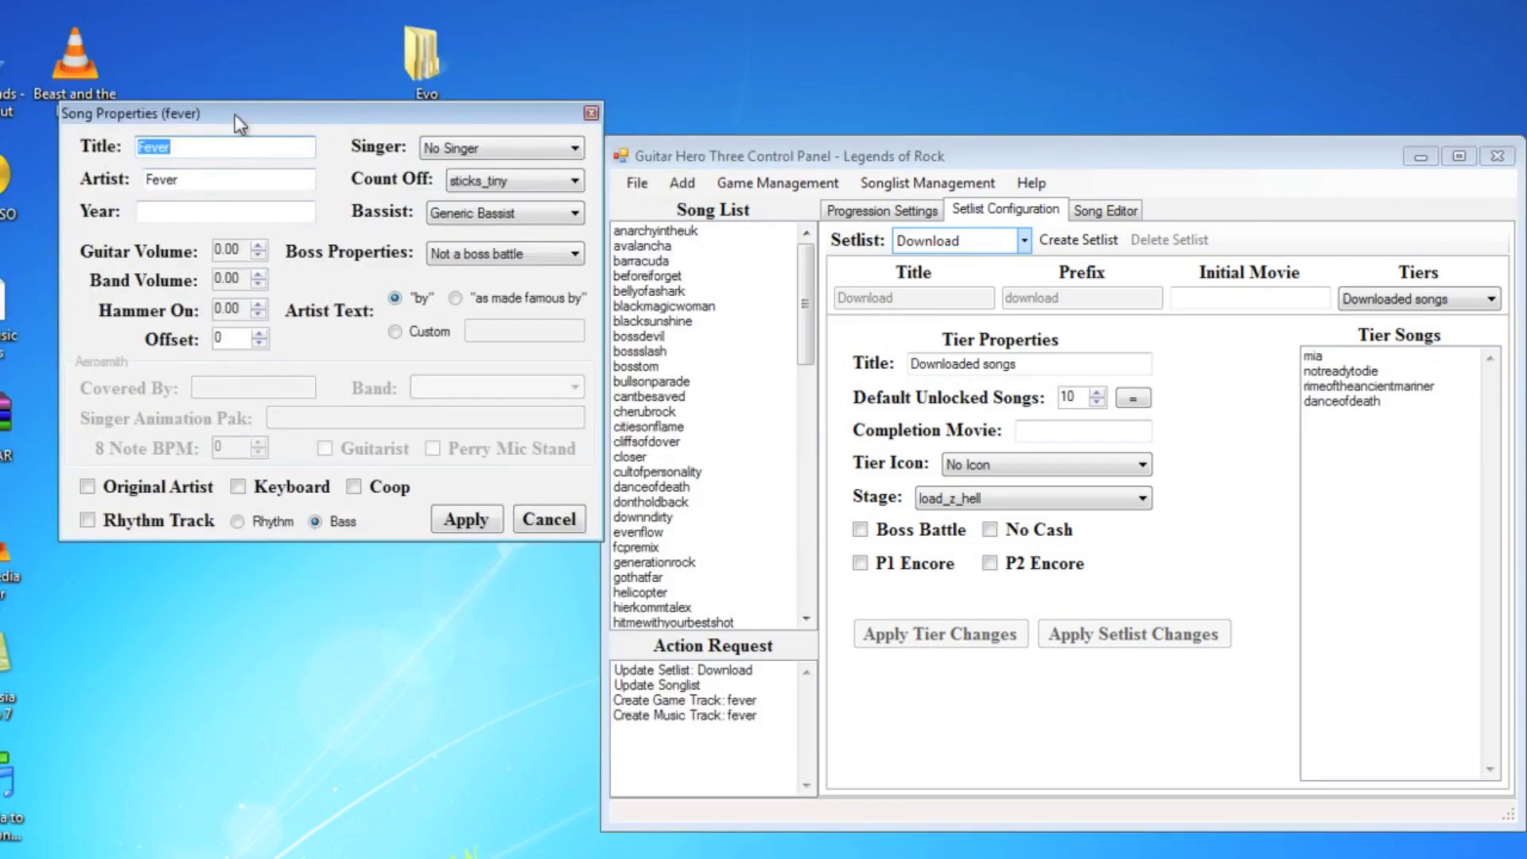
- Set the artist of the song Fever to BFMV and its offset to 1700, and apply the song properties
drag(235, 113, 303, 231)
click(300, 324)
click(297, 263)
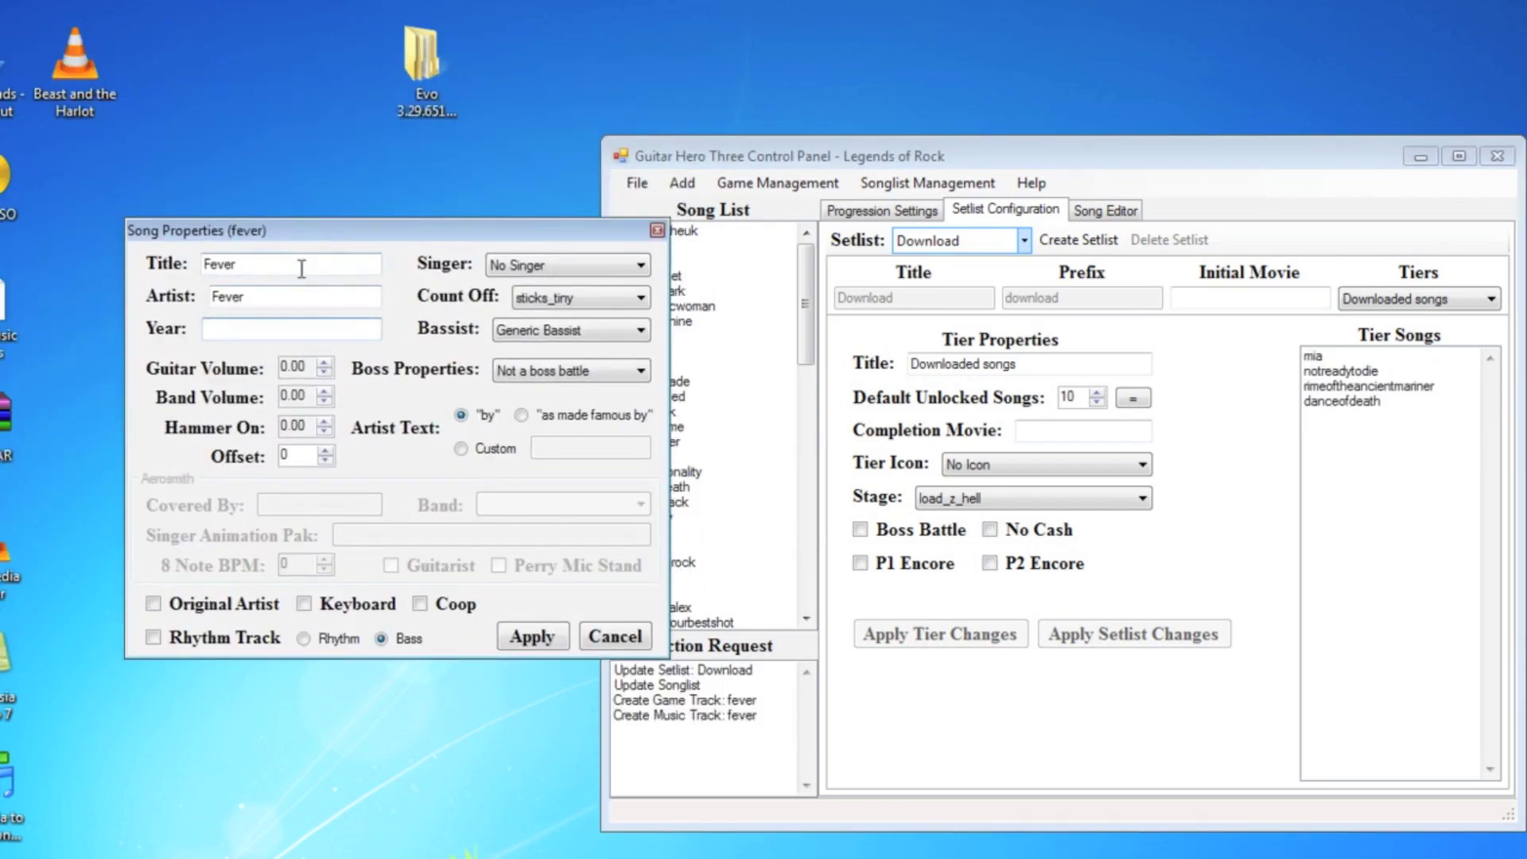
key(Tab)
text(BFMV)
double_click(285, 455)
drag(370, 228, 623, 289)
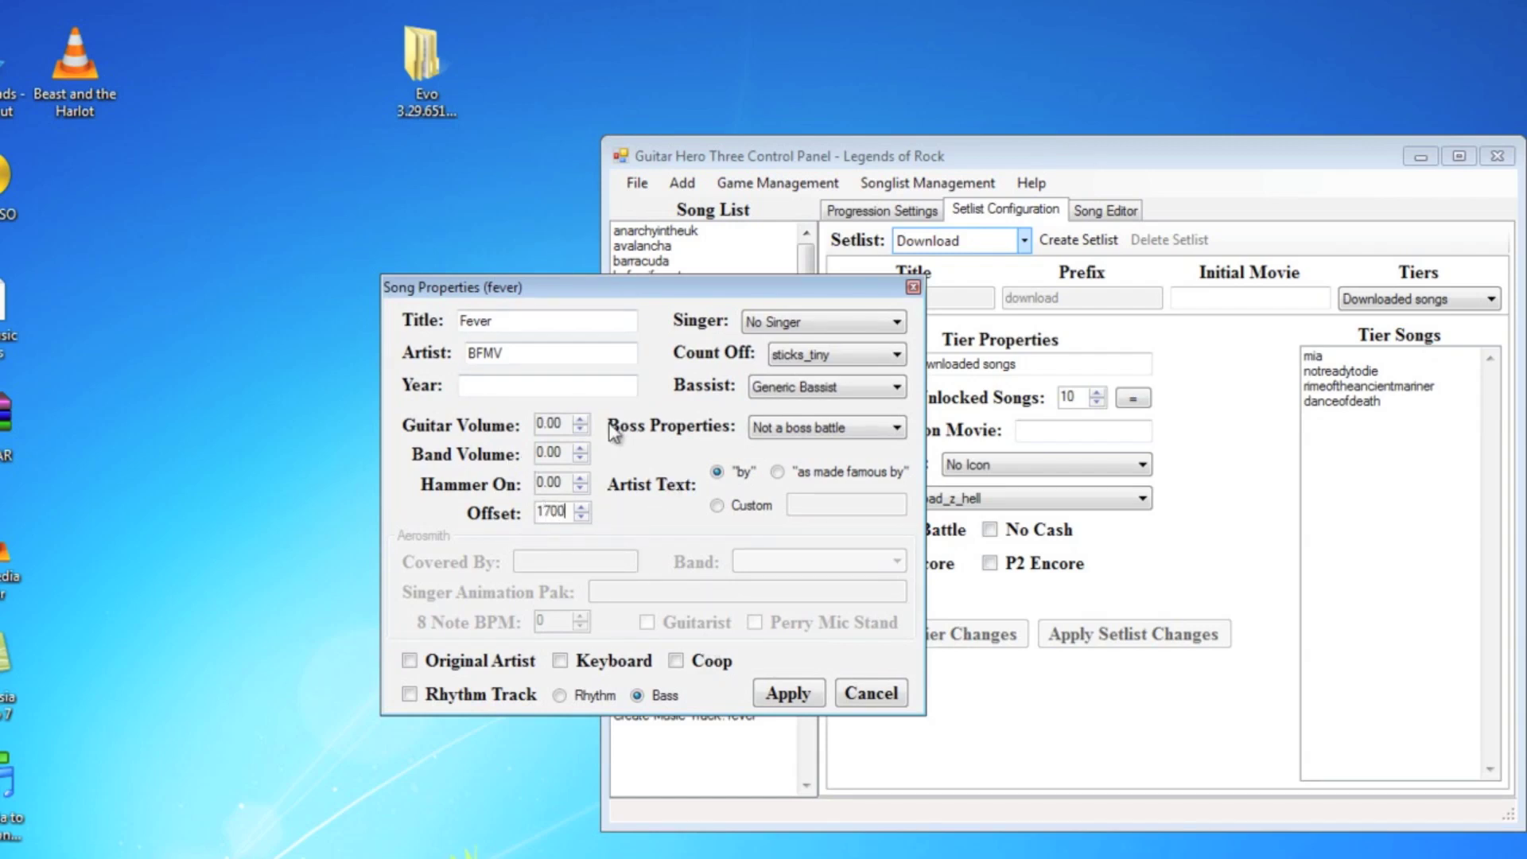
click(802, 696)
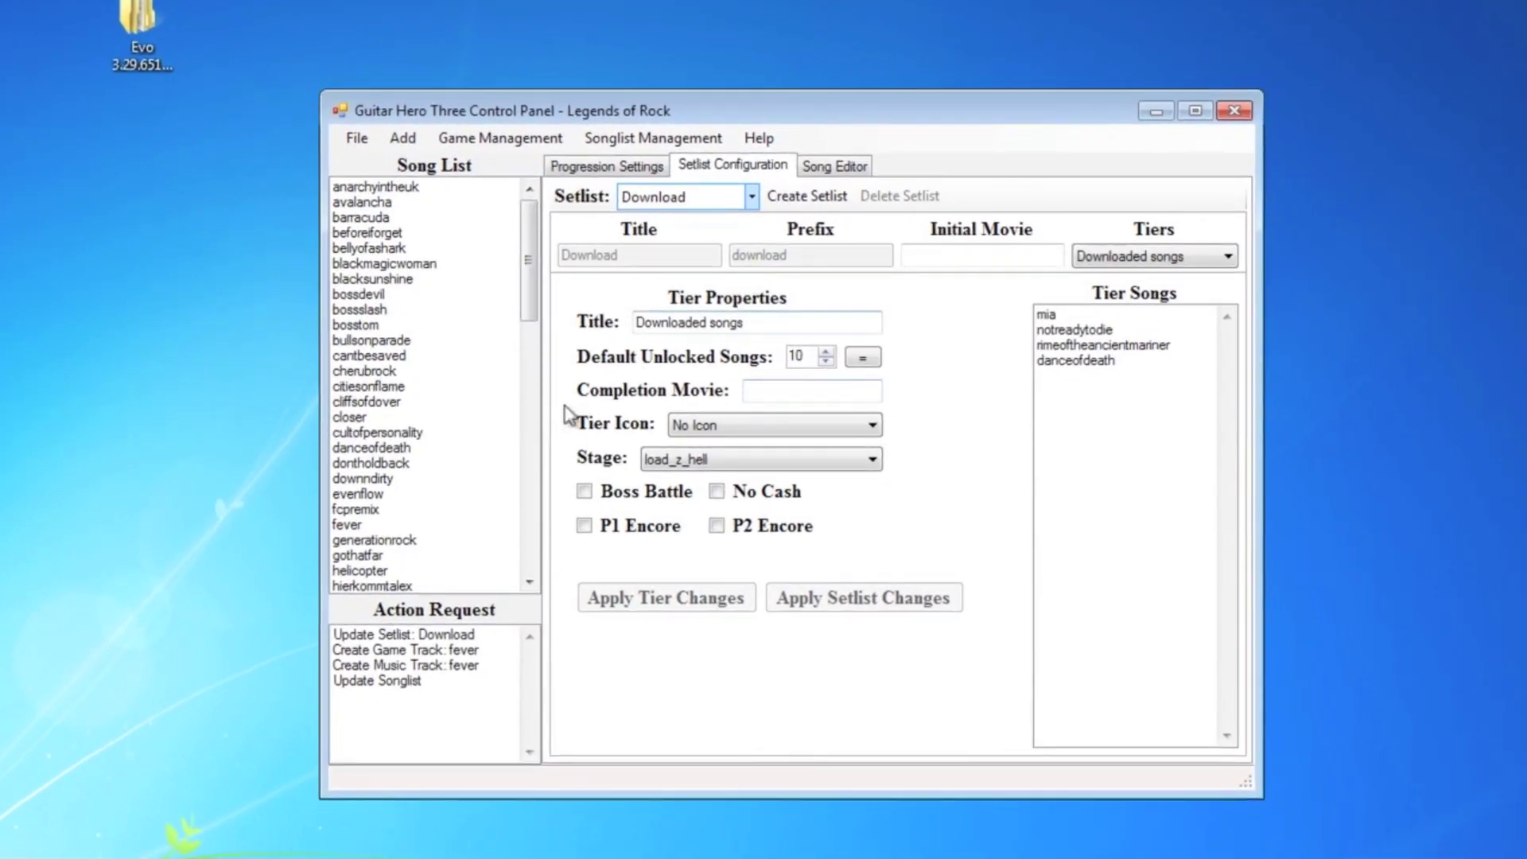
- Add the song "fever" to the Downloaded songs tier of the Download setlist and apply the tier changes
click(349, 525)
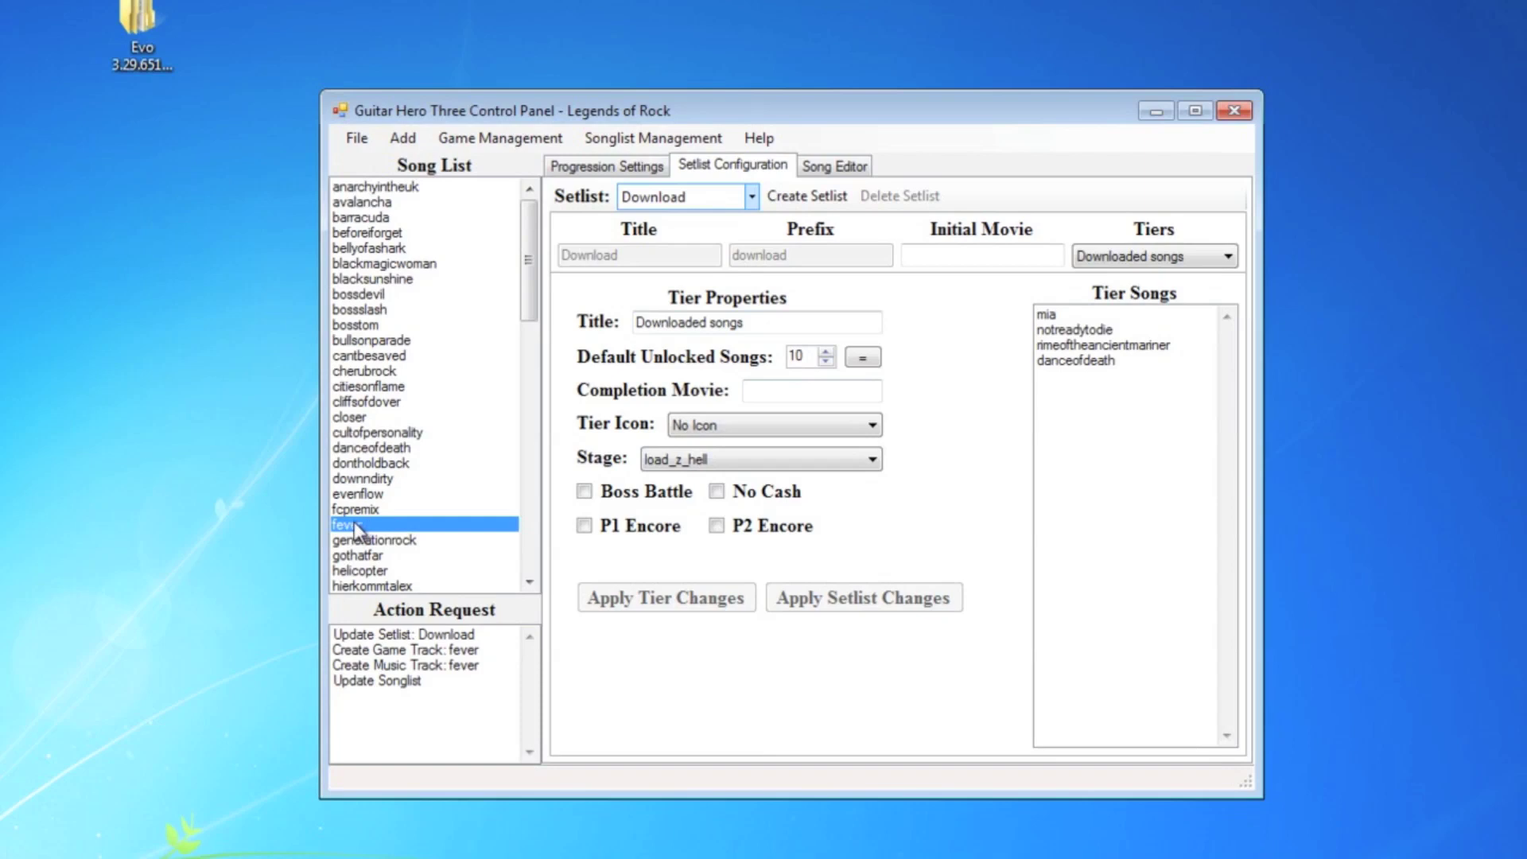
drag(355, 525, 1079, 397)
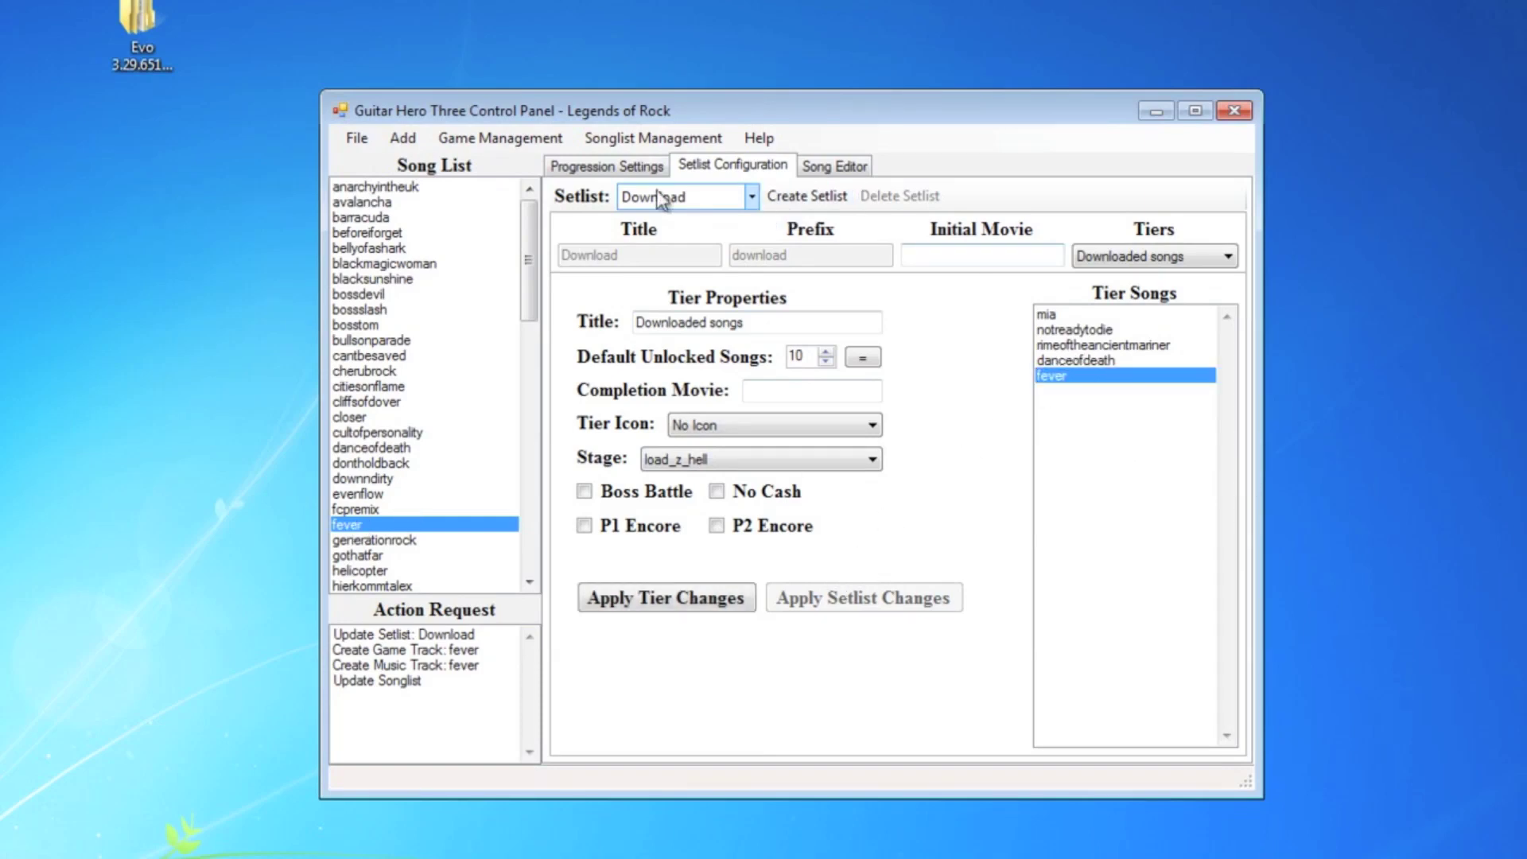
click(726, 601)
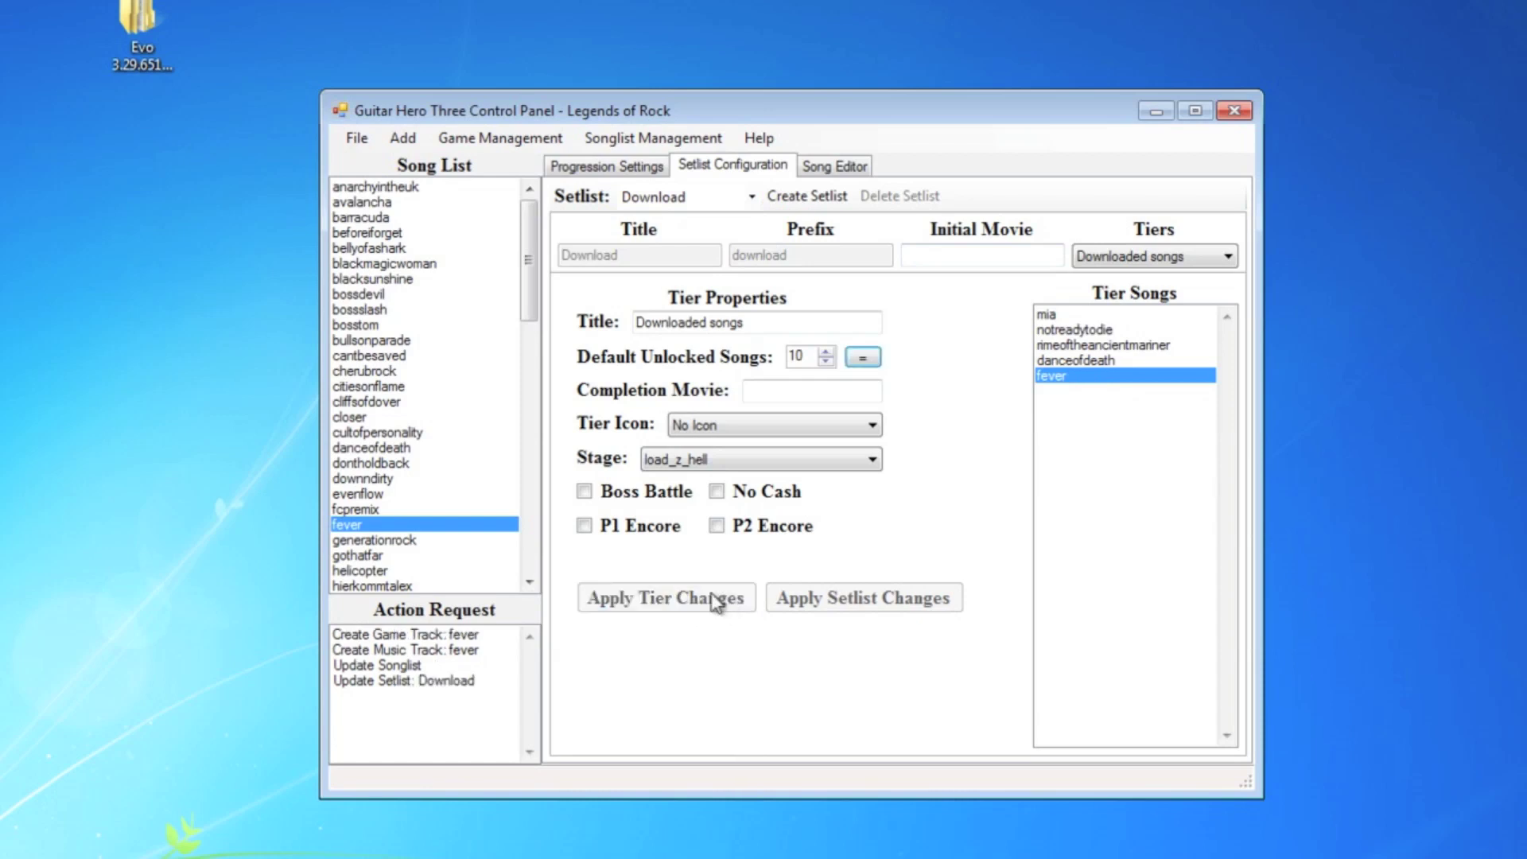
- Execute all queued actions to write the new song and setlist to the game
click(355, 142)
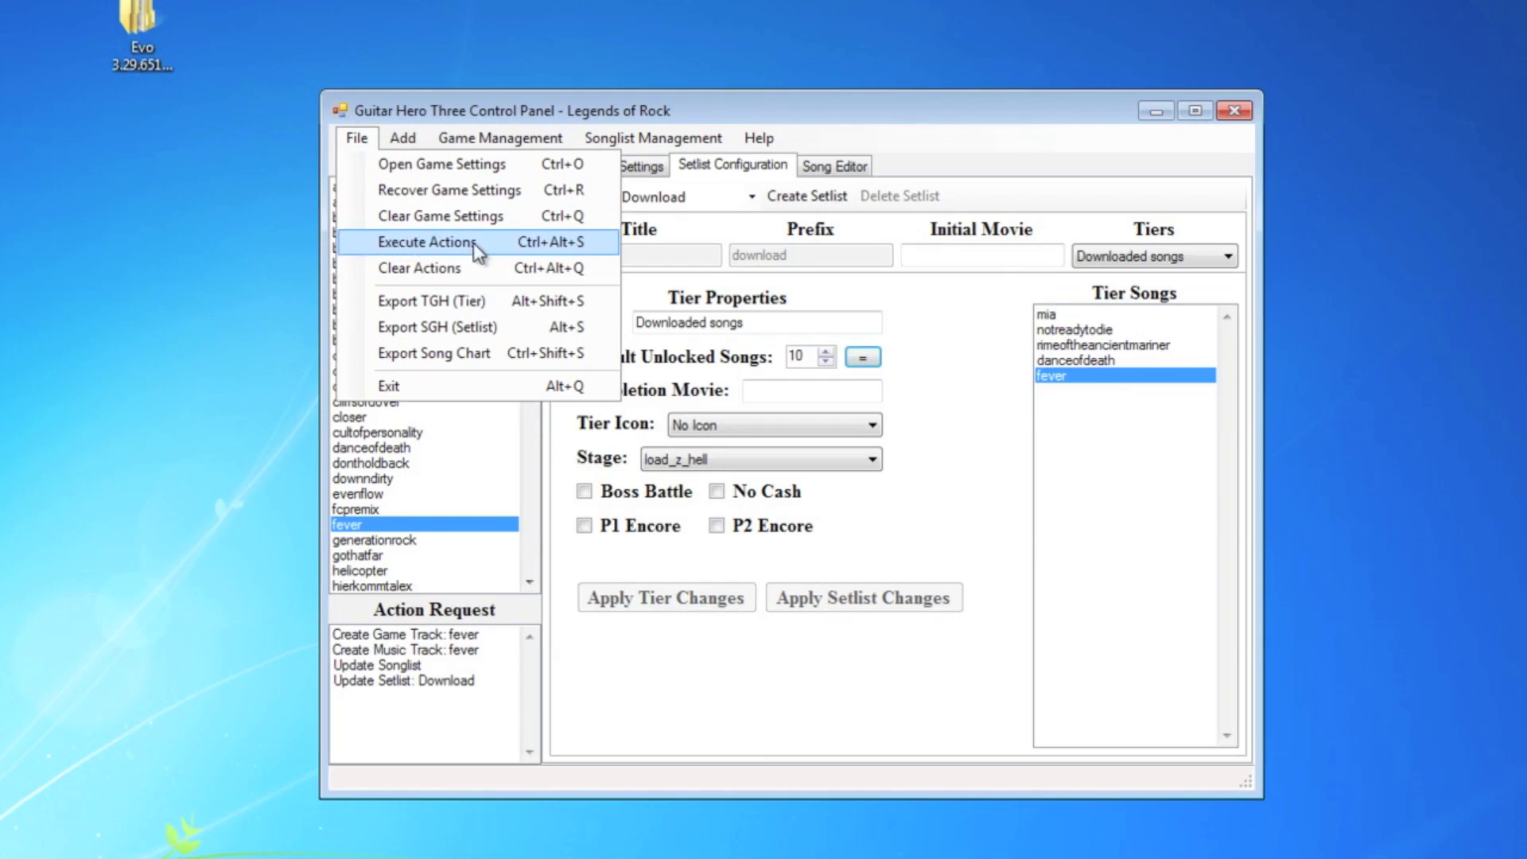
click(410, 241)
click(705, 543)
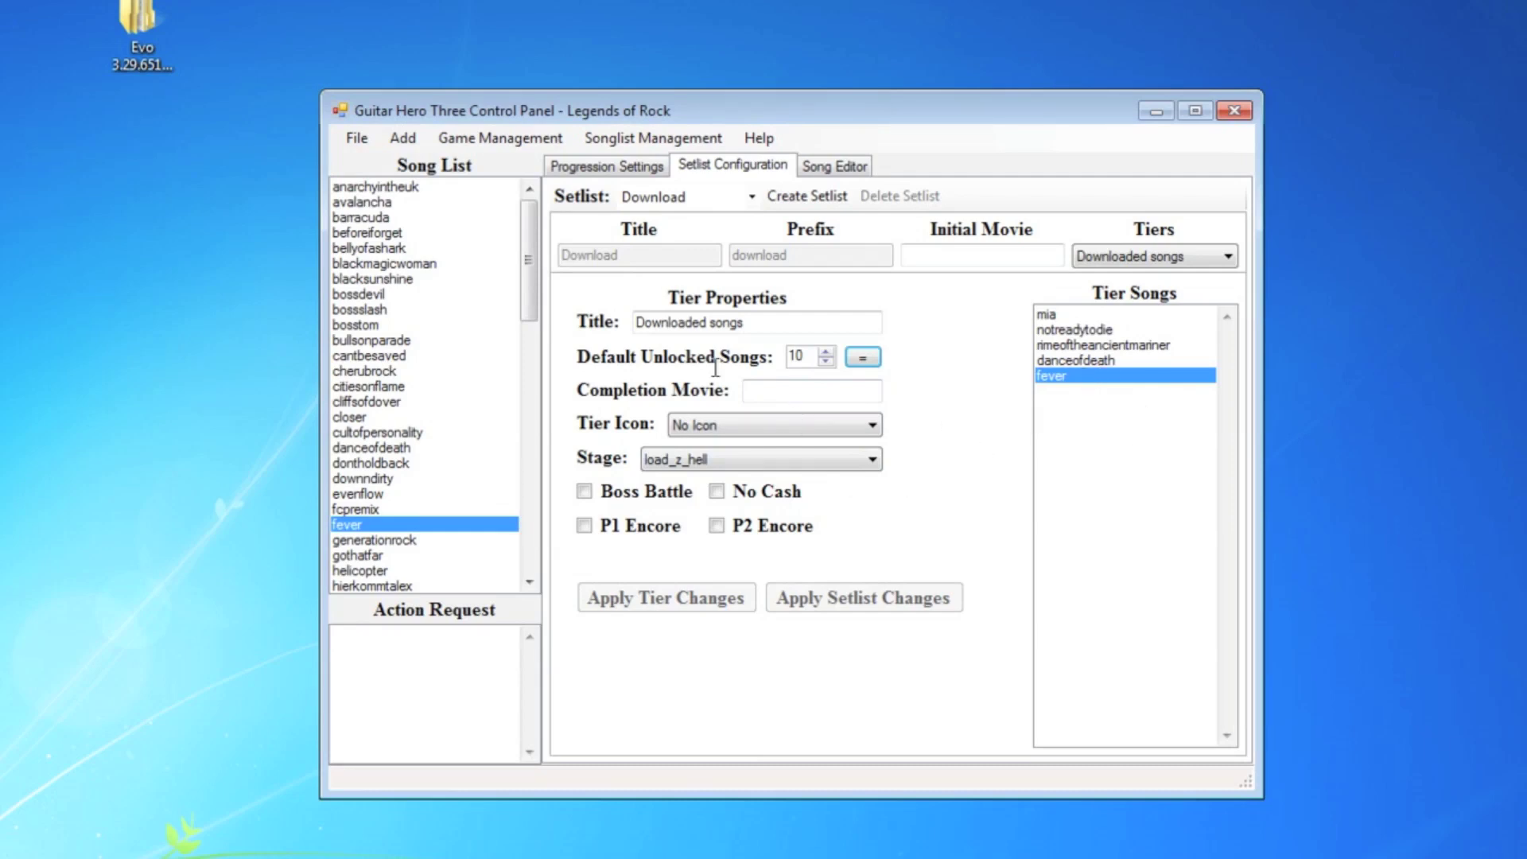
- Load Fever.chart from the Charts folder into the Song Editor
click(853, 171)
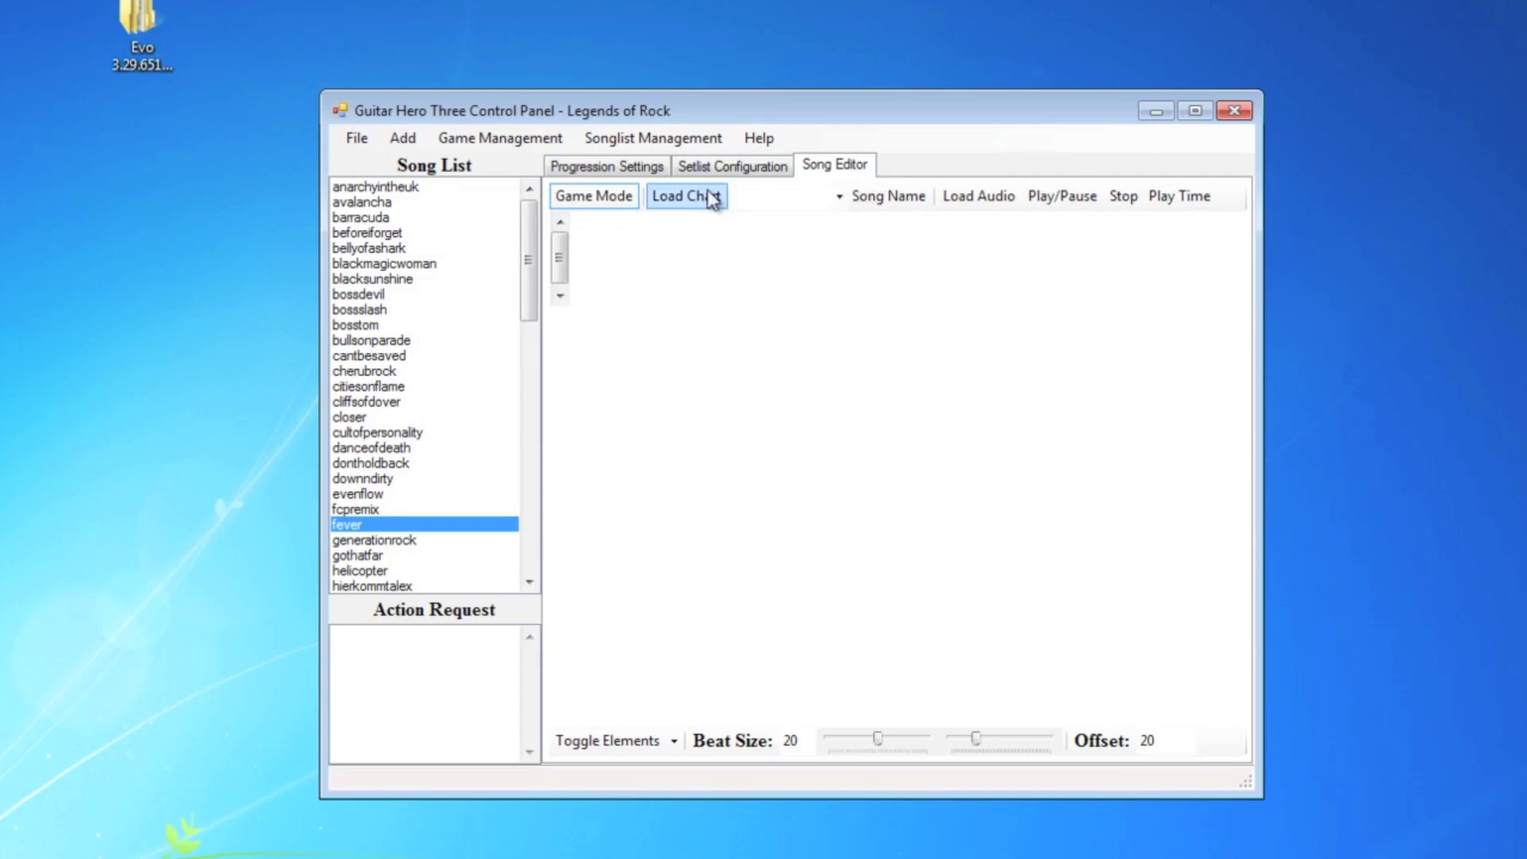
click(710, 169)
click(833, 167)
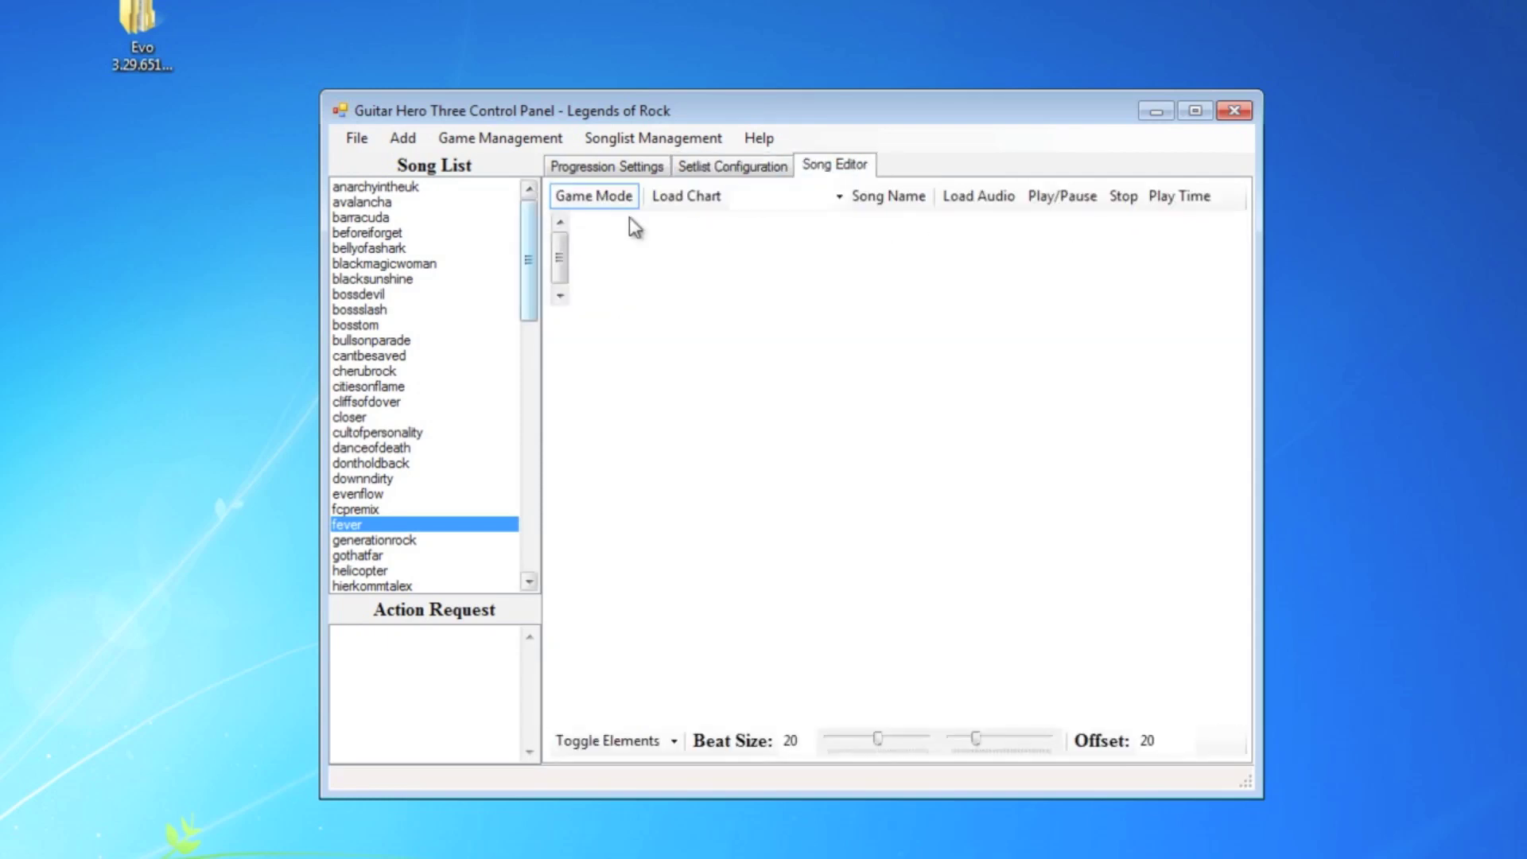
click(682, 195)
click(667, 314)
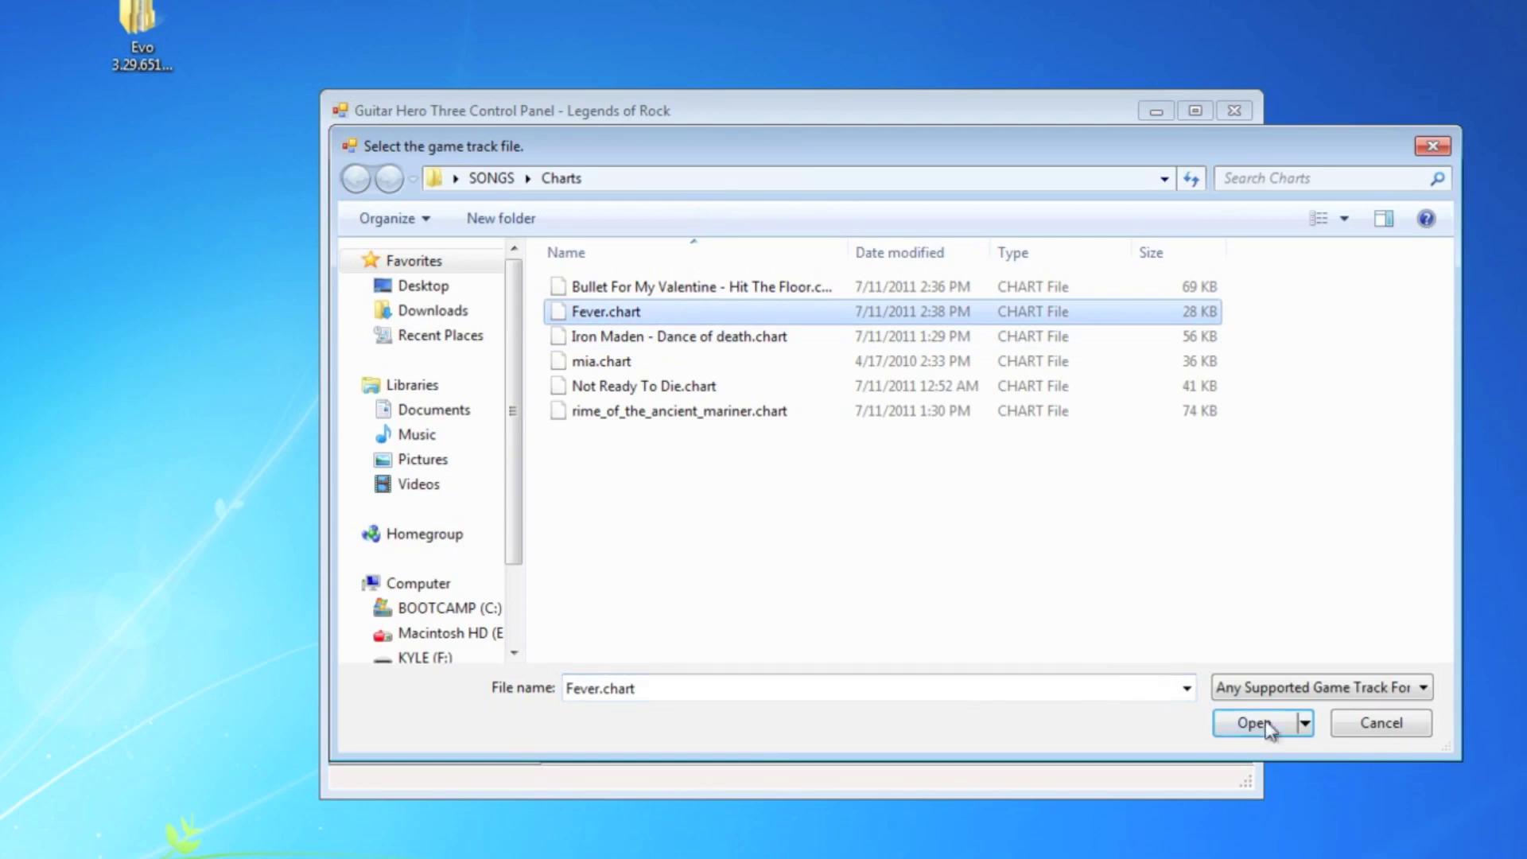
click(1254, 722)
- Load 02 Fever from the desktop SONGS folder as the guitar audio in the Song Editor
click(946, 196)
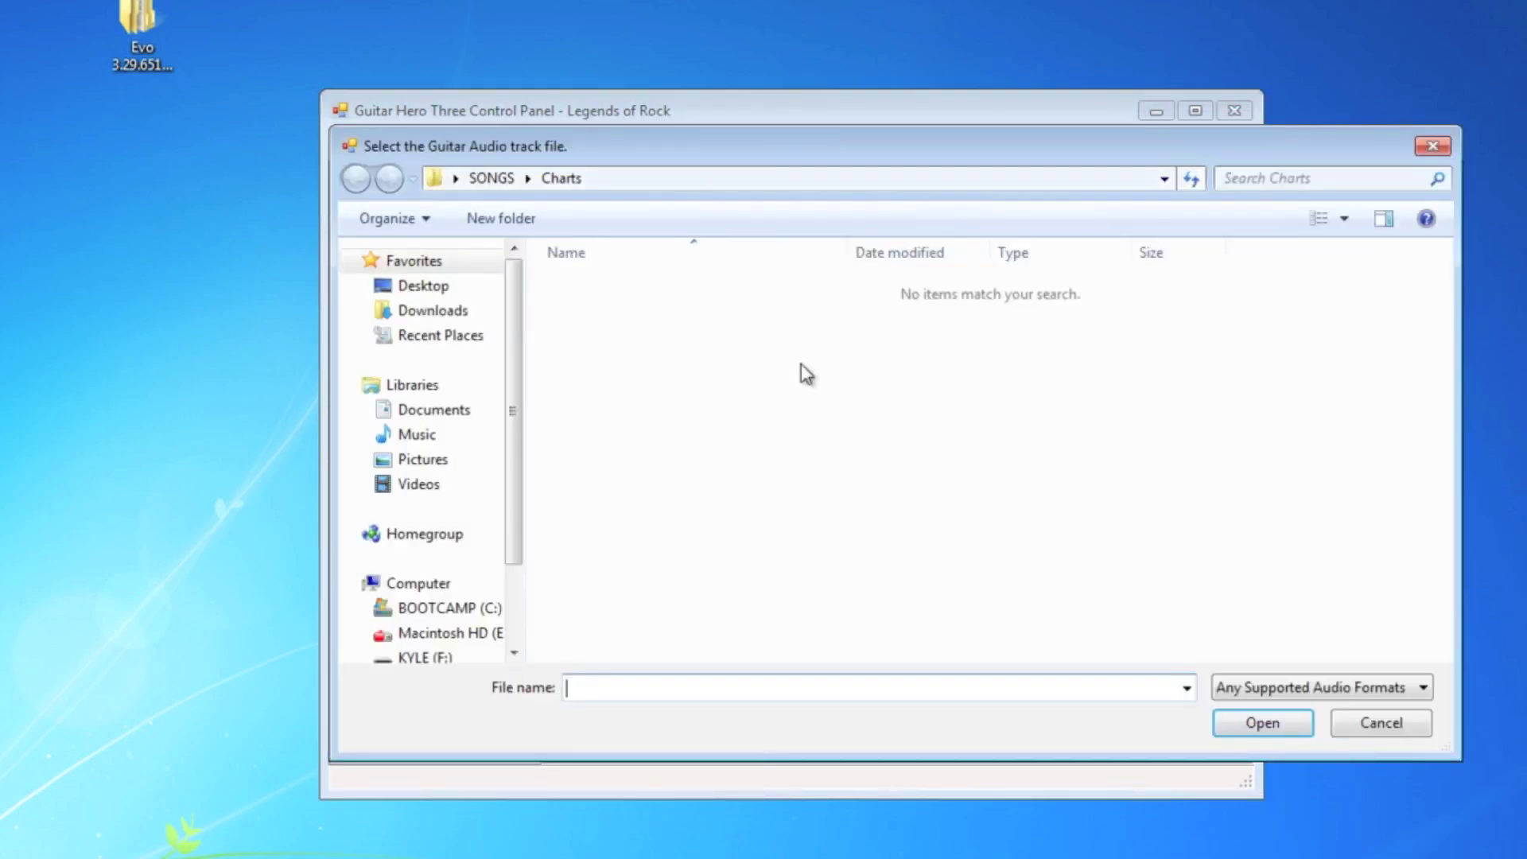
click(423, 285)
double_click(980, 416)
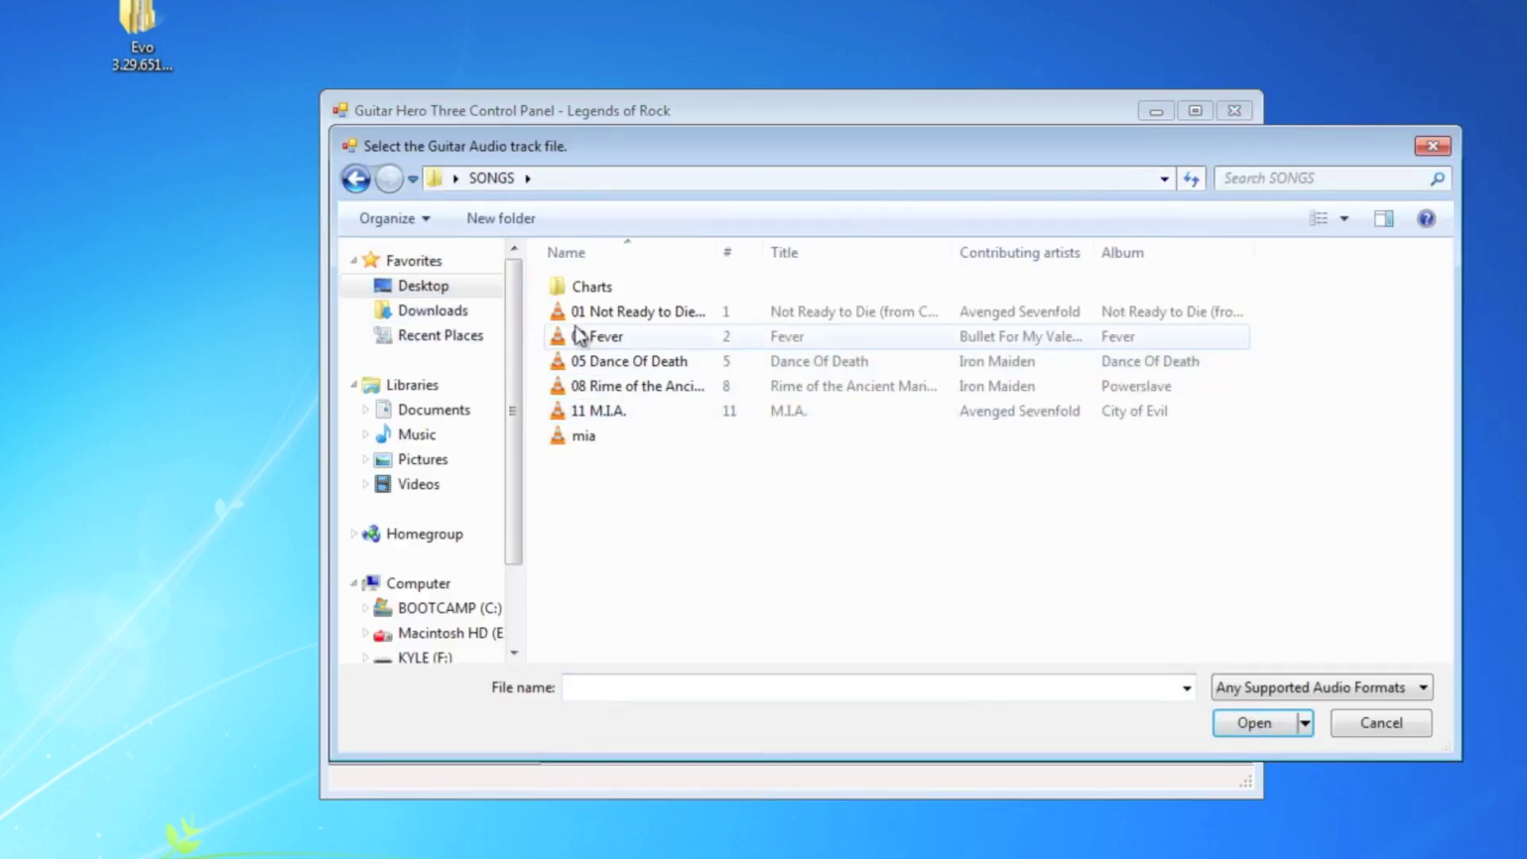
click(586, 335)
click(1254, 722)
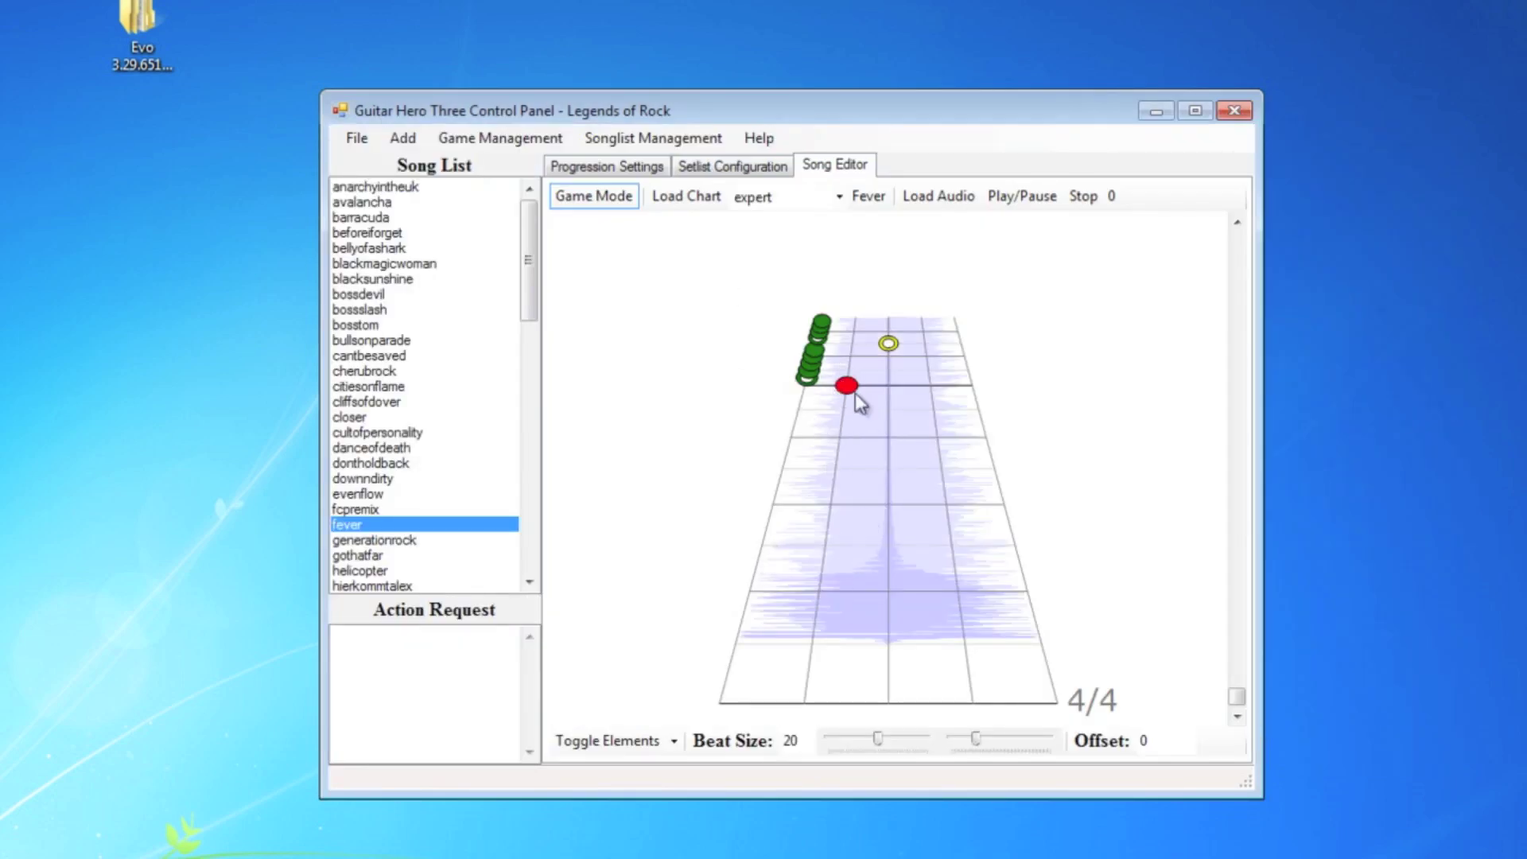
- Set the chart offset in the Song Editor to 1700
click(1143, 741)
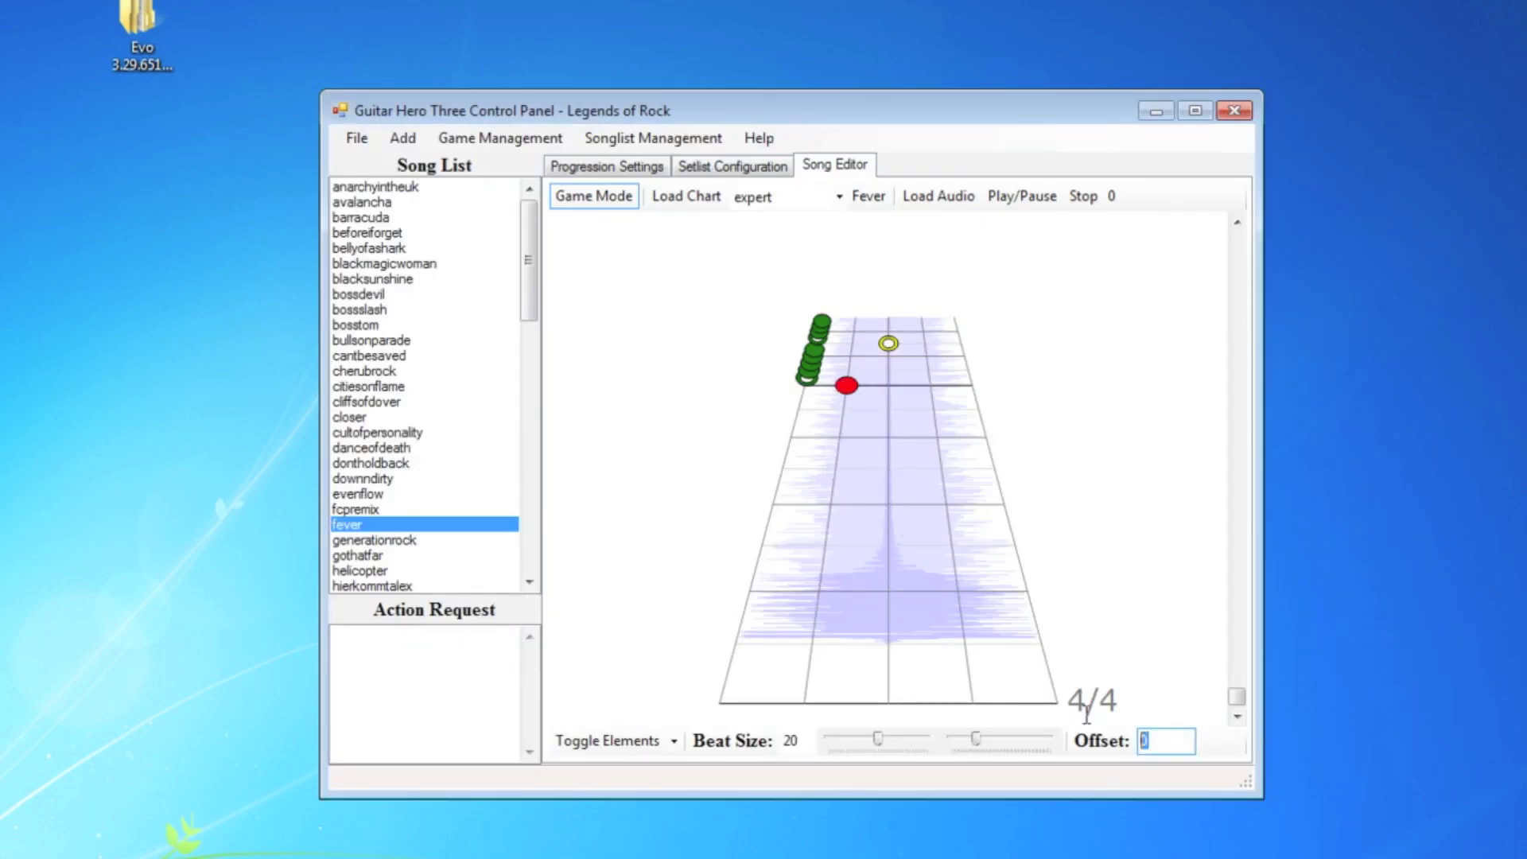
text(1700)
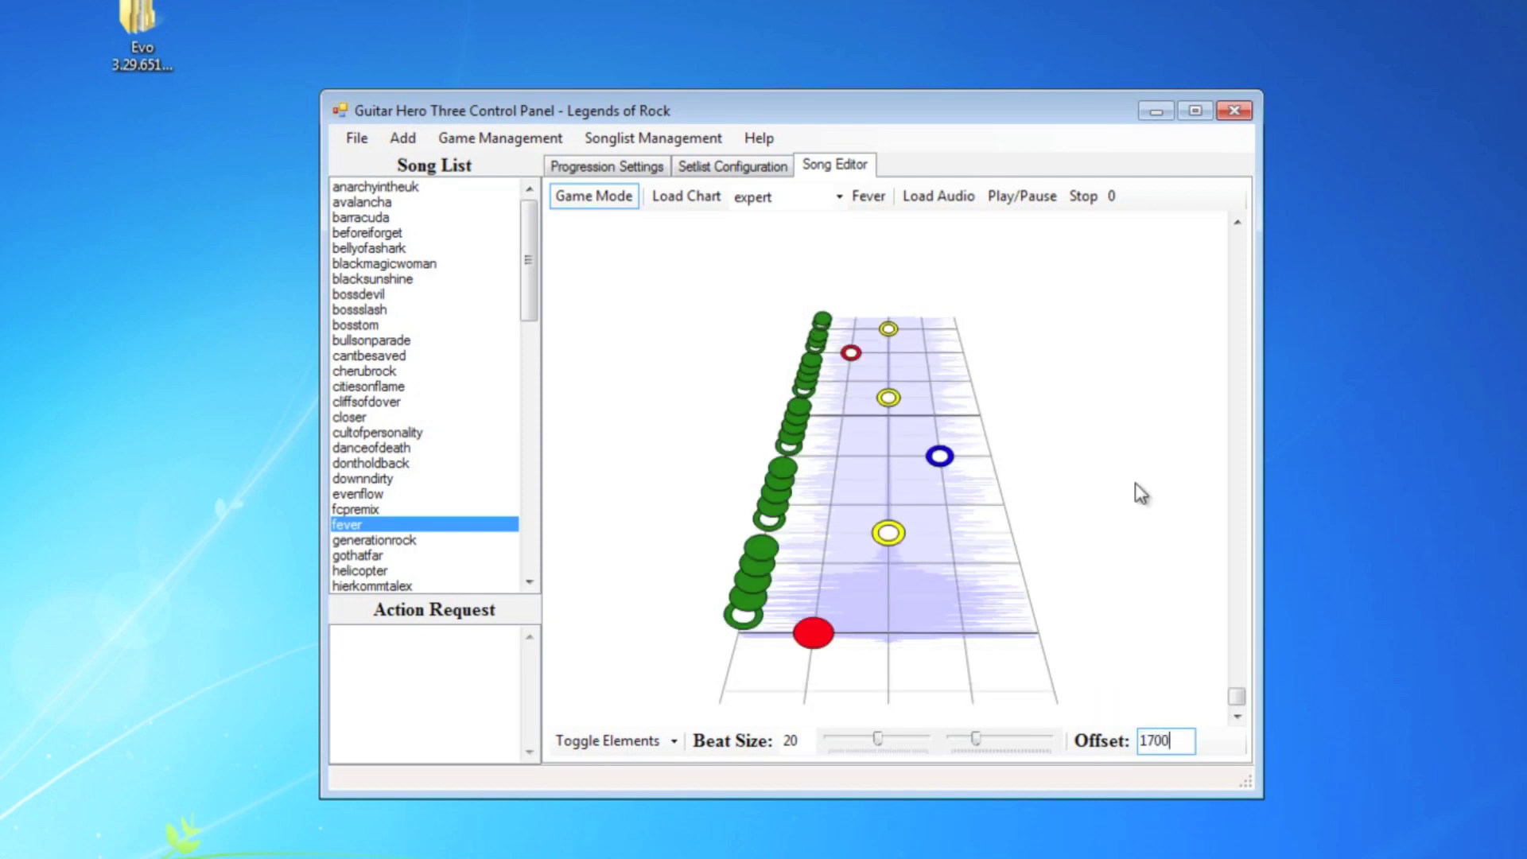
- Try a chart offset of 1100 in the Song Editor, and set the offset back to 1700
key(BackSpace)
key(BackSpace)
key(BackSpace)
key(BackSpace)
text(11)
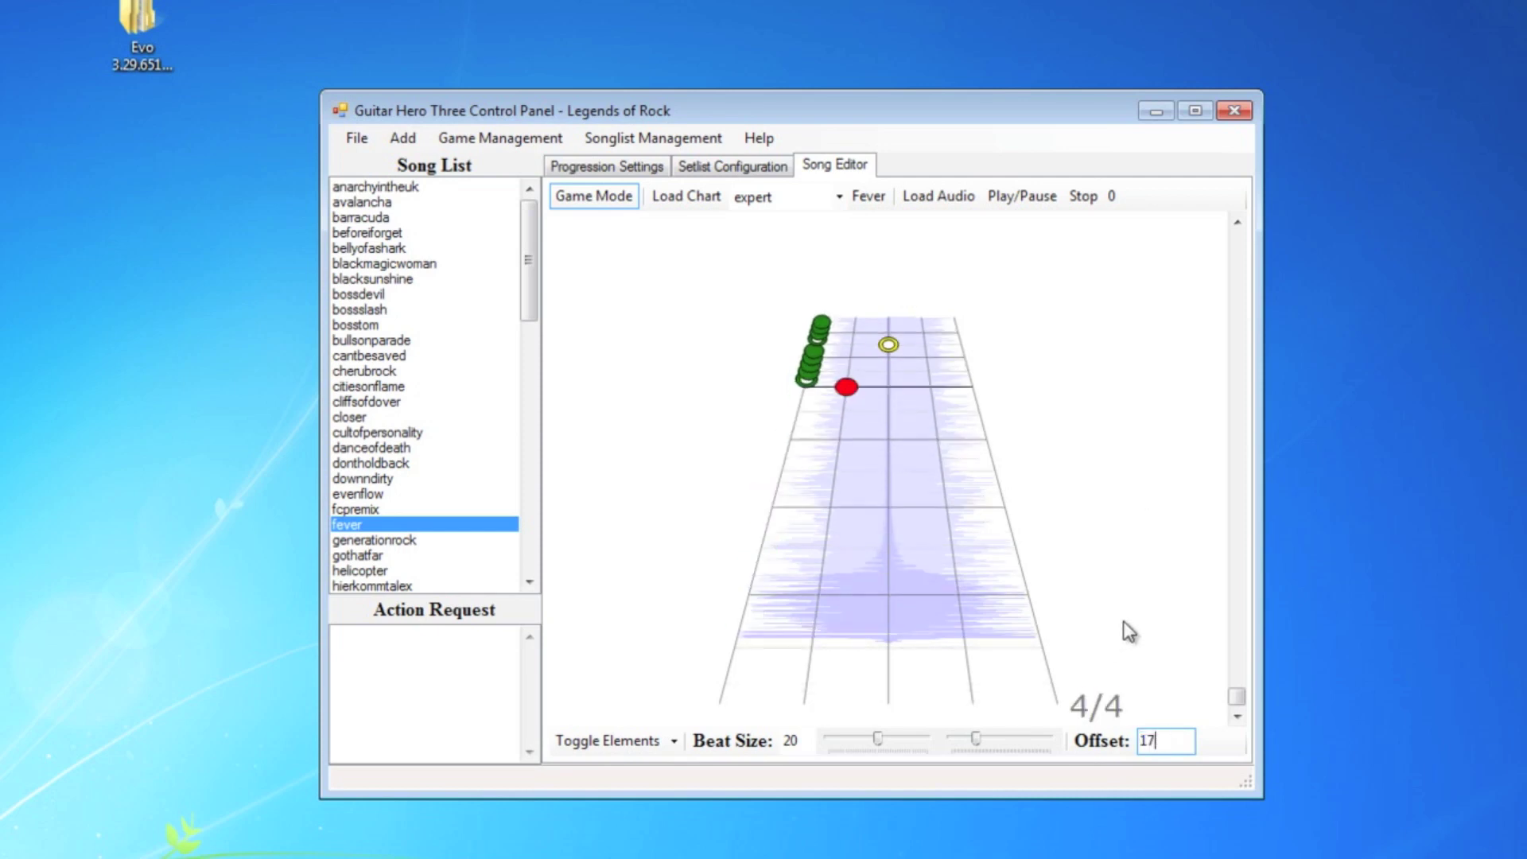
text(00)
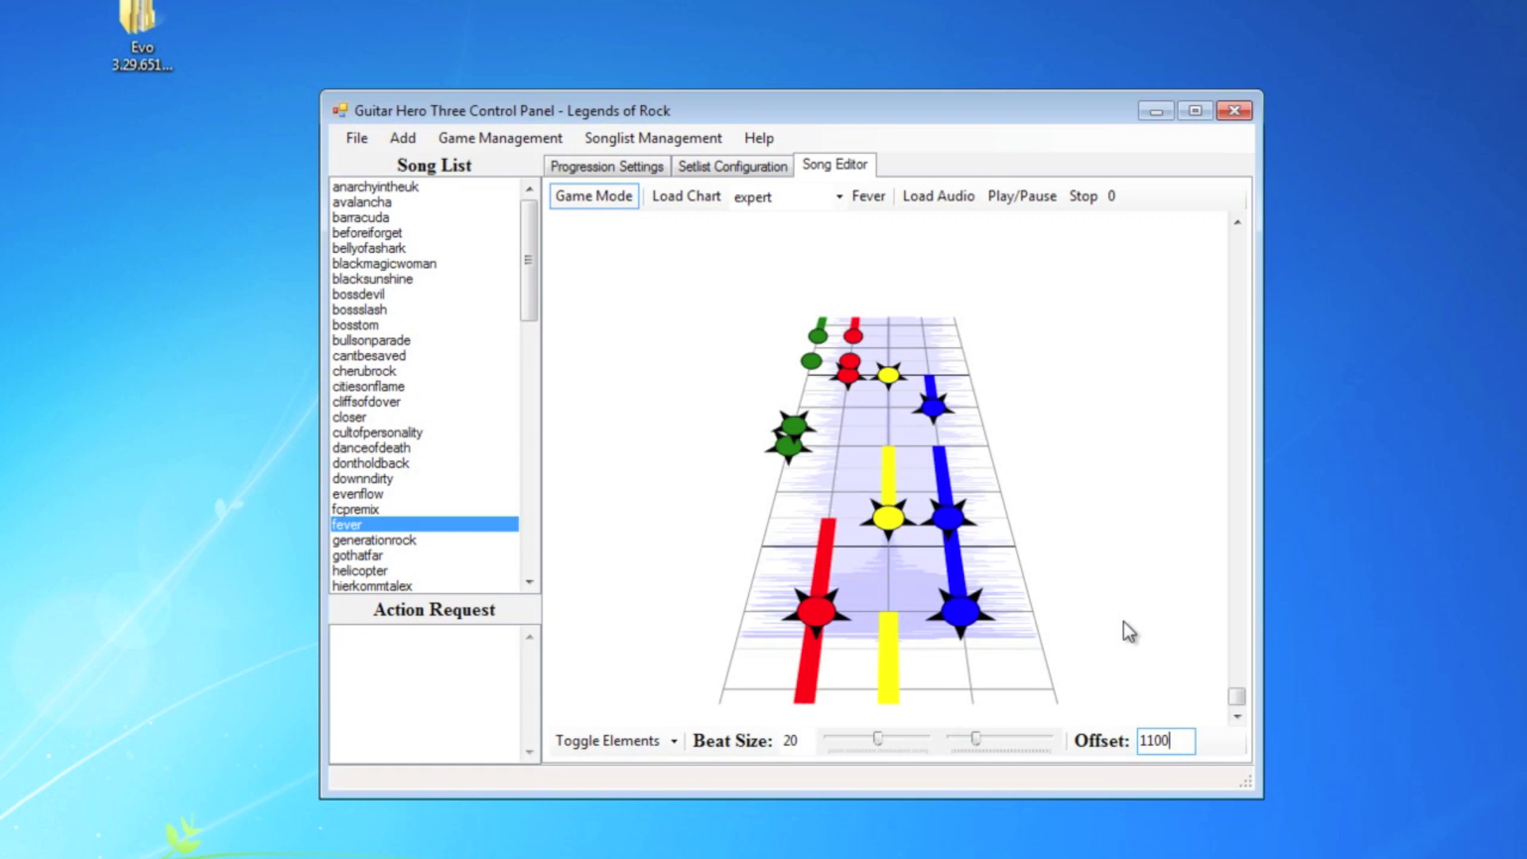
key(BackSpace)
key(BackSpace)
key(BackSpace)
key(BackSpace)
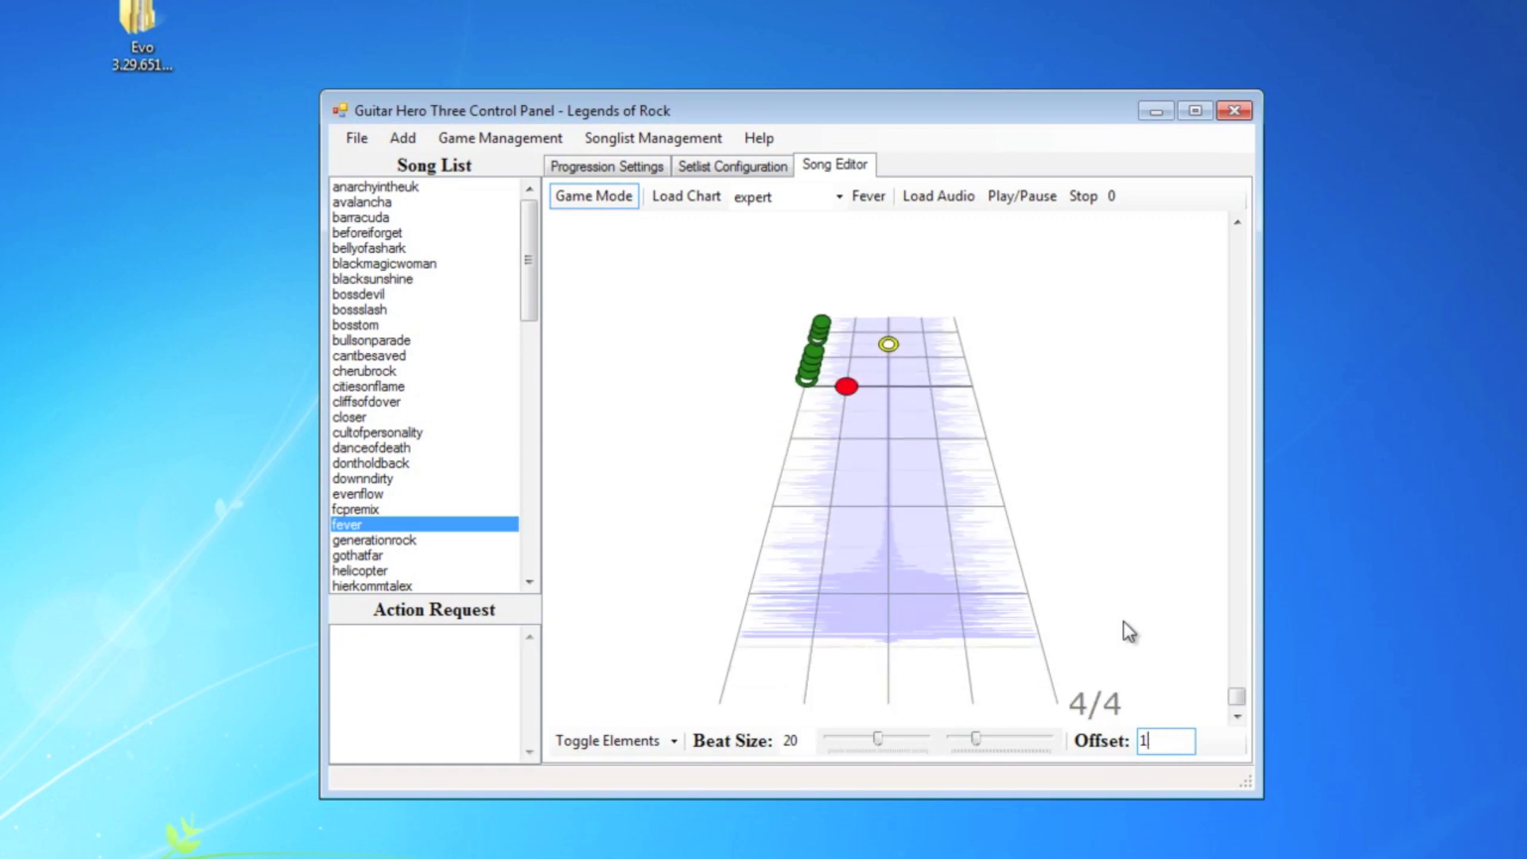
text(1700)
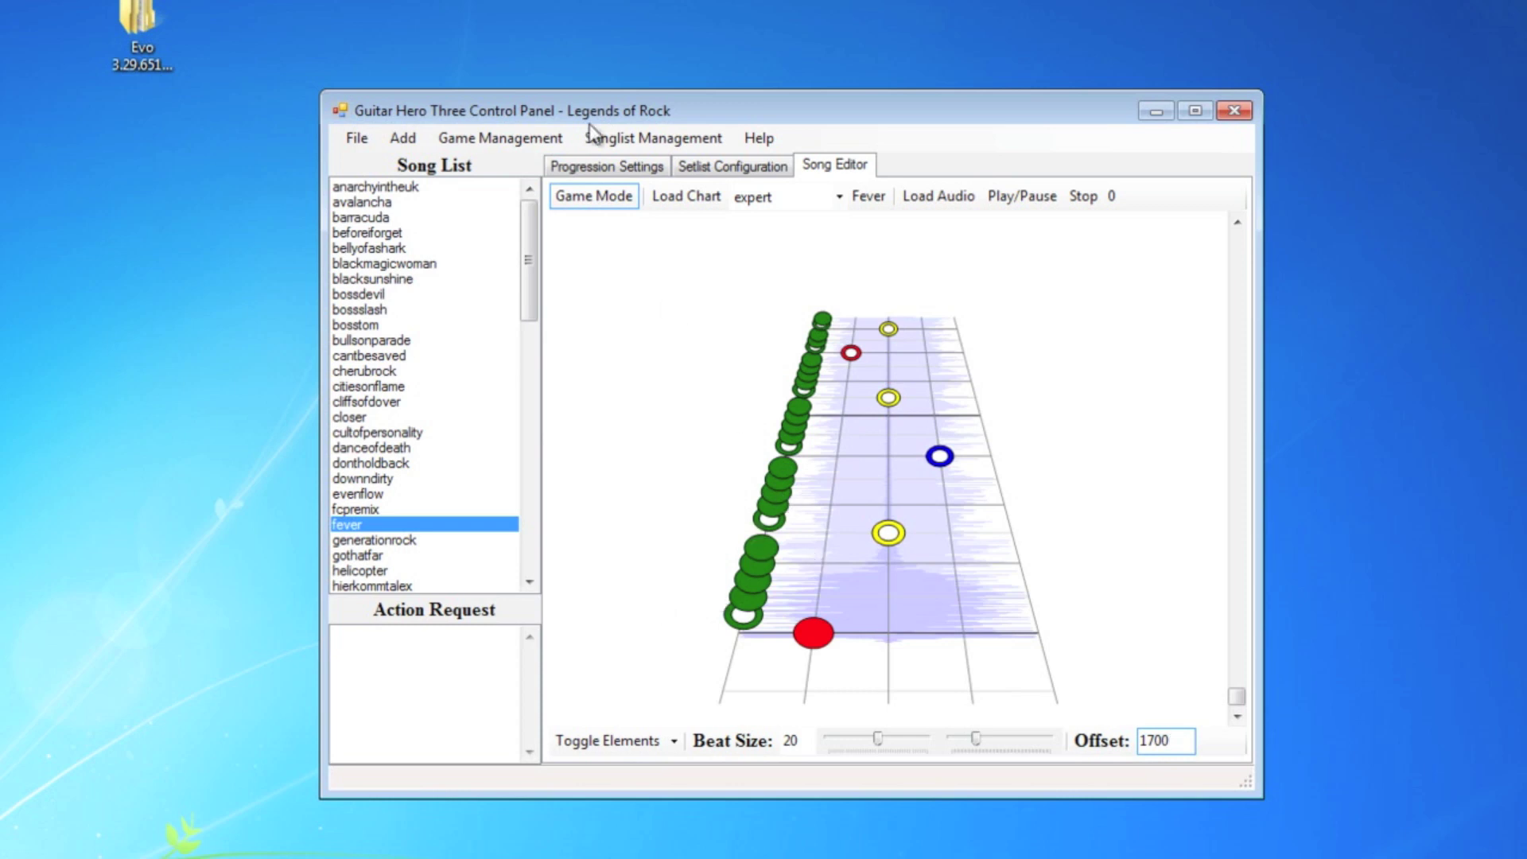
- Open the song properties of "fever", select the offset value, and apply the properties
click(364, 512)
click(367, 525)
click(624, 150)
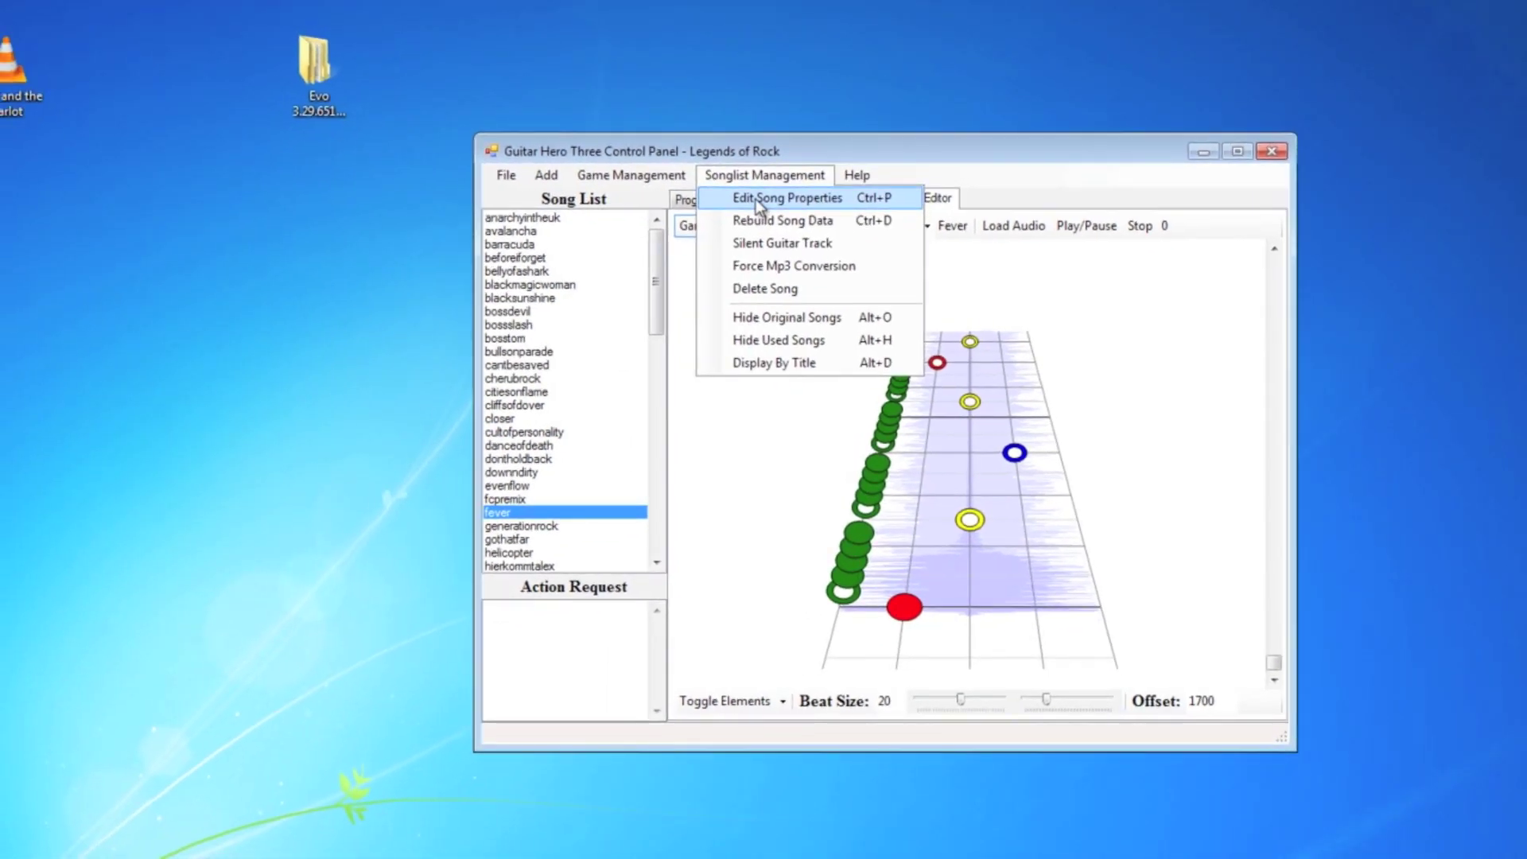
click(644, 165)
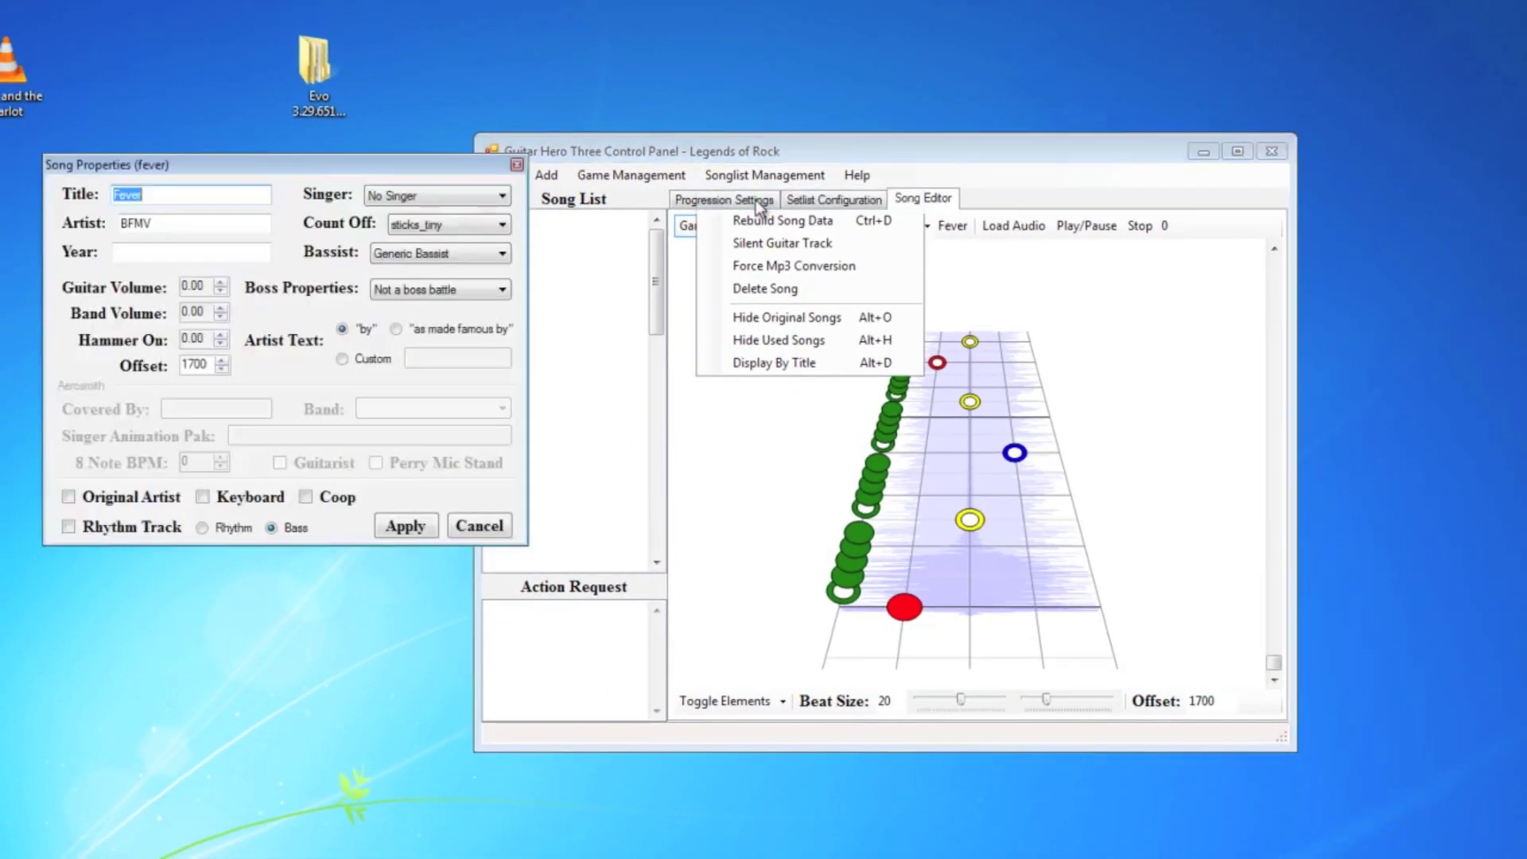
drag(209, 365, 101, 367)
click(206, 364)
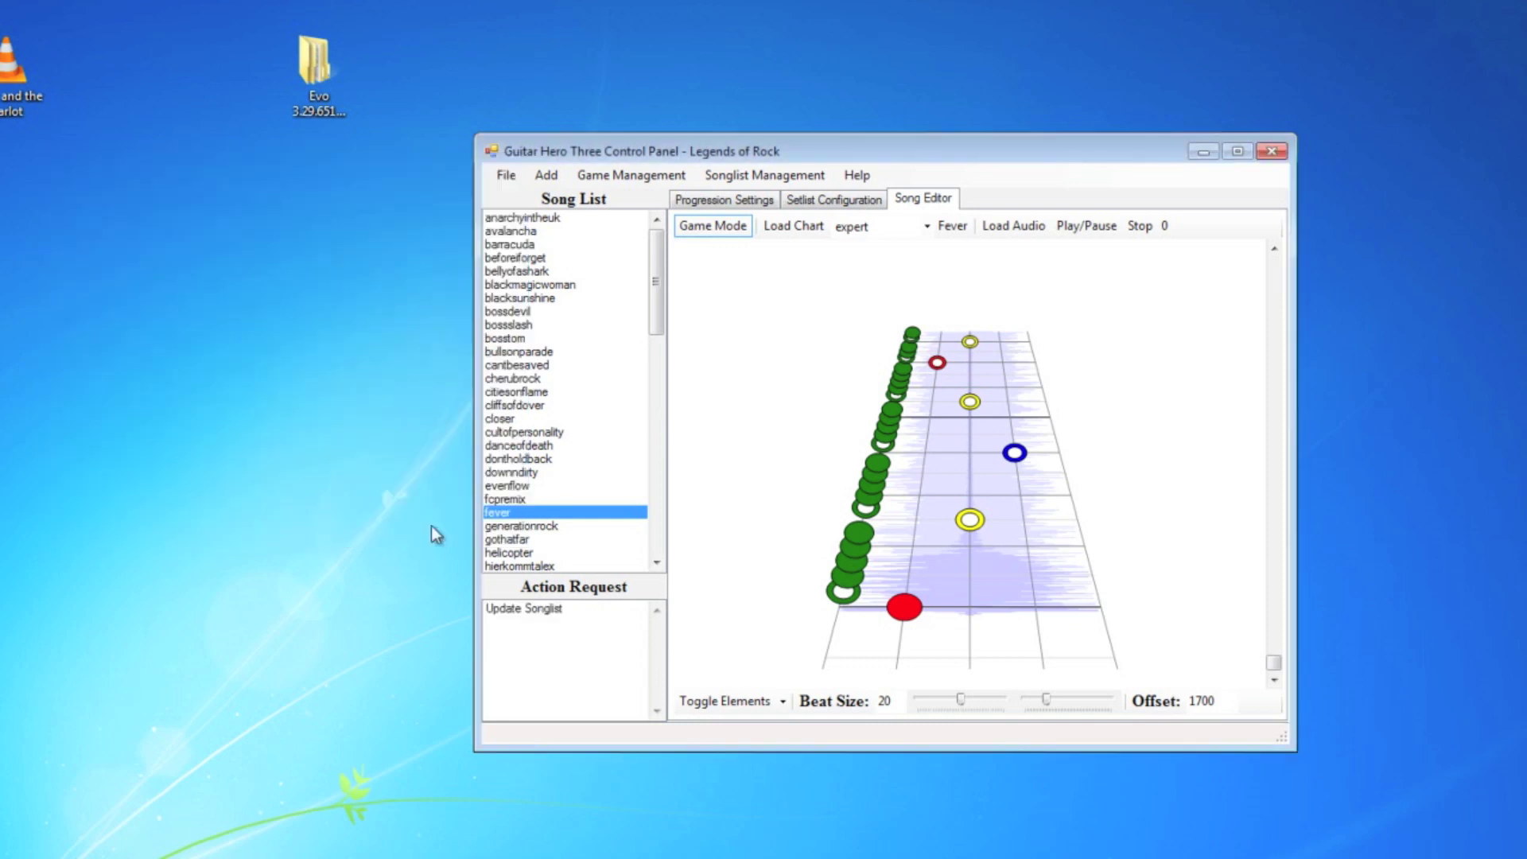
click(431, 528)
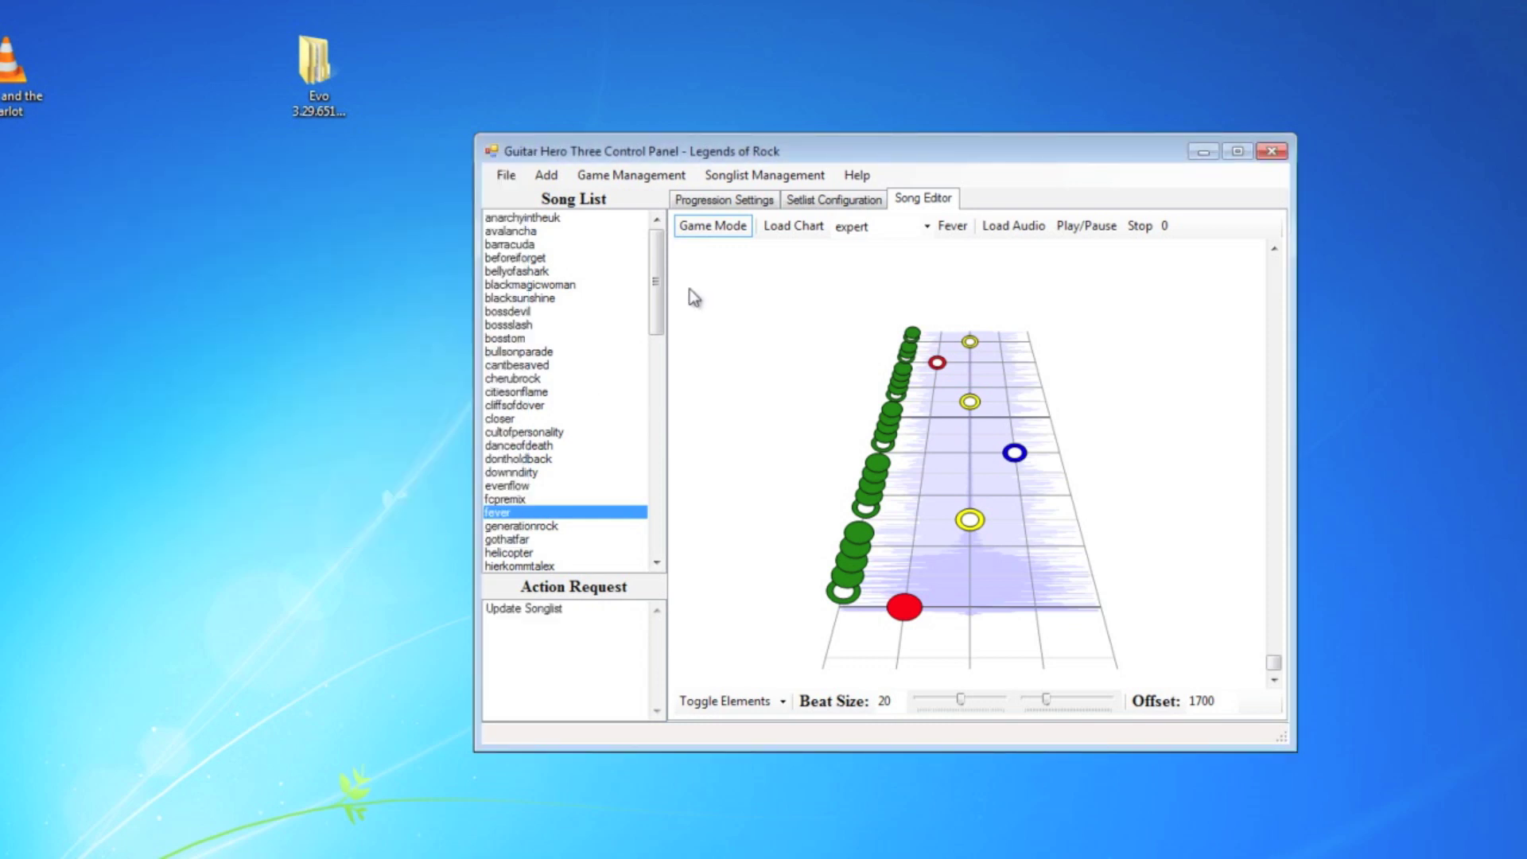
- Execute the queued songlist update, and close Guitar Hero Three Control Panel
click(509, 177)
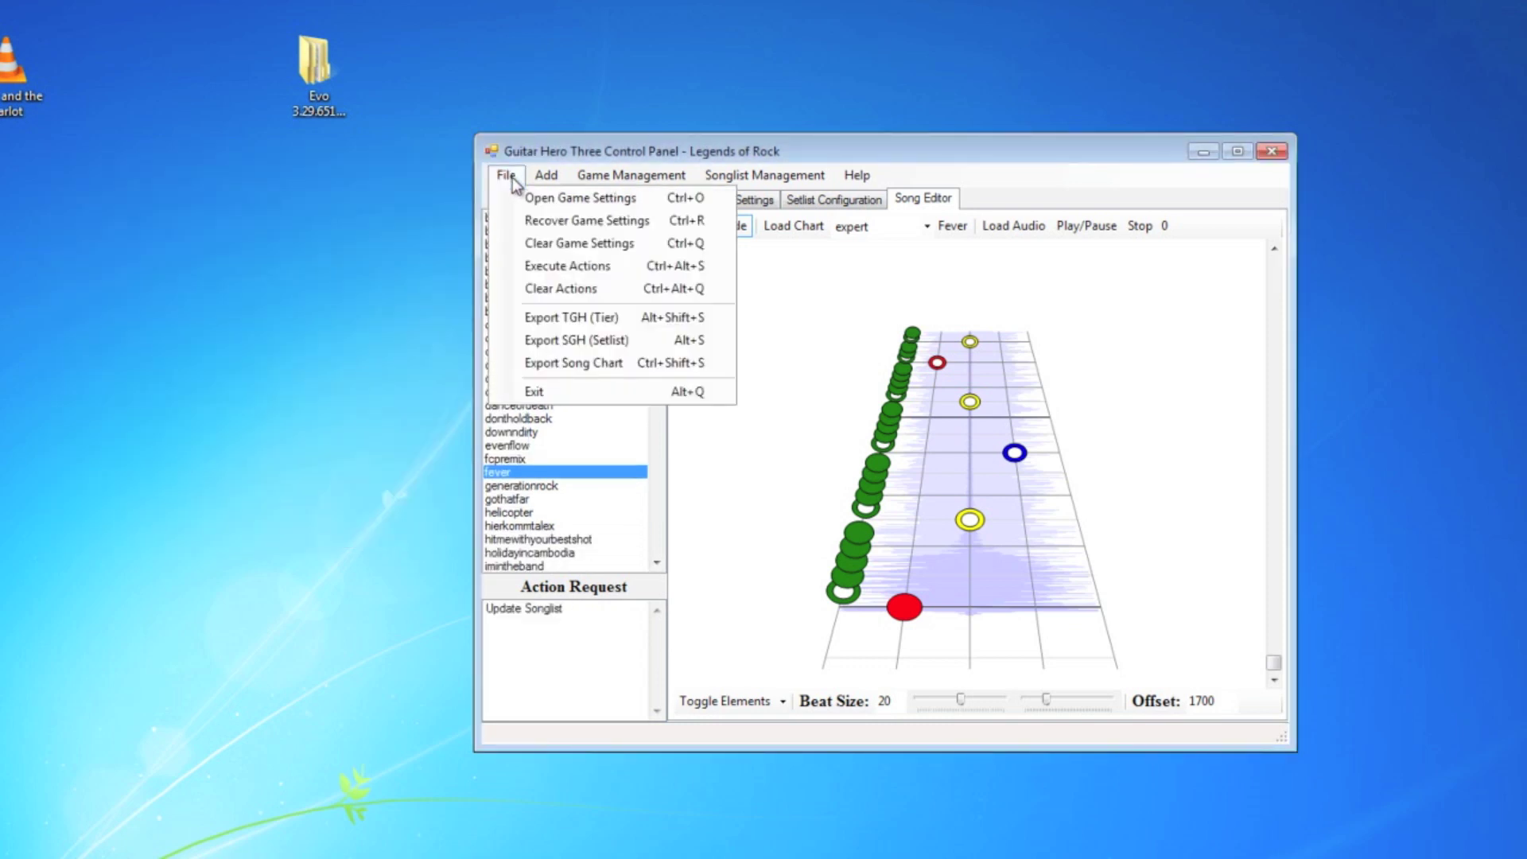
click(596, 266)
click(813, 532)
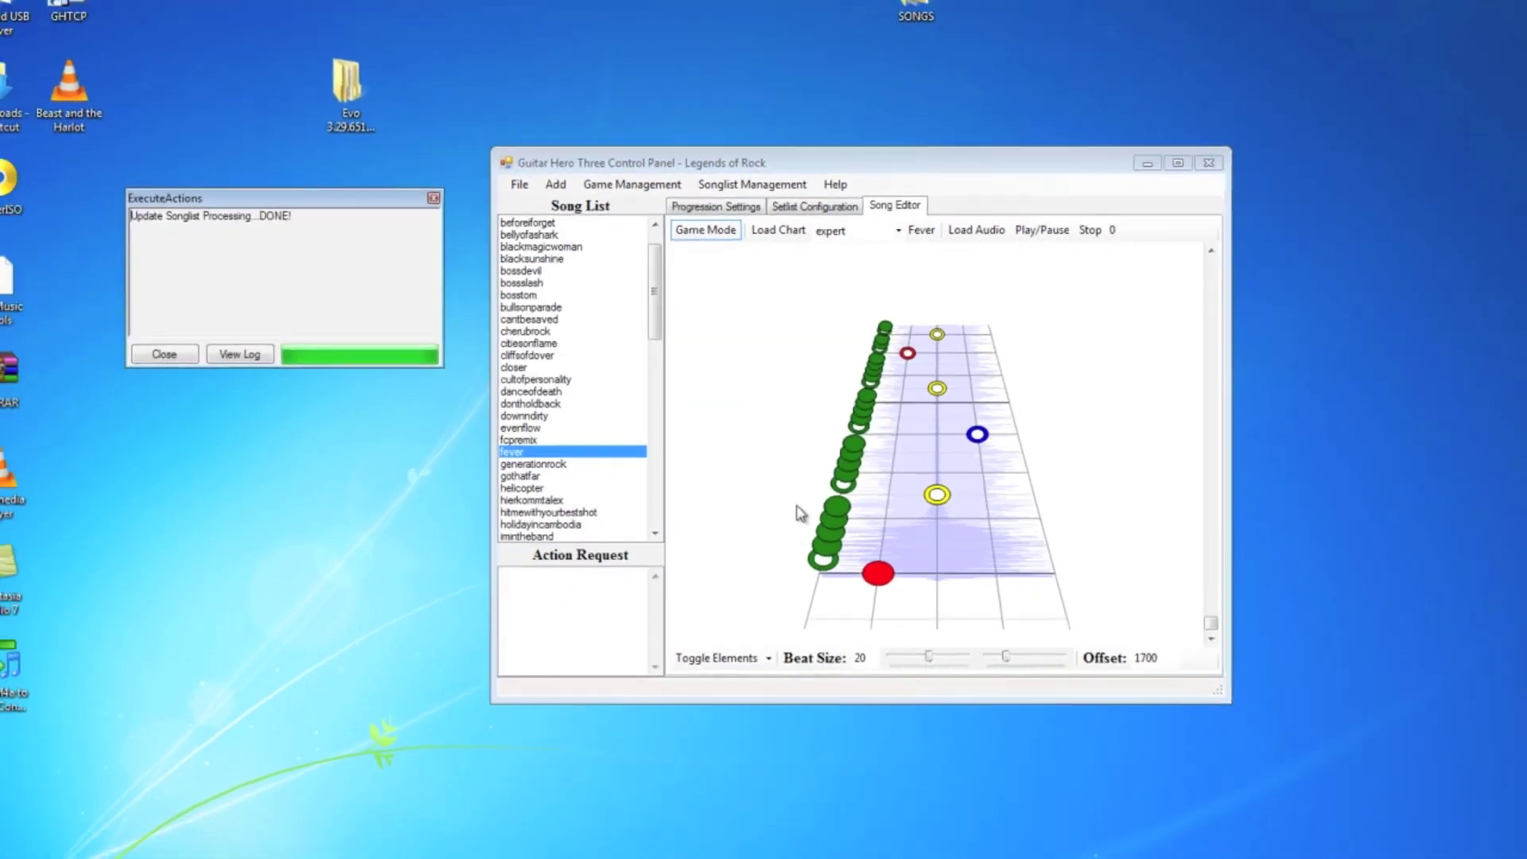
click(129, 365)
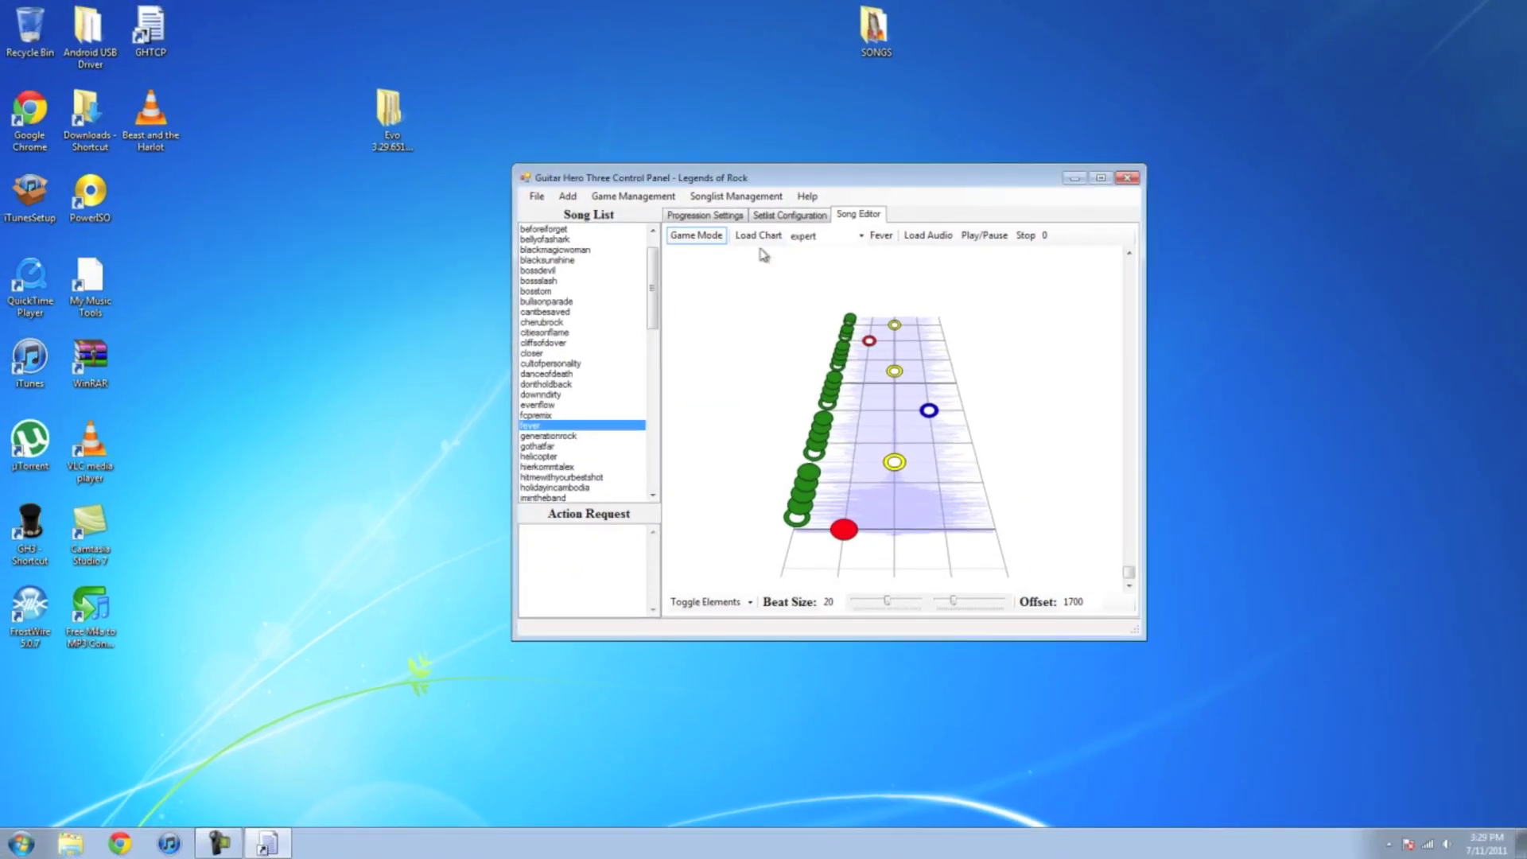
click(1127, 177)
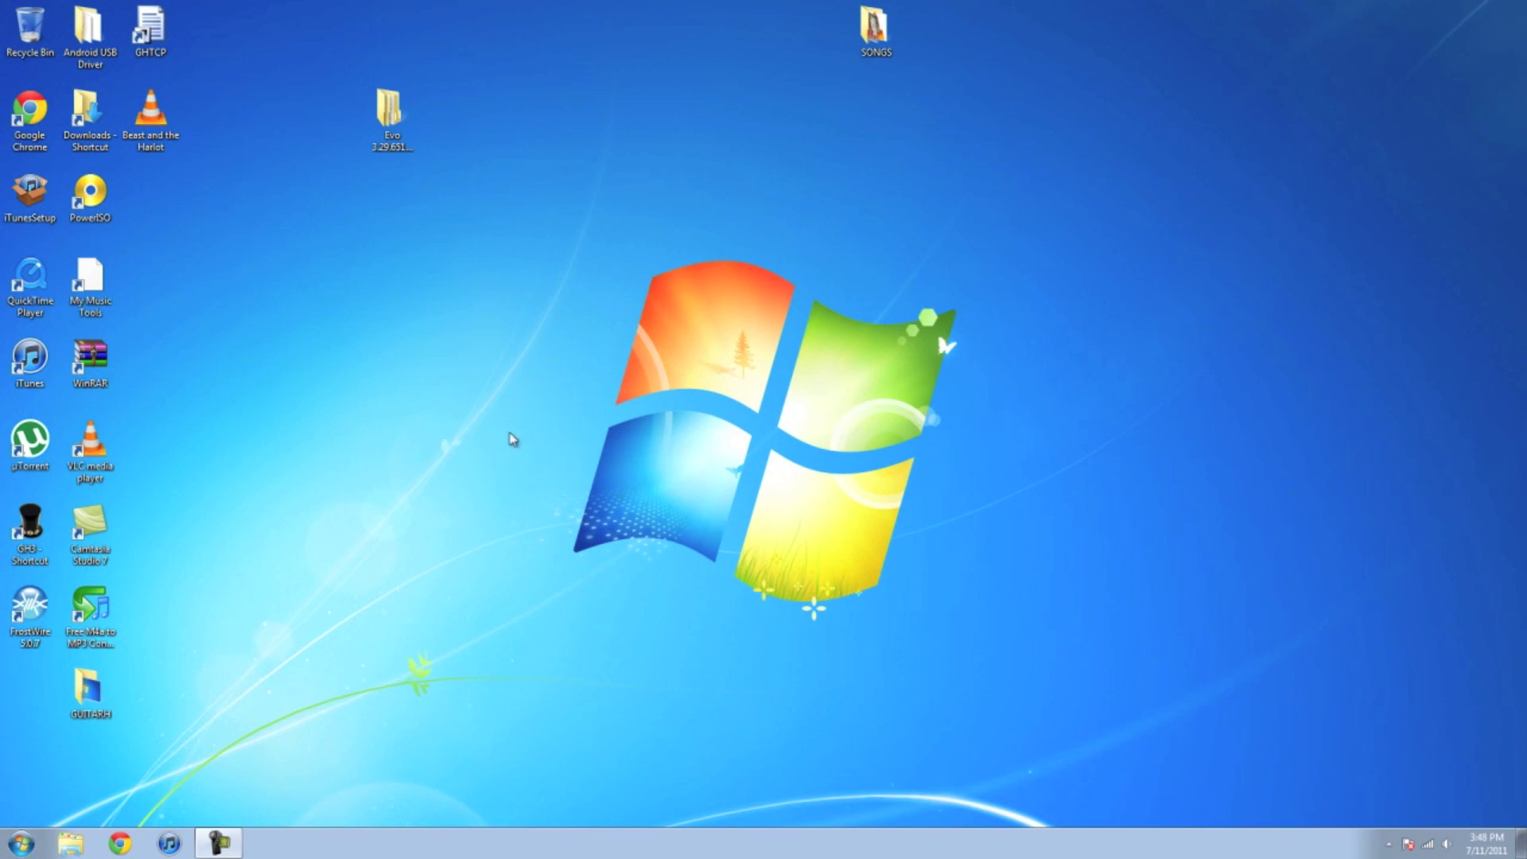
drag(498, 231, 1138, 598)
drag(447, 229, 1116, 652)
drag(445, 235, 1064, 659)
drag(367, 214, 1209, 688)
- Switch to Windows Explorer, open Program Files\Aspyr\Guitar Hero III\DATA on the BOOTCAMP (C:) drive, and select the MUSIC folder
click(82, 846)
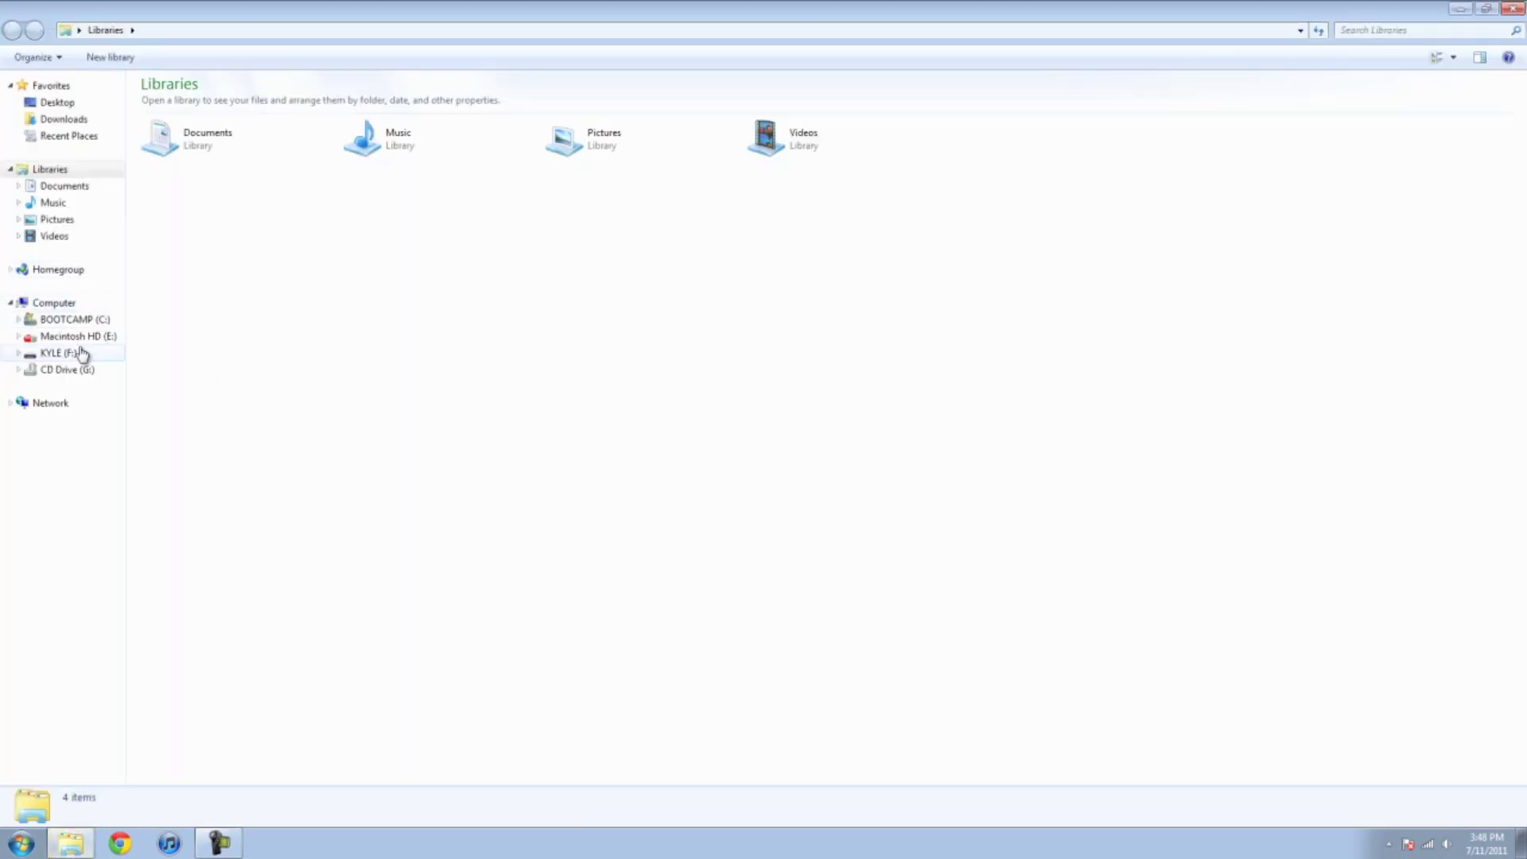
click(68, 369)
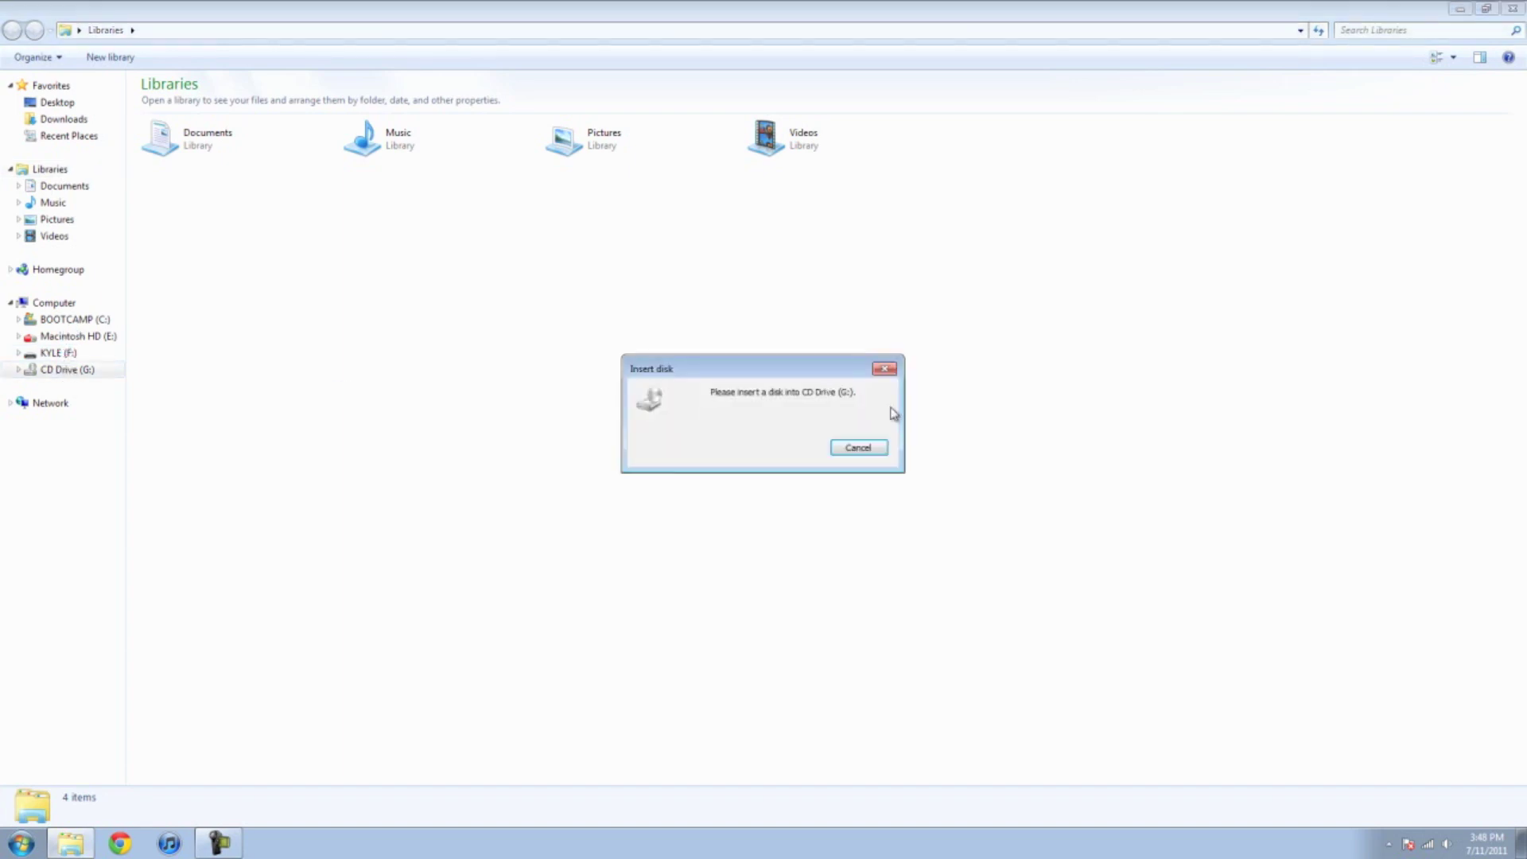
click(879, 444)
click(89, 321)
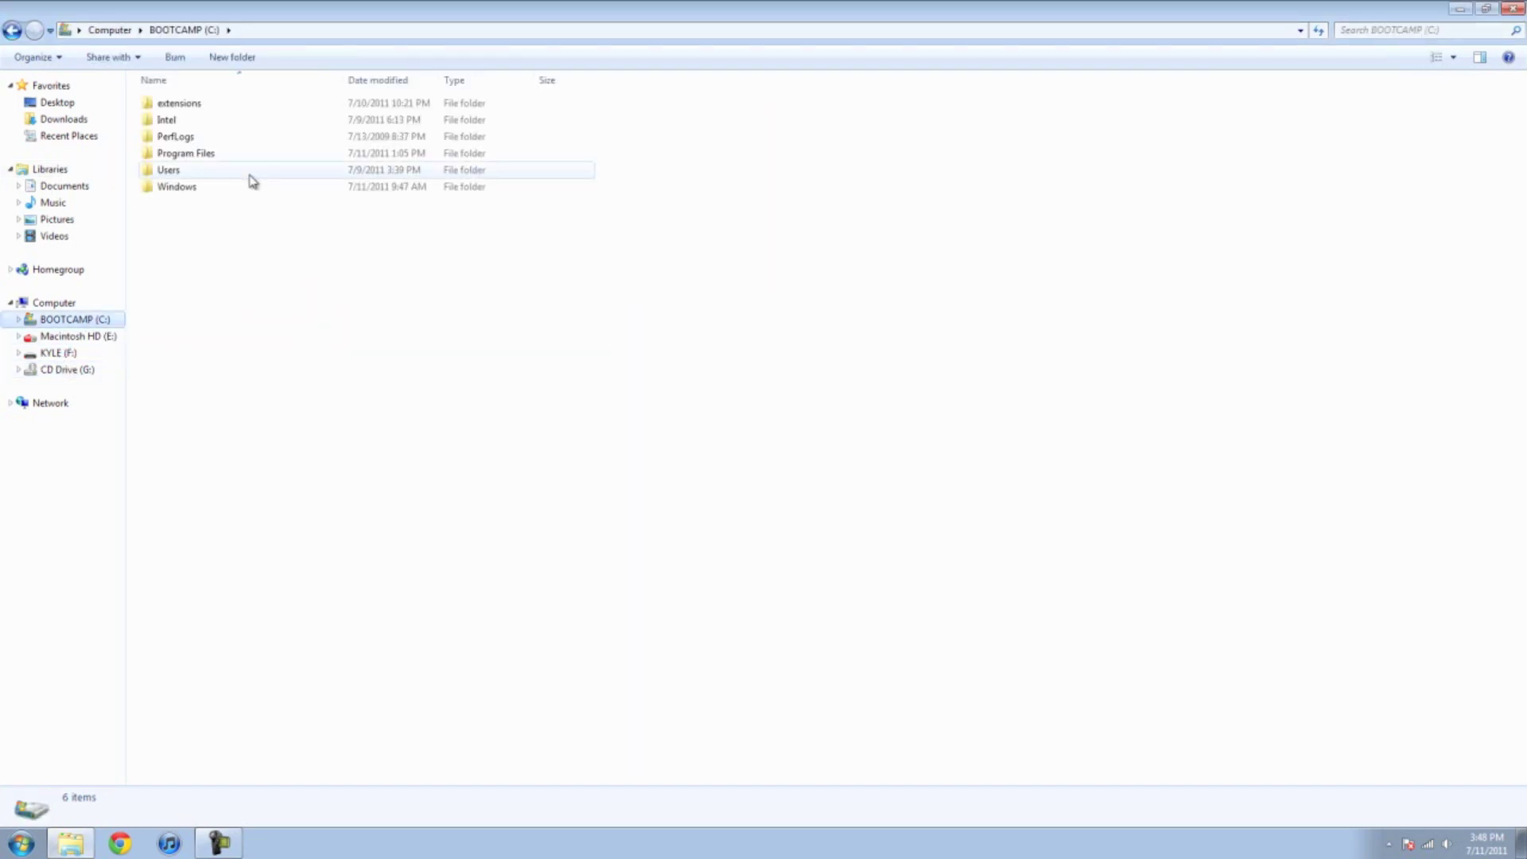
double_click(208, 155)
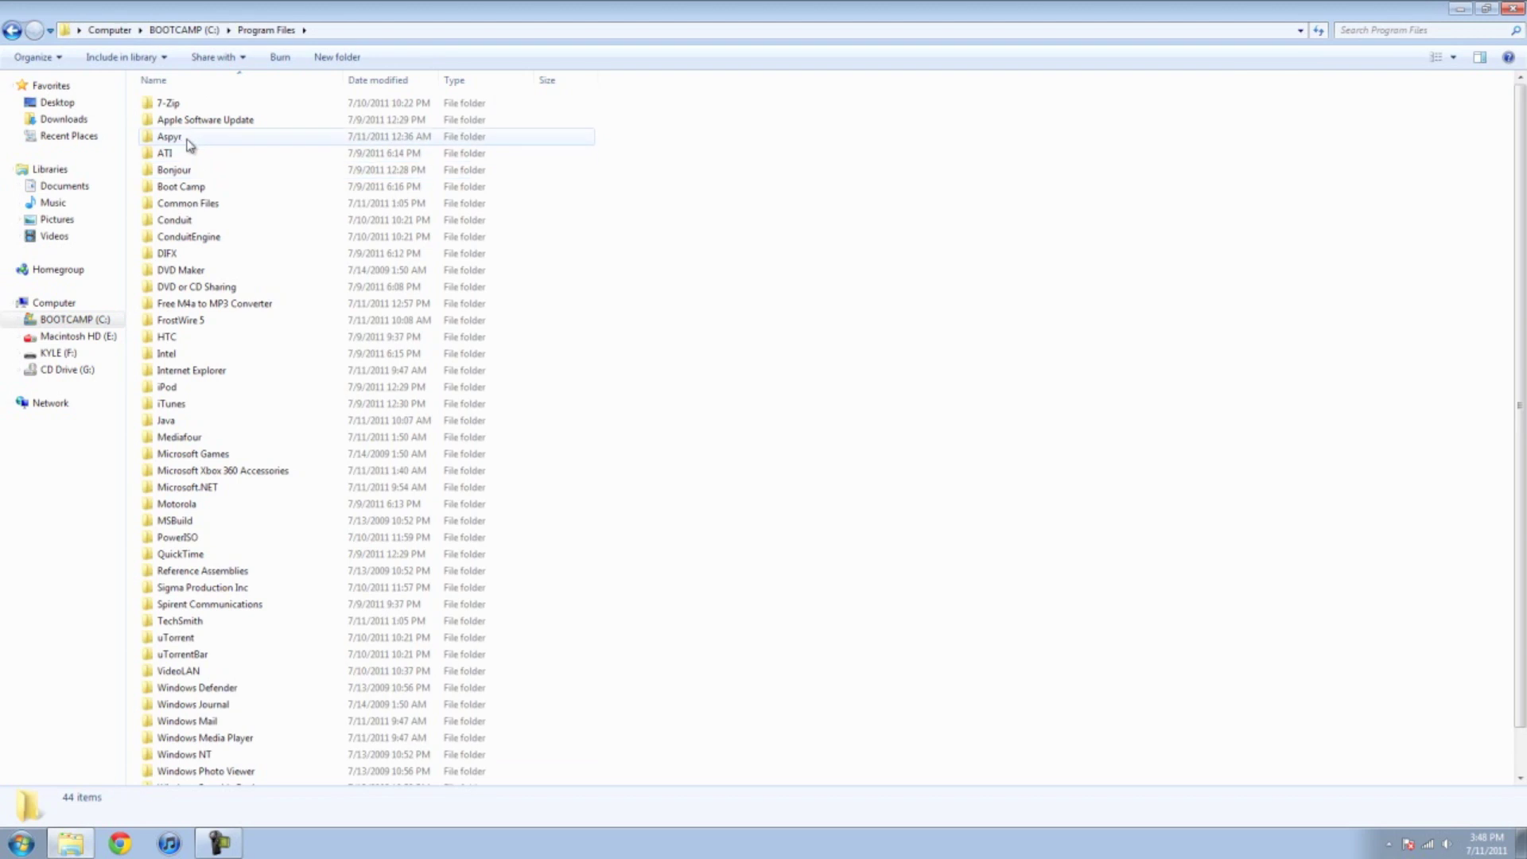
double_click(181, 139)
double_click(185, 104)
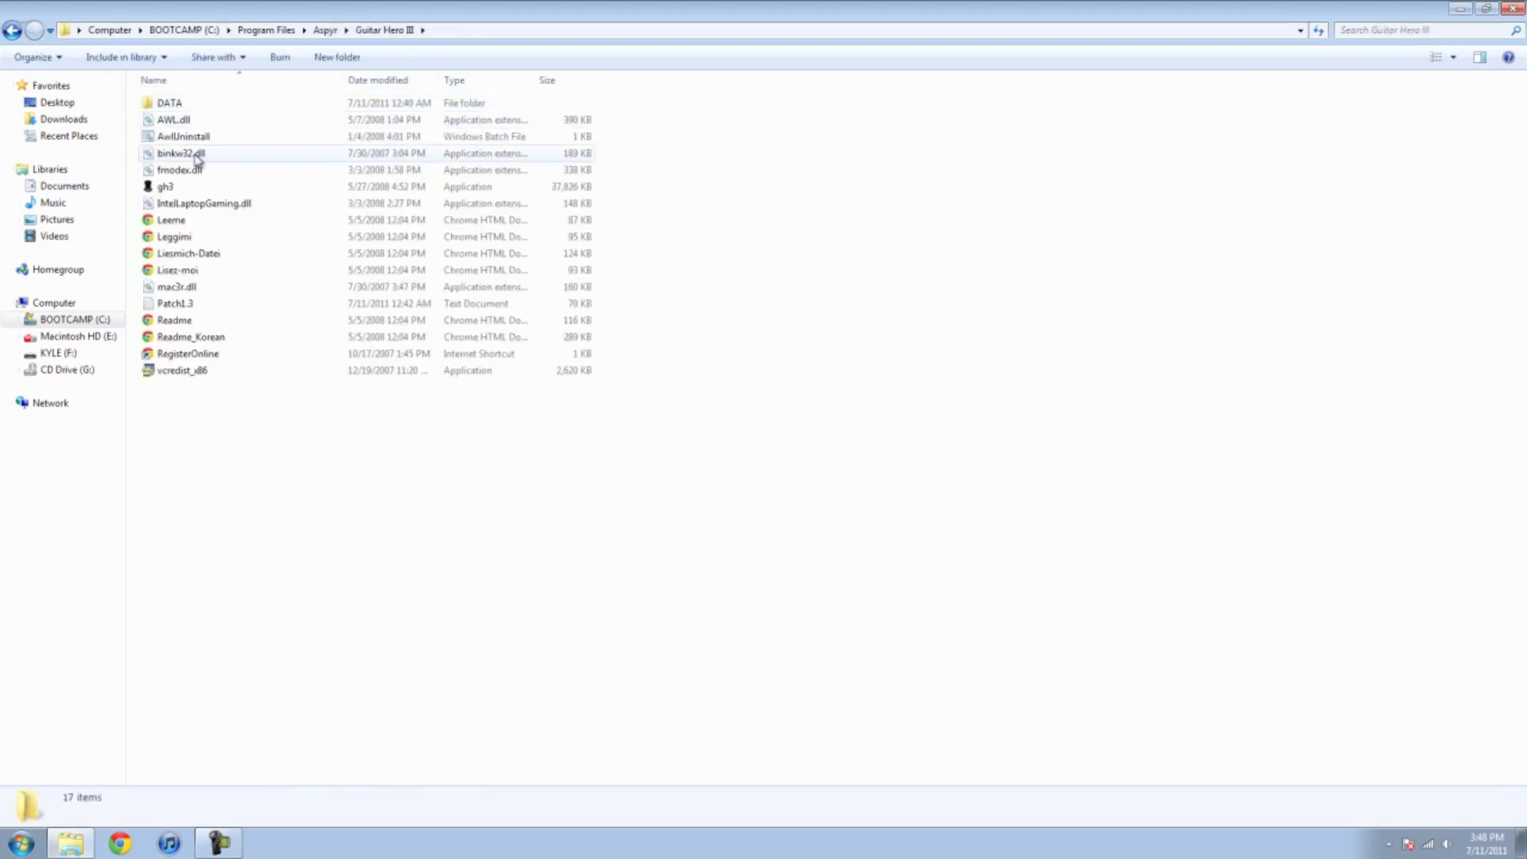
double_click(195, 105)
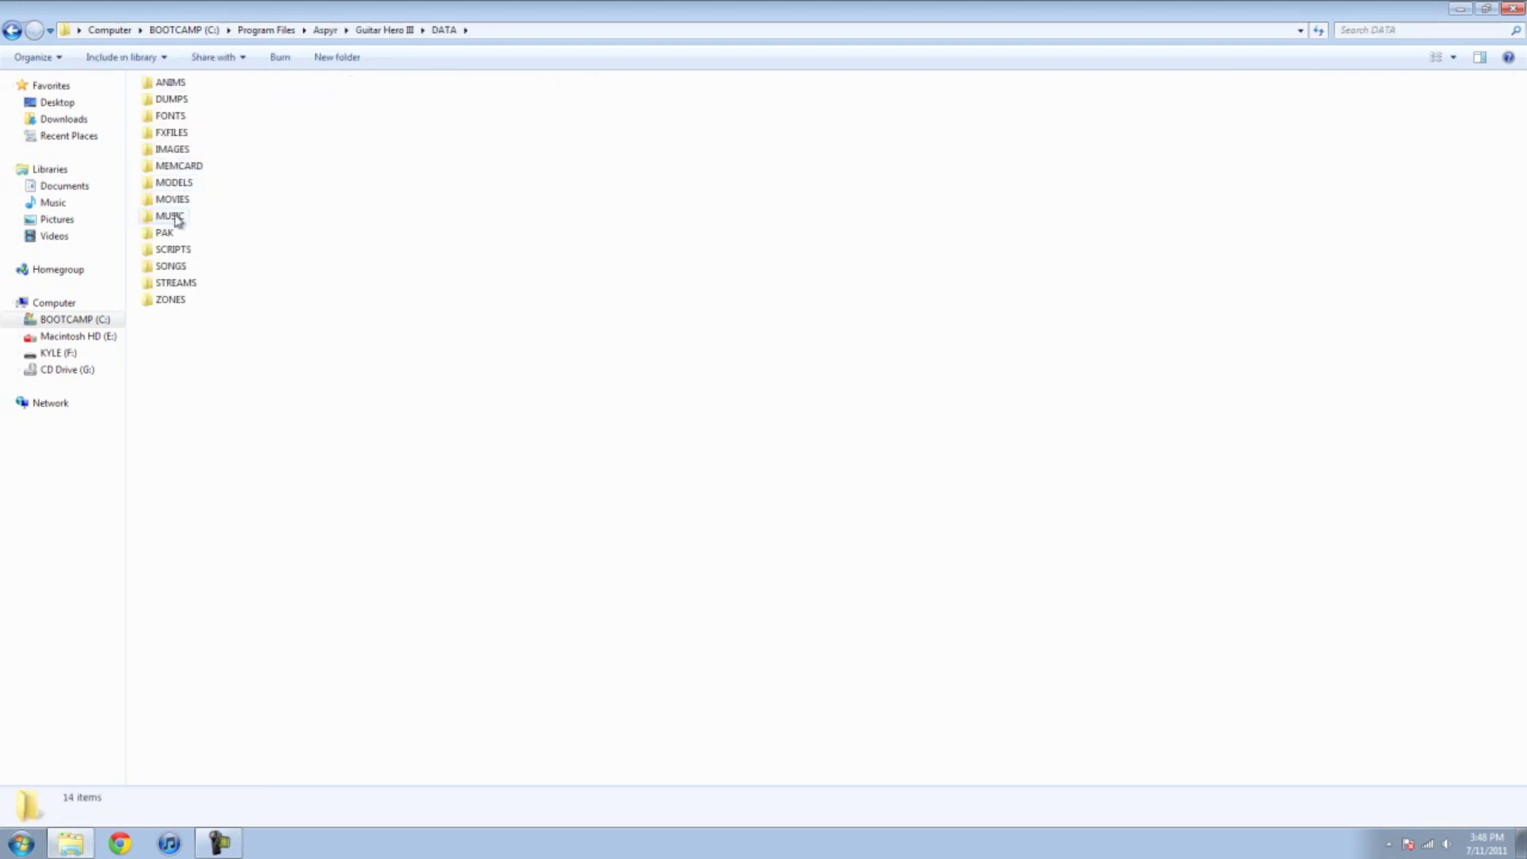
click(178, 221)
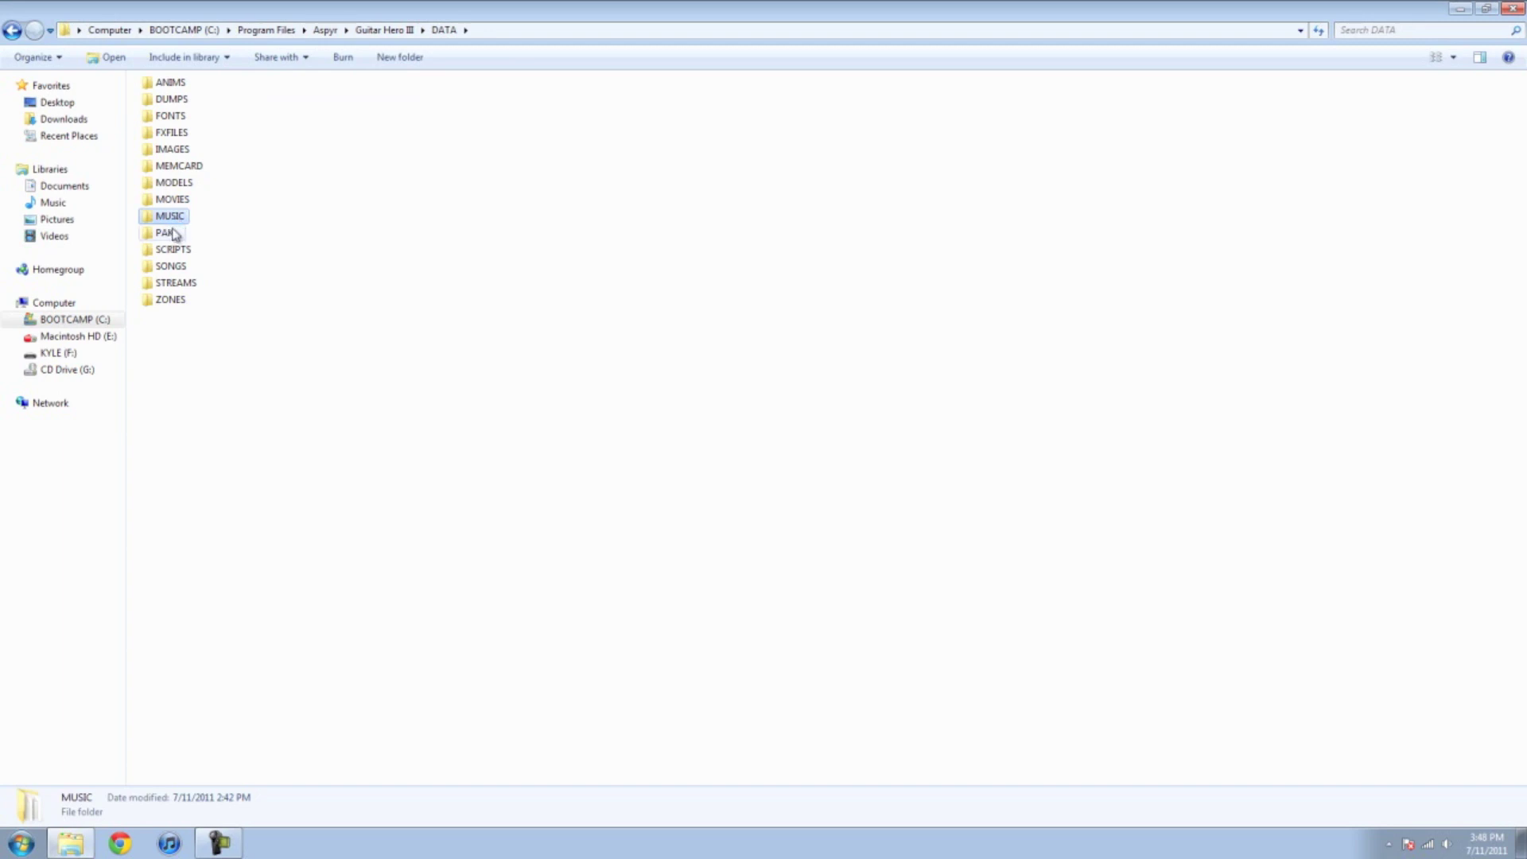
- Add the PAK and SONGS folders to the selection alongside MUSIC in the game's DATA folder
ctrl+click(166, 234)
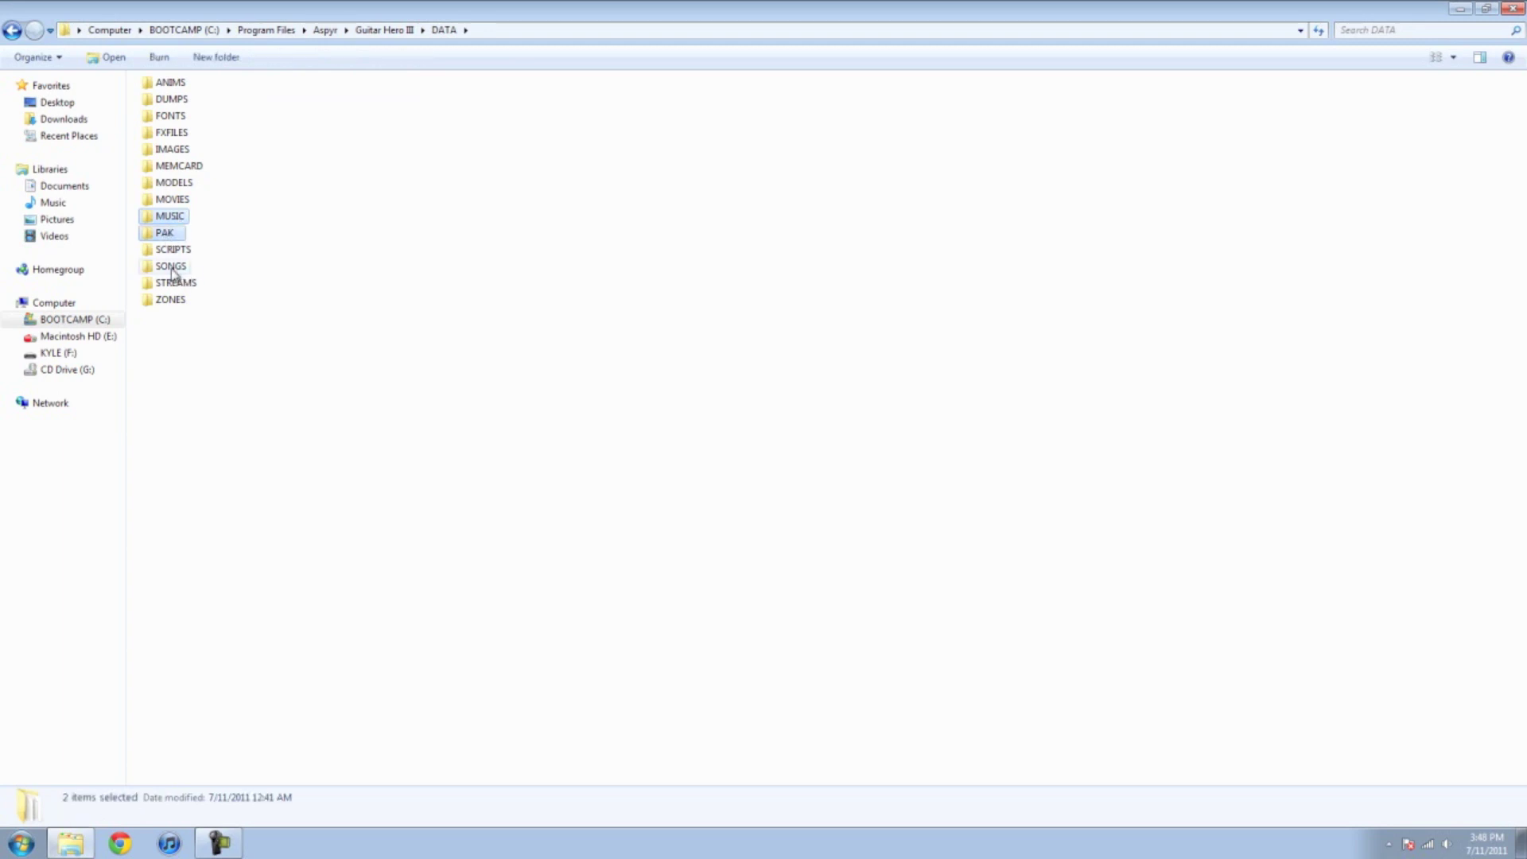
ctrl+click(172, 268)
- Open Applications\Guitar Hero III\Guitar Hero III Data\GH3\Data on the Macintosh HD (E:) drive
click(74, 336)
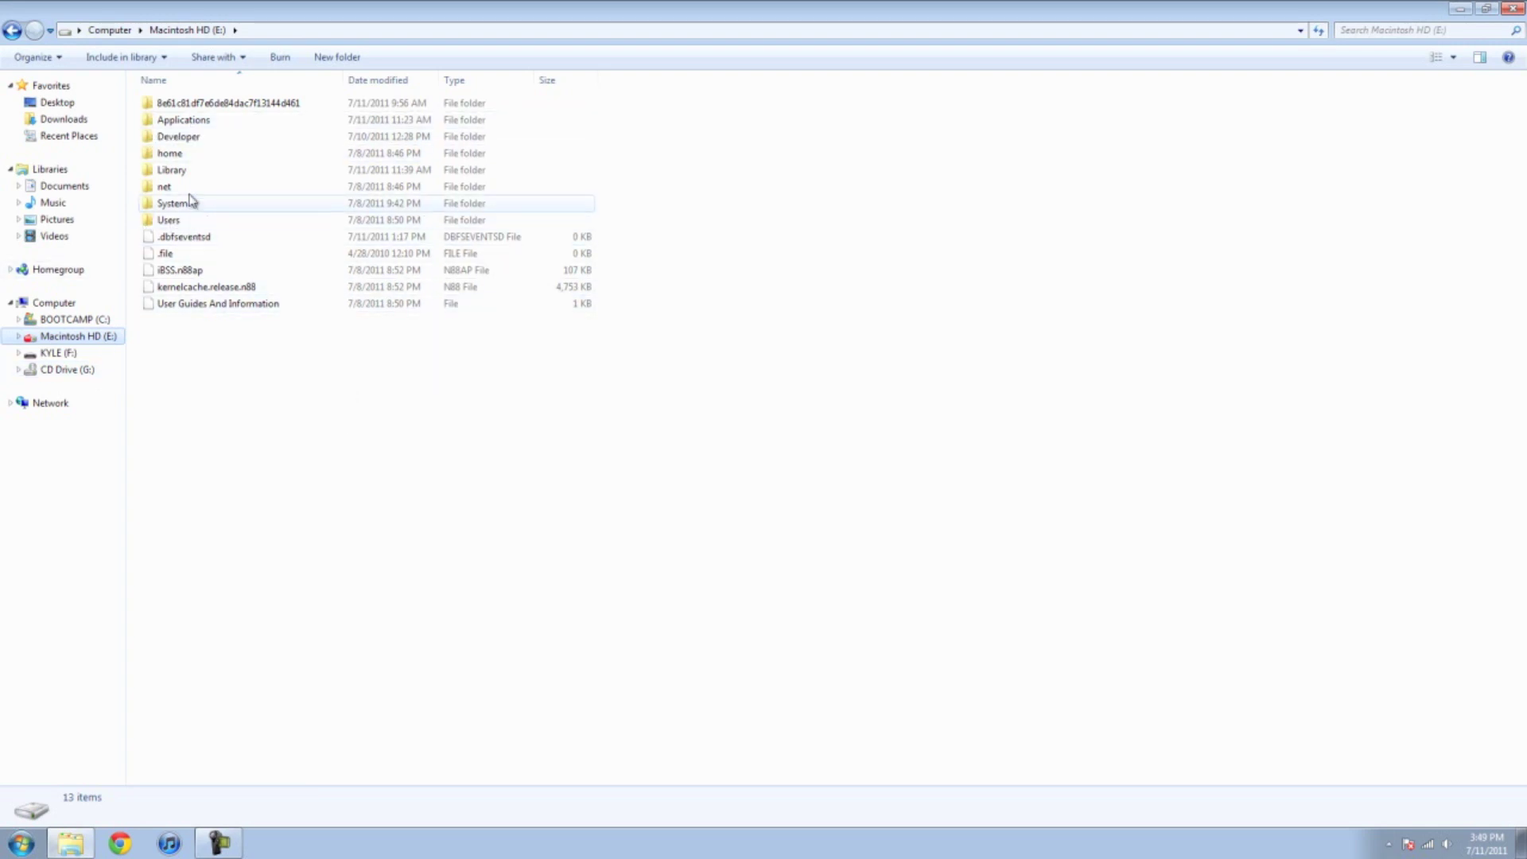
double_click(198, 120)
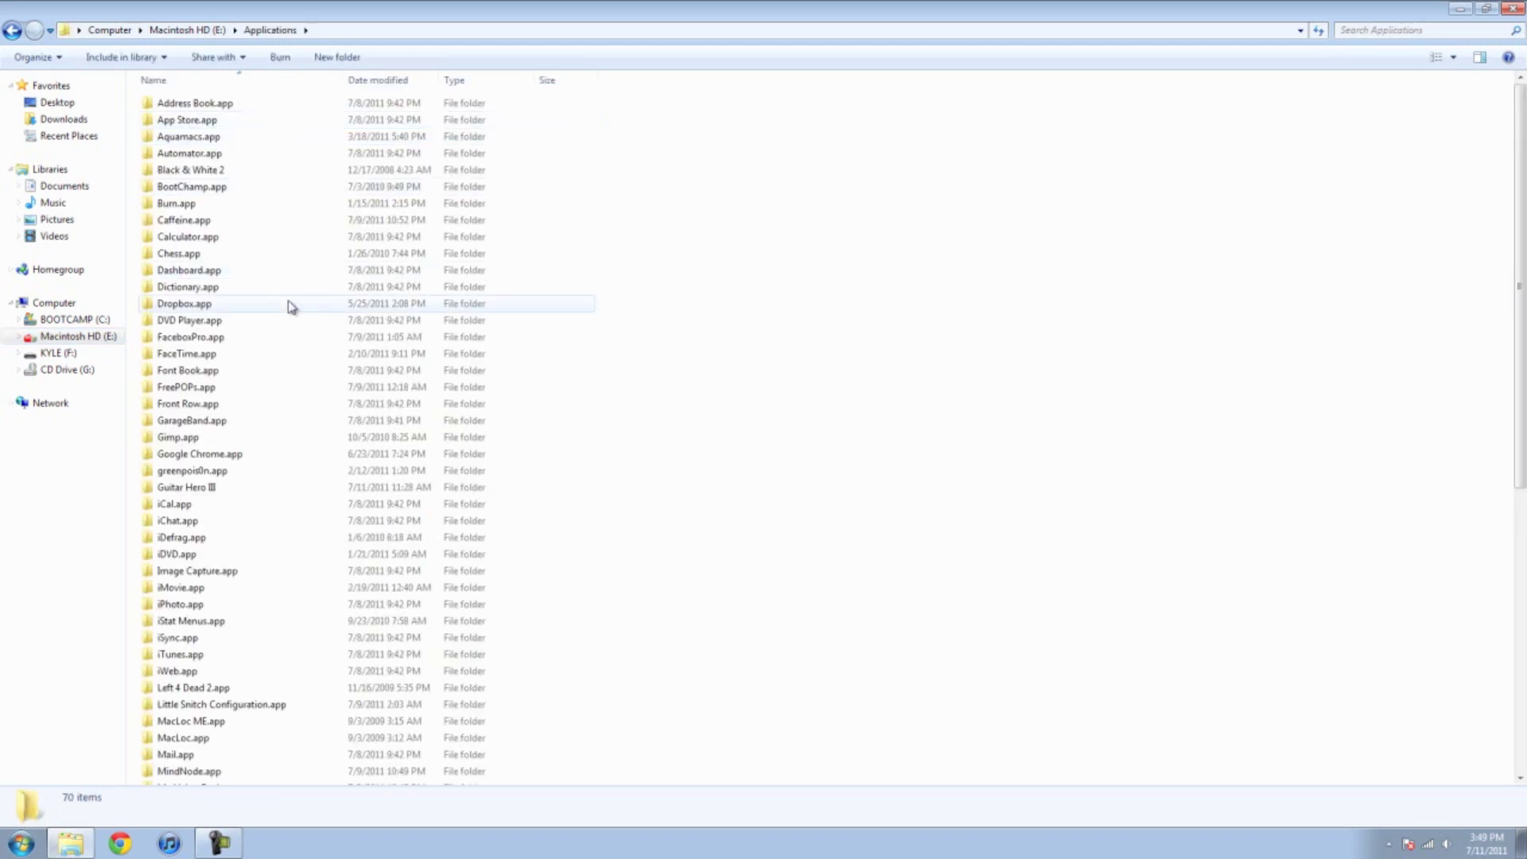
double_click(215, 489)
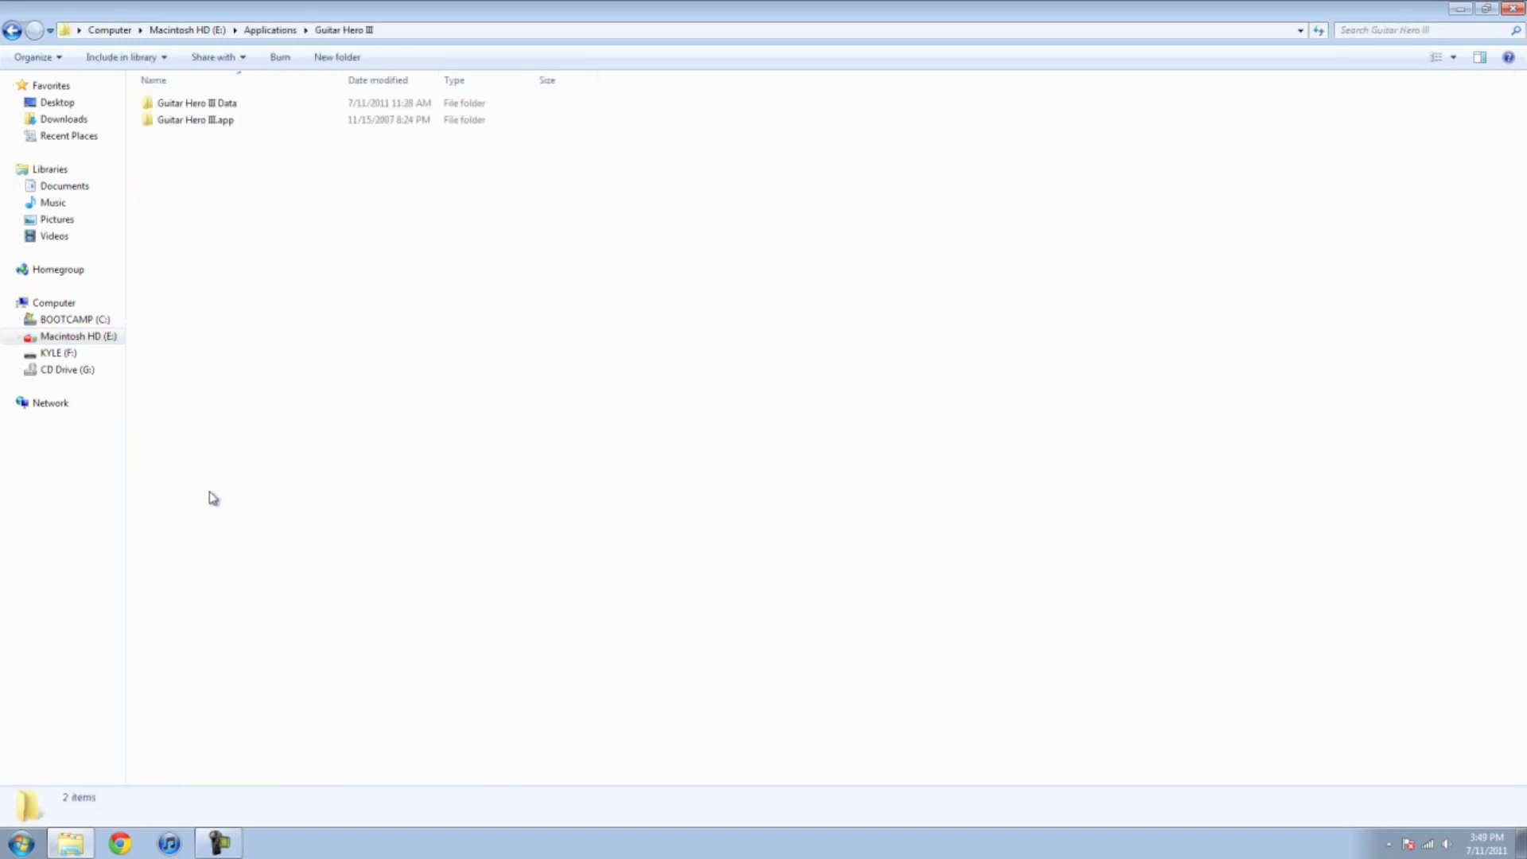
double_click(217, 105)
double_click(219, 111)
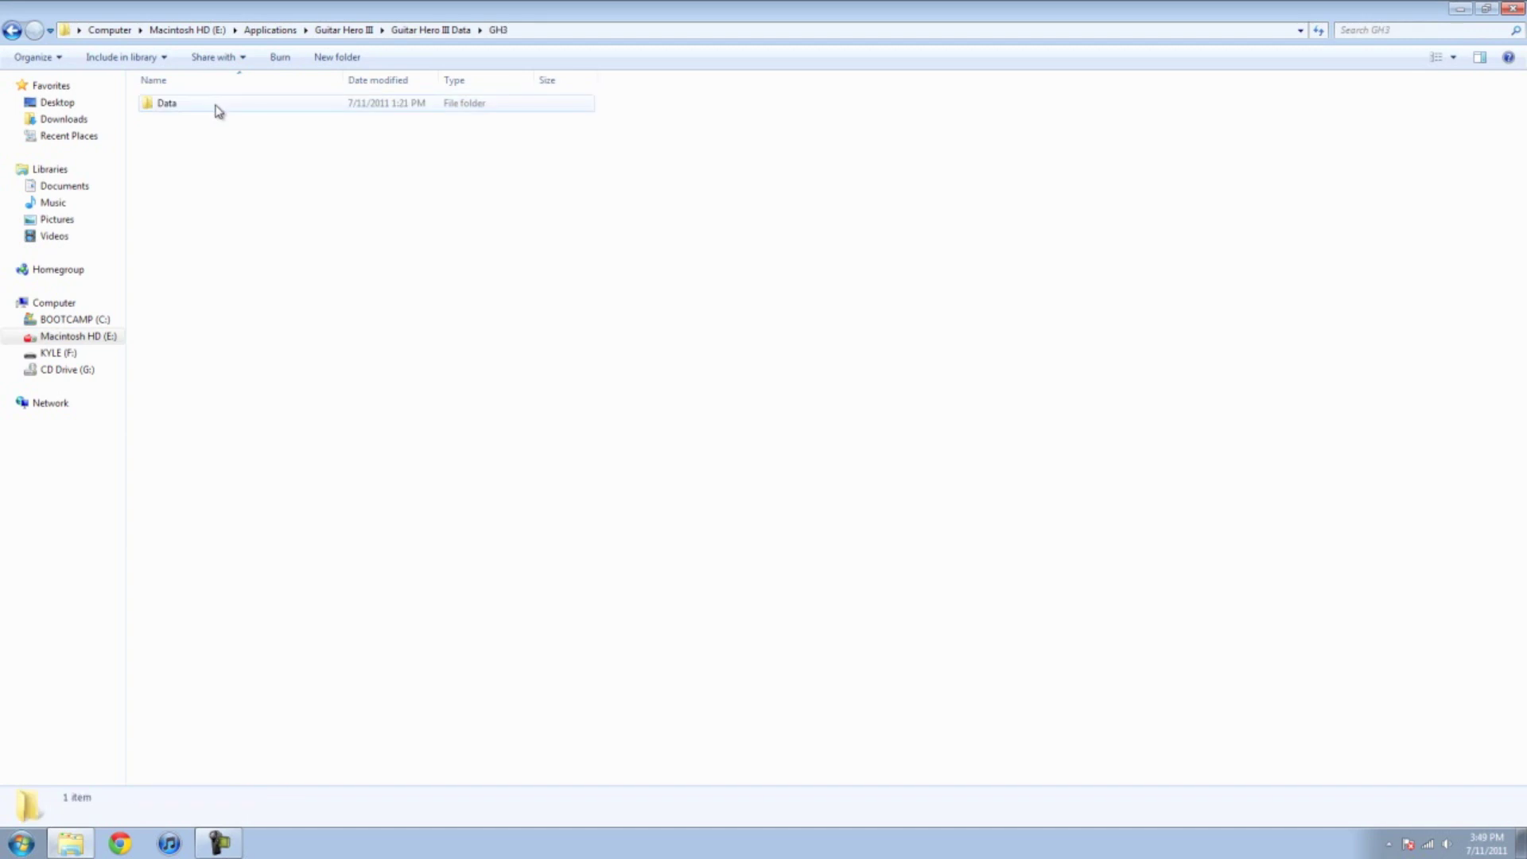
double_click(220, 111)
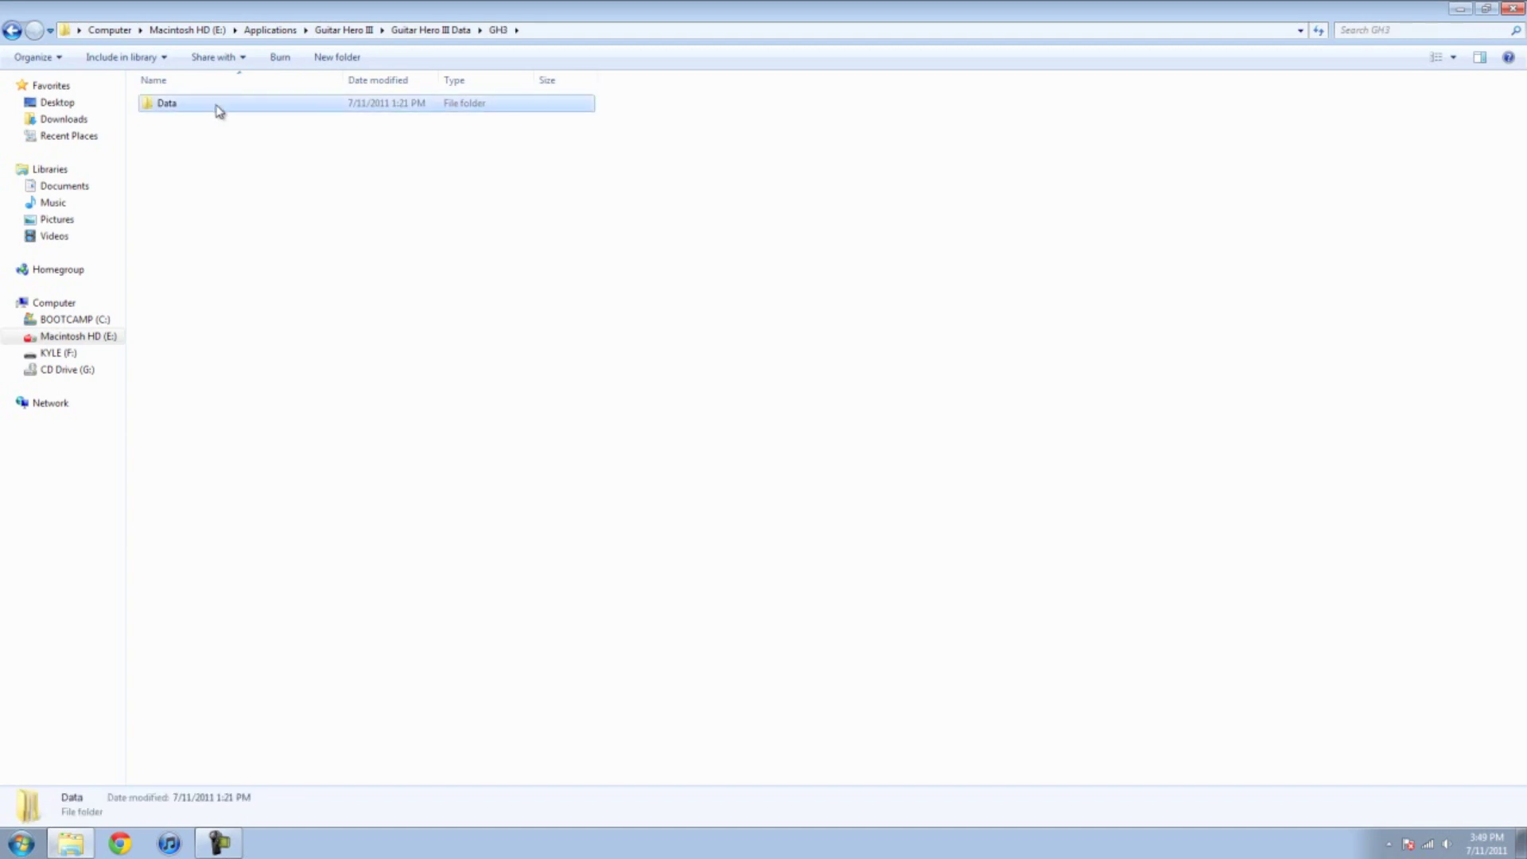
- Try to paste the copied game folders into the Mac installation's Data folder, and cancel the SONGS folder merge
right_click(237, 478)
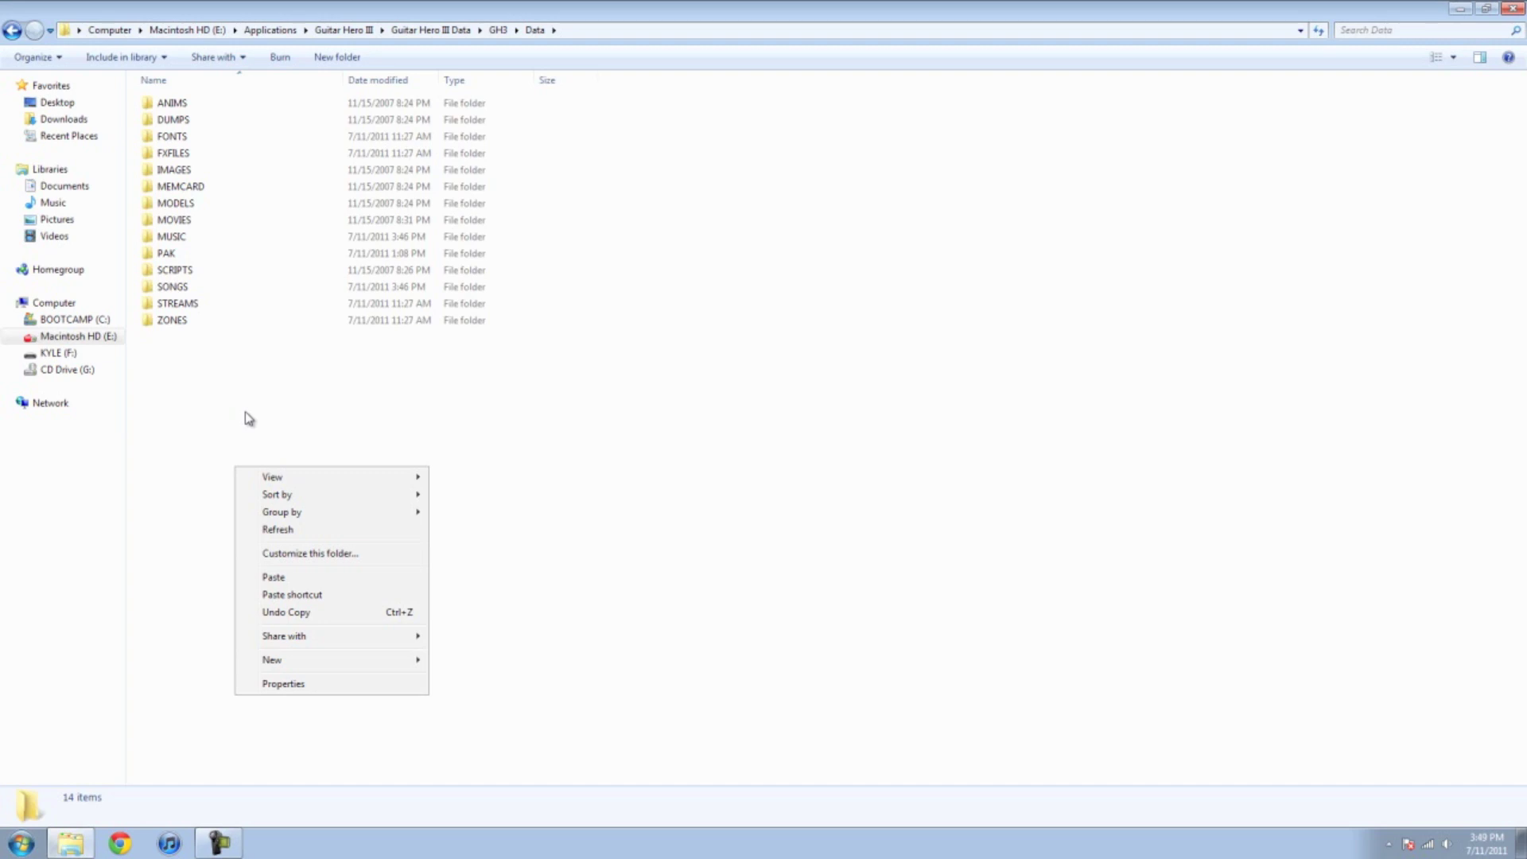
click(290, 577)
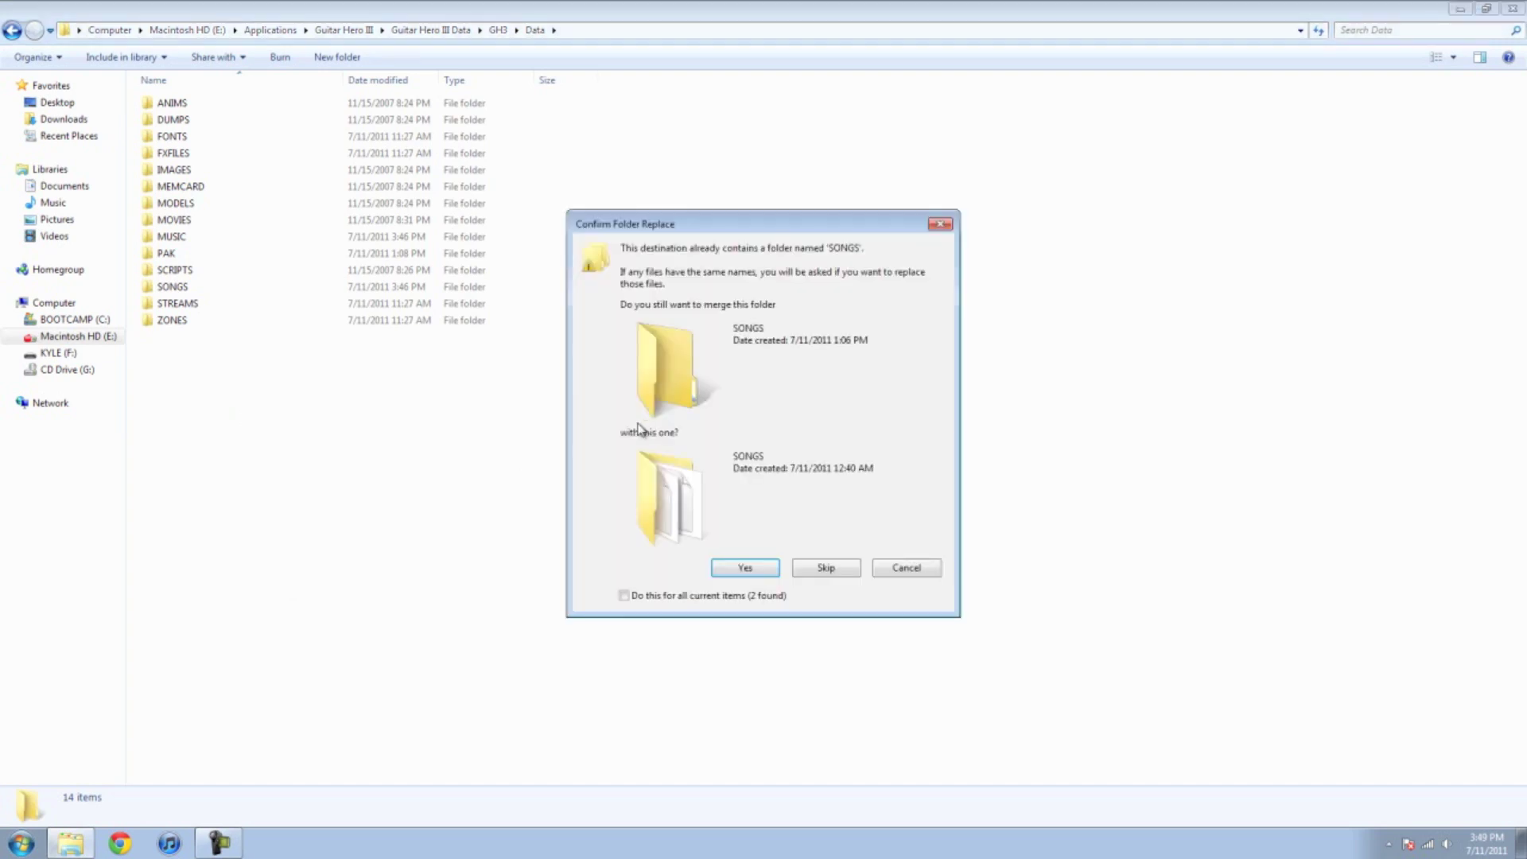
click(939, 224)
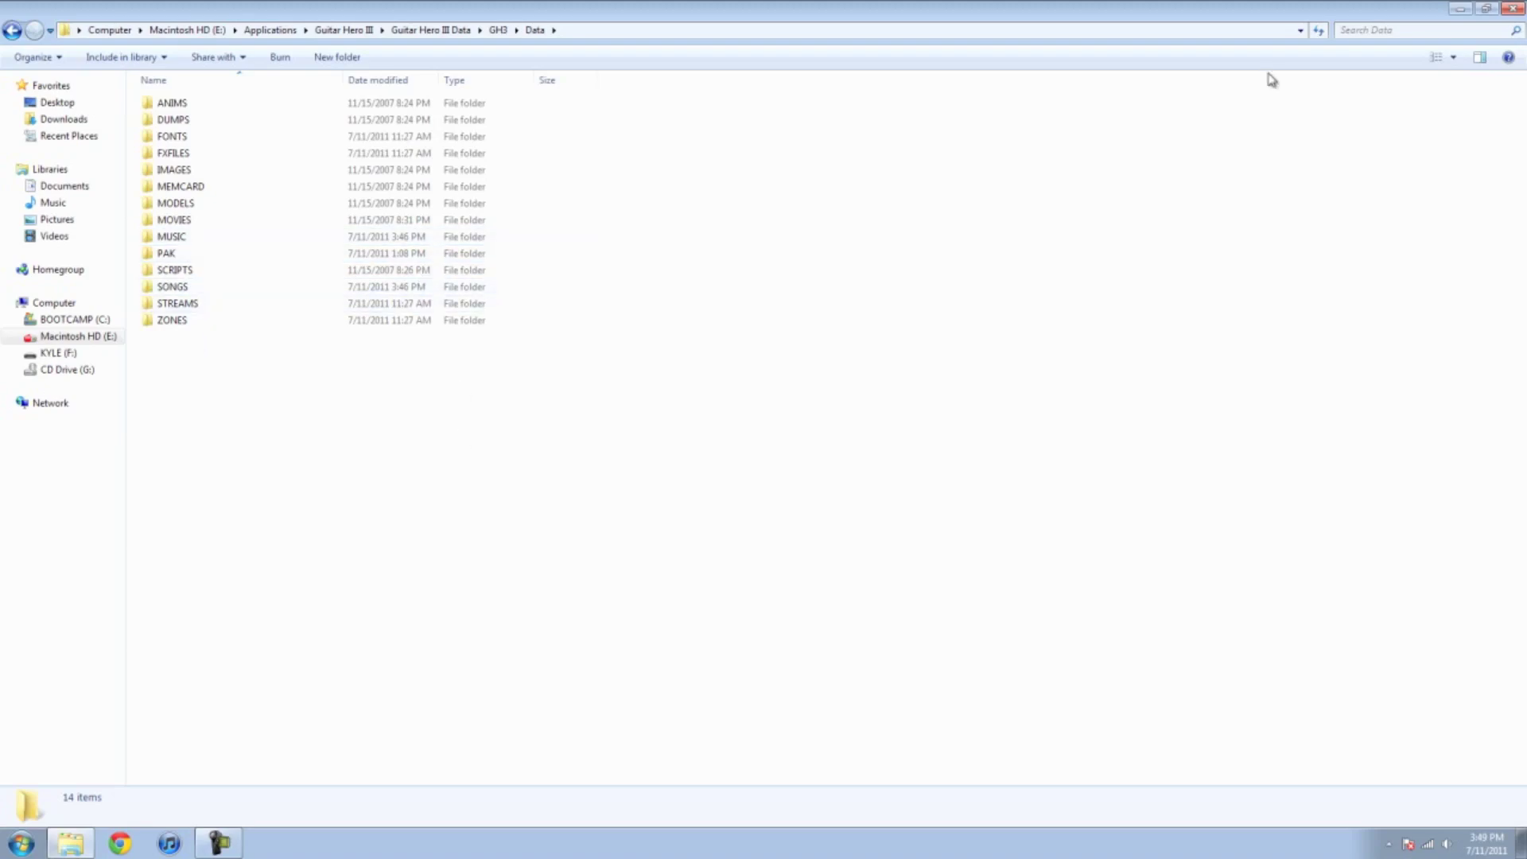
- Close the Explorer window showing the Mac installation's Data folder
click(1513, 8)
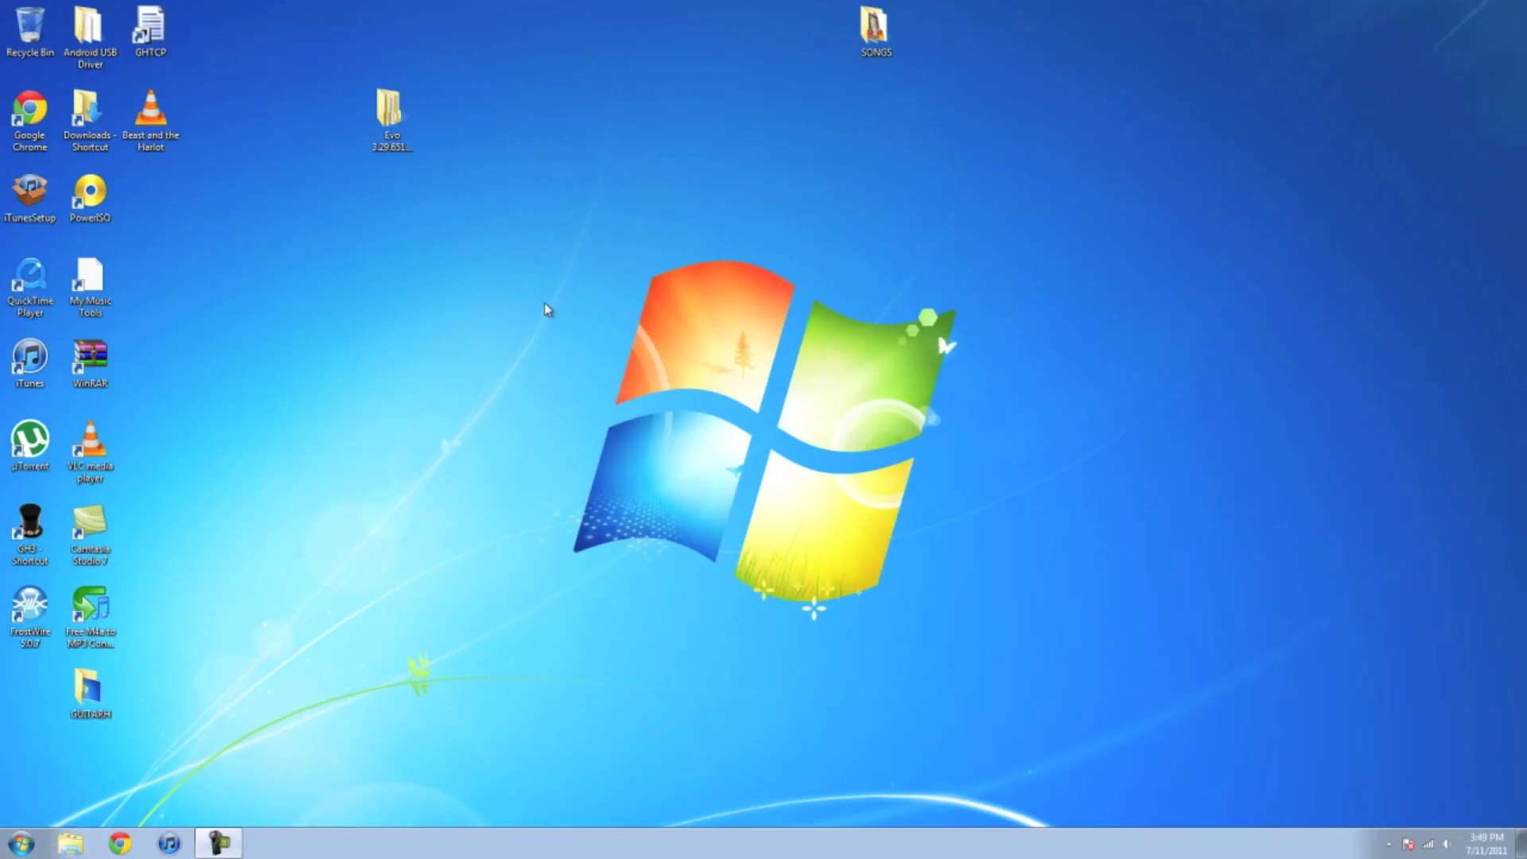